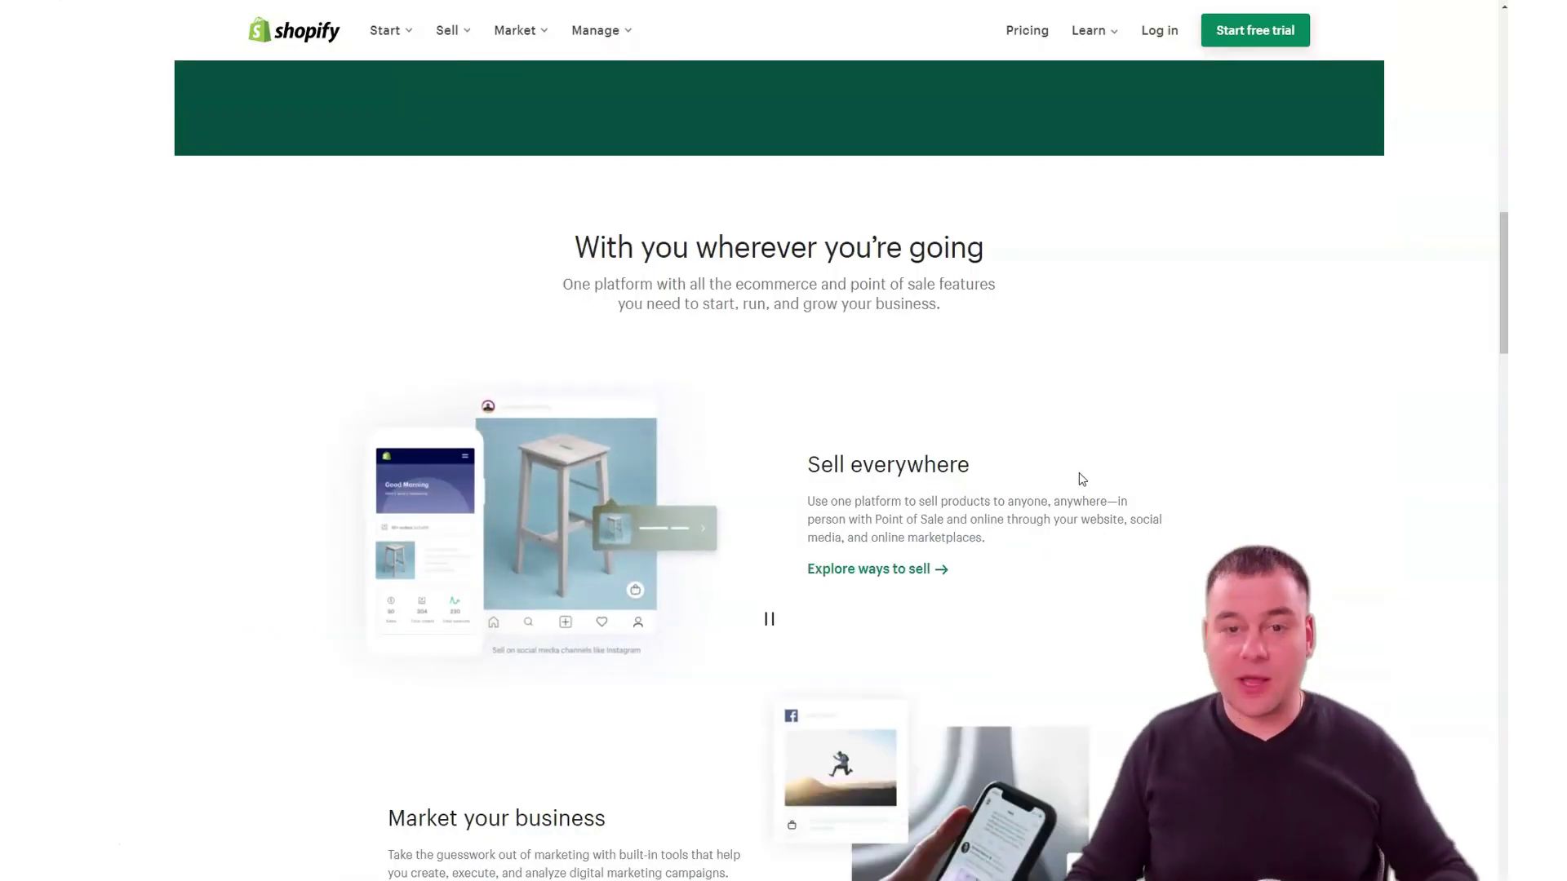
Step: Scroll through the Shopify landing page, then start the free trial signup from the header
{"action": "scroll", "coordinate": [1079, 475], "scroll_direction": "down", "scroll_amount": 5}
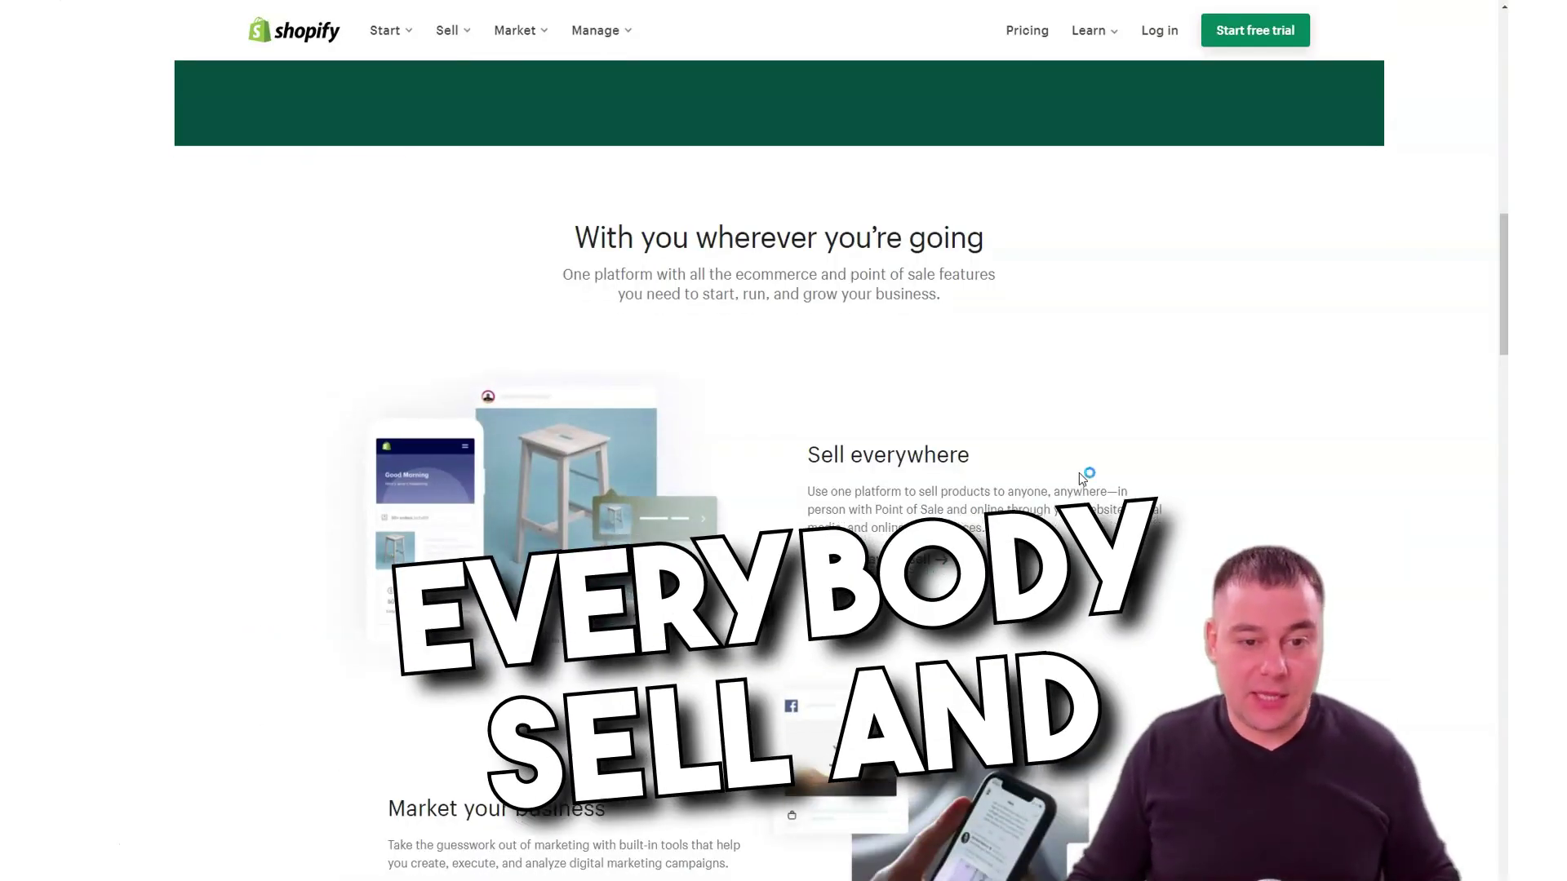
{"action": "scroll", "coordinate": [1079, 475], "scroll_direction": "down", "scroll_amount": 5}
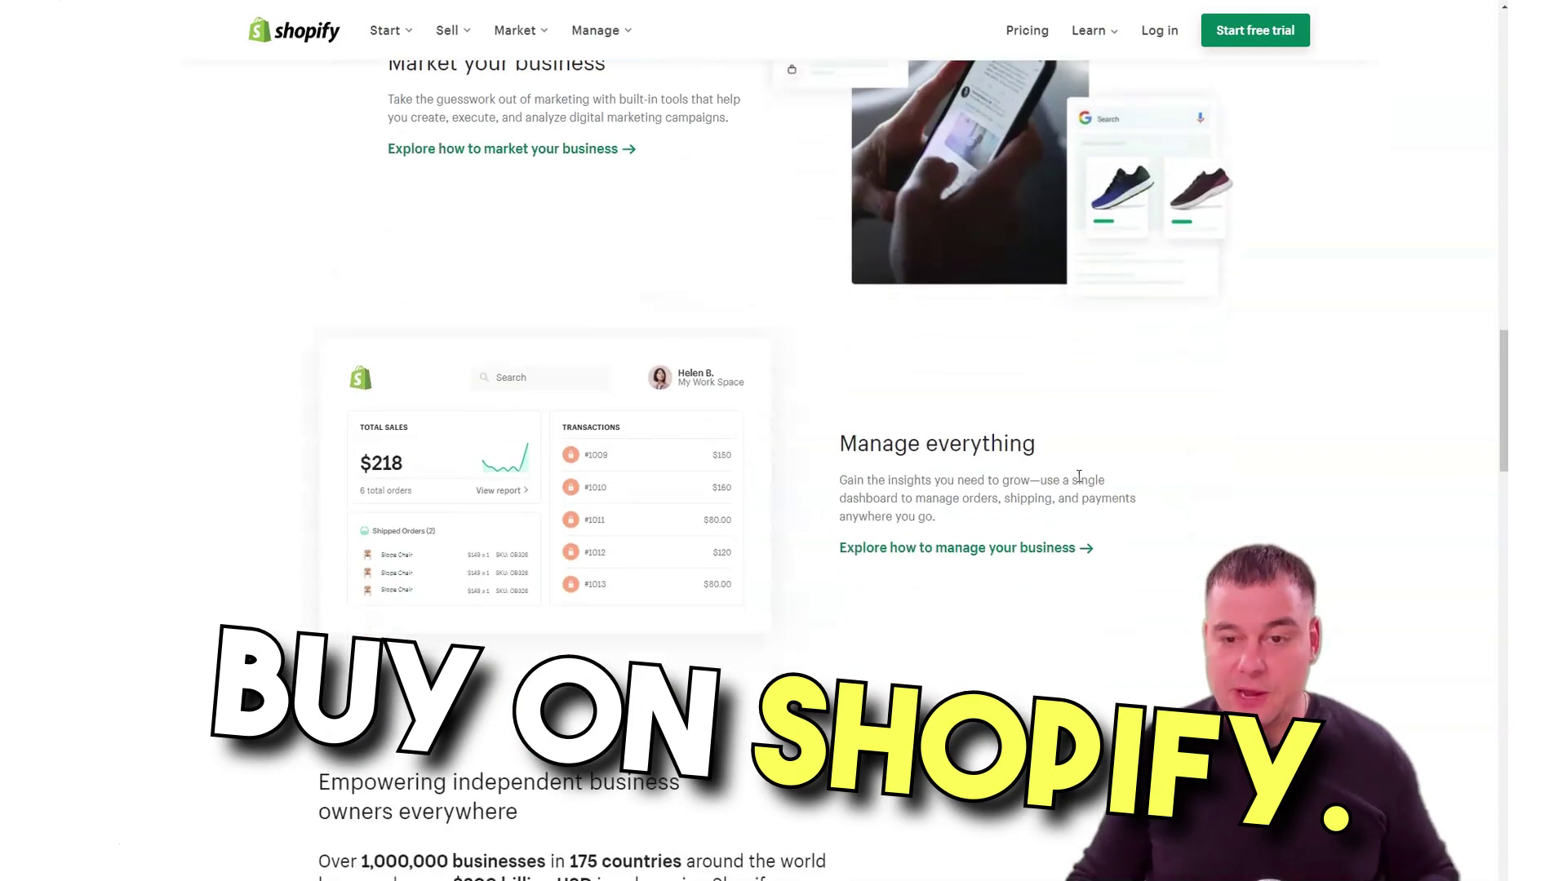
{"action": "scroll", "coordinate": [1079, 475], "scroll_direction": "down", "scroll_amount": 5}
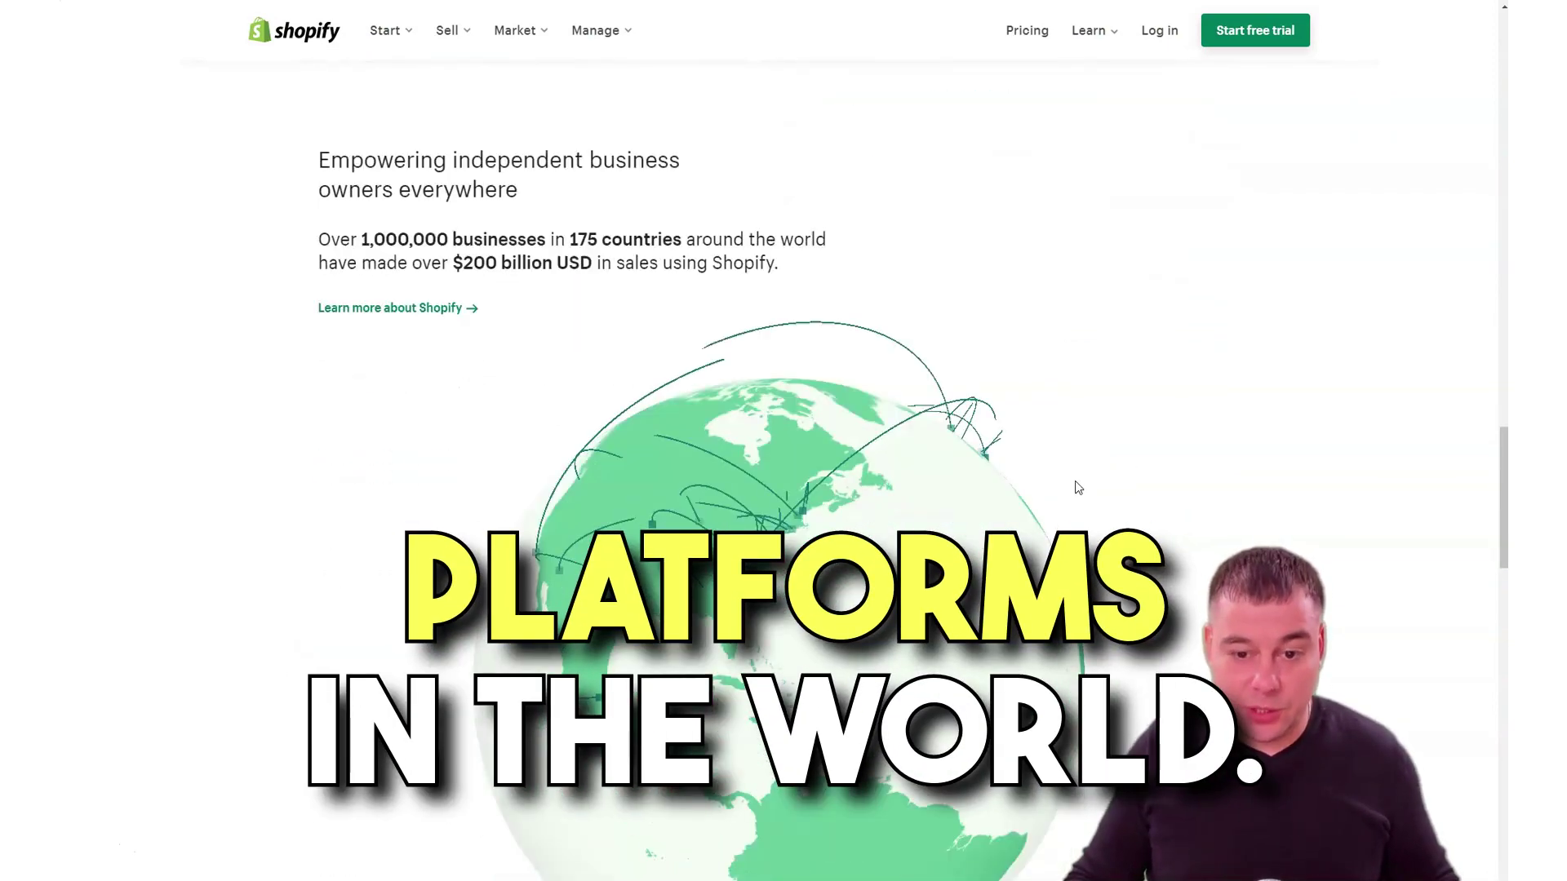
{"action": "scroll", "coordinate": [1077, 484], "scroll_direction": "down", "scroll_amount": 3}
{"action": "scroll", "coordinate": [1078, 488], "scroll_direction": "down", "scroll_amount": 4}
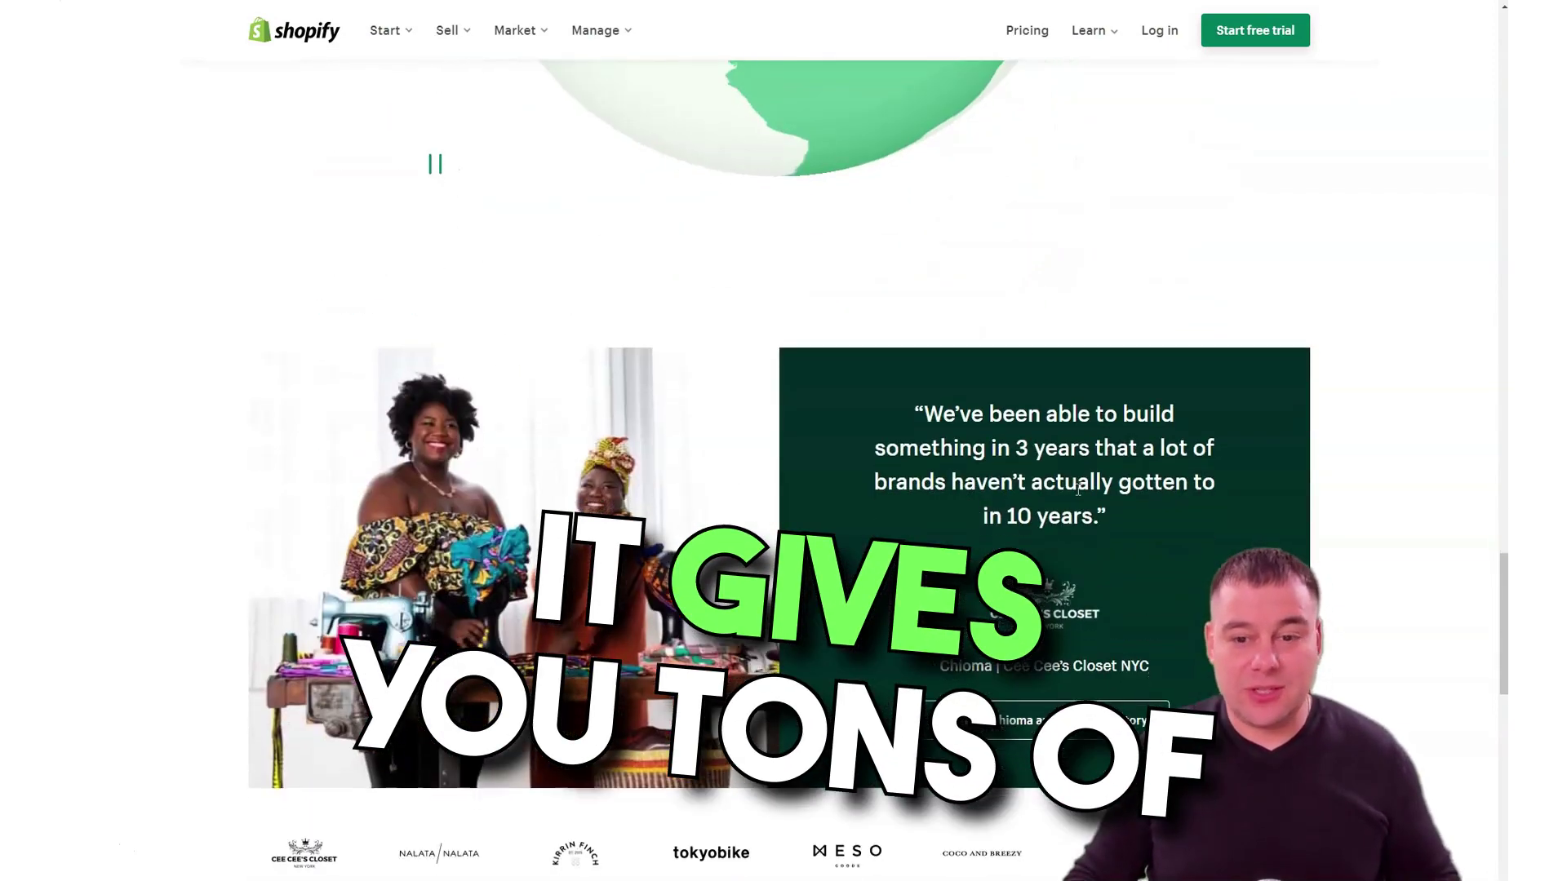
{"action": "scroll", "coordinate": [1078, 489], "scroll_direction": "down", "scroll_amount": 4}
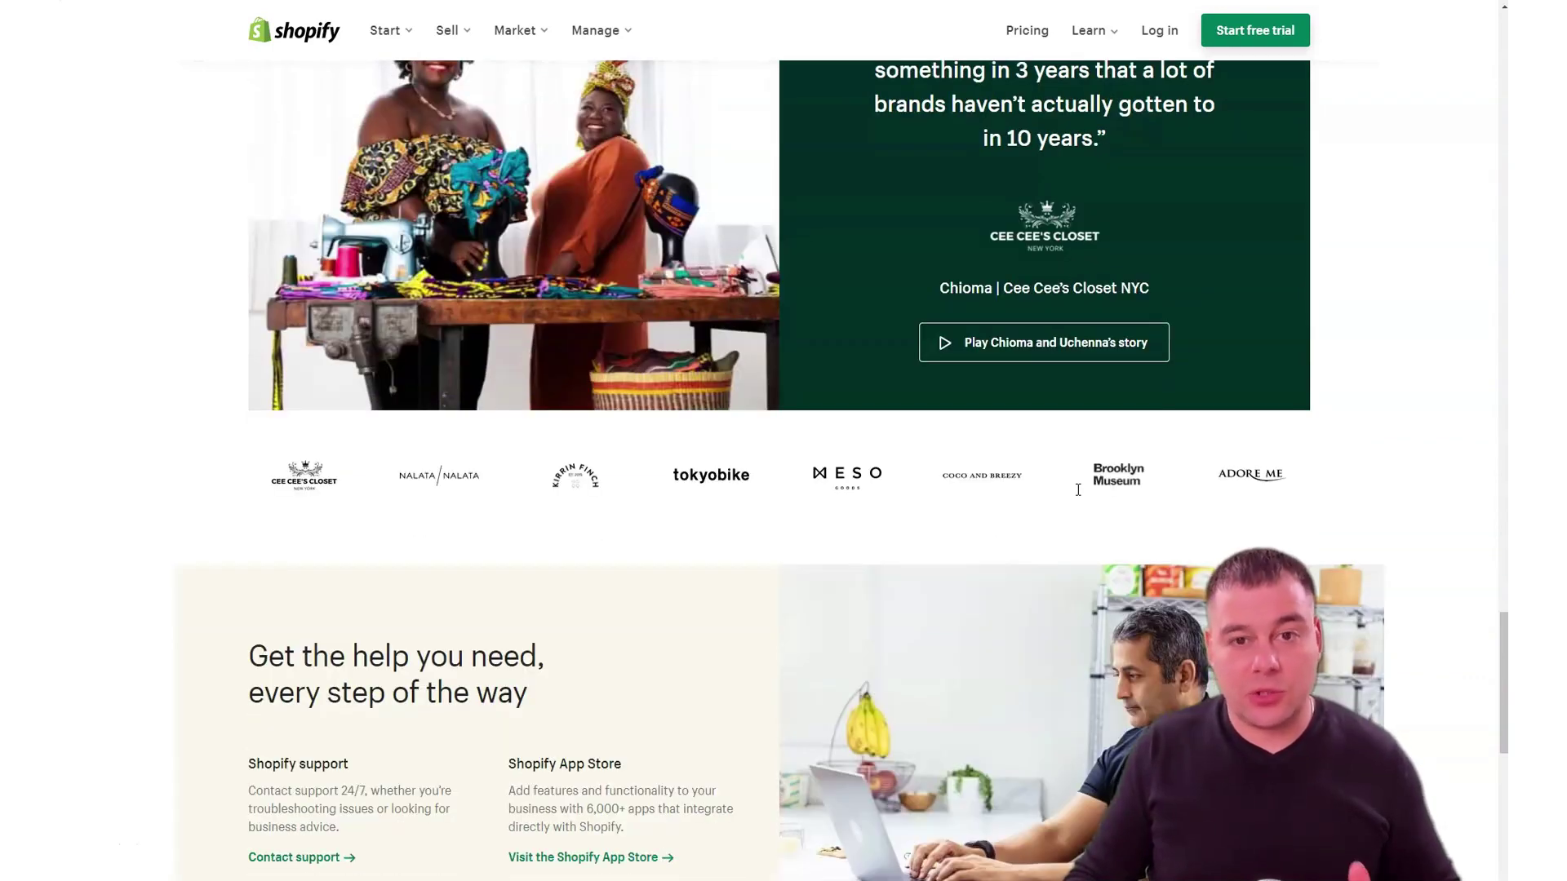
{"action": "scroll", "coordinate": [1078, 490], "scroll_direction": "down", "scroll_amount": 4}
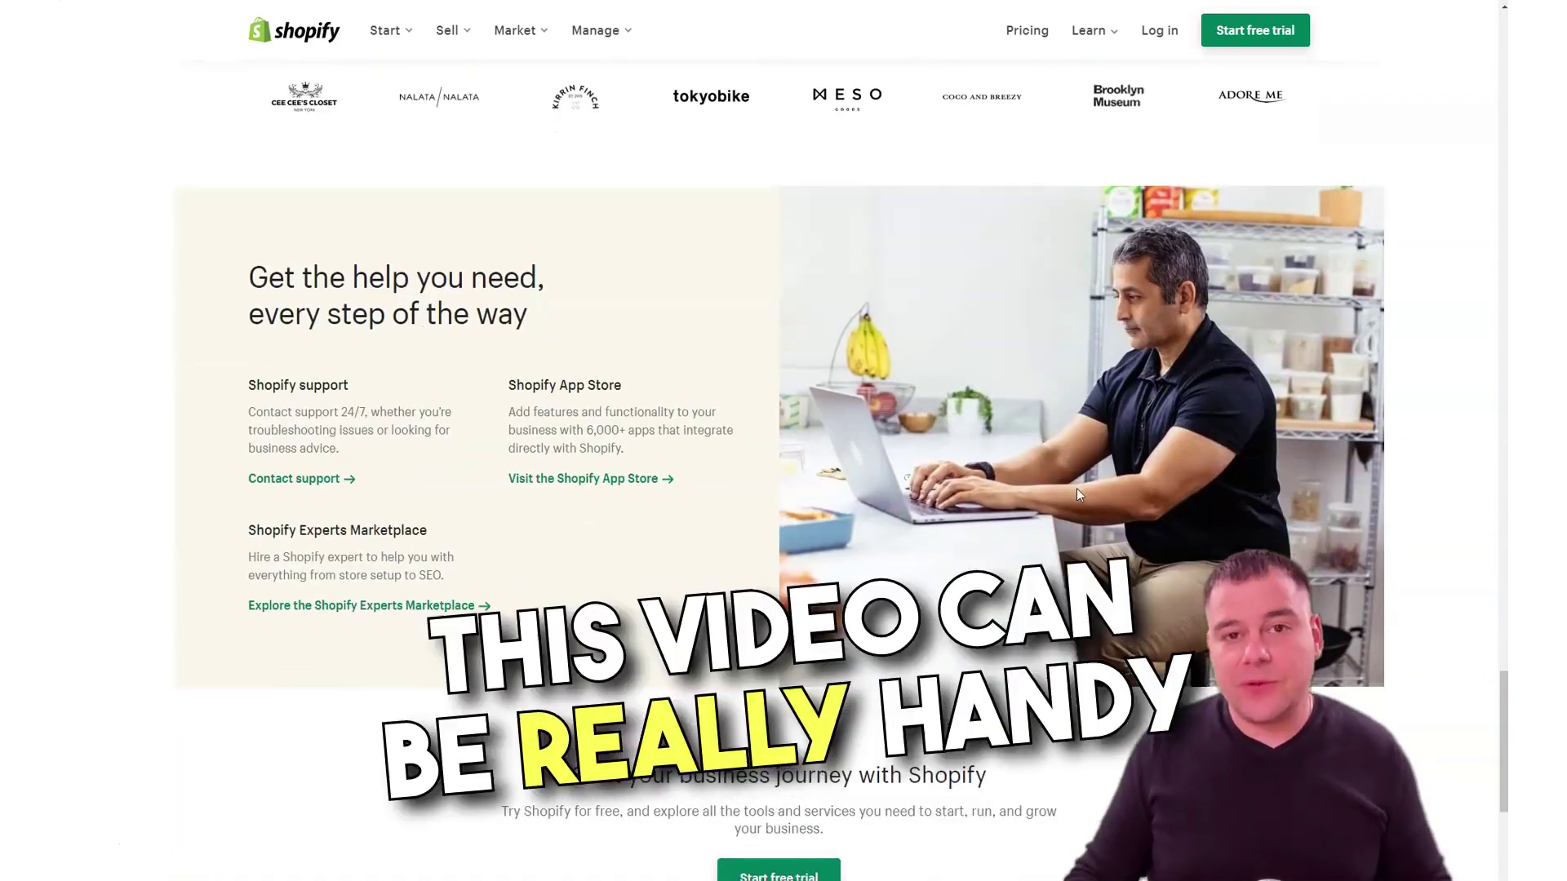
{"action": "scroll", "coordinate": [1076, 488], "scroll_direction": "down", "scroll_amount": 6}
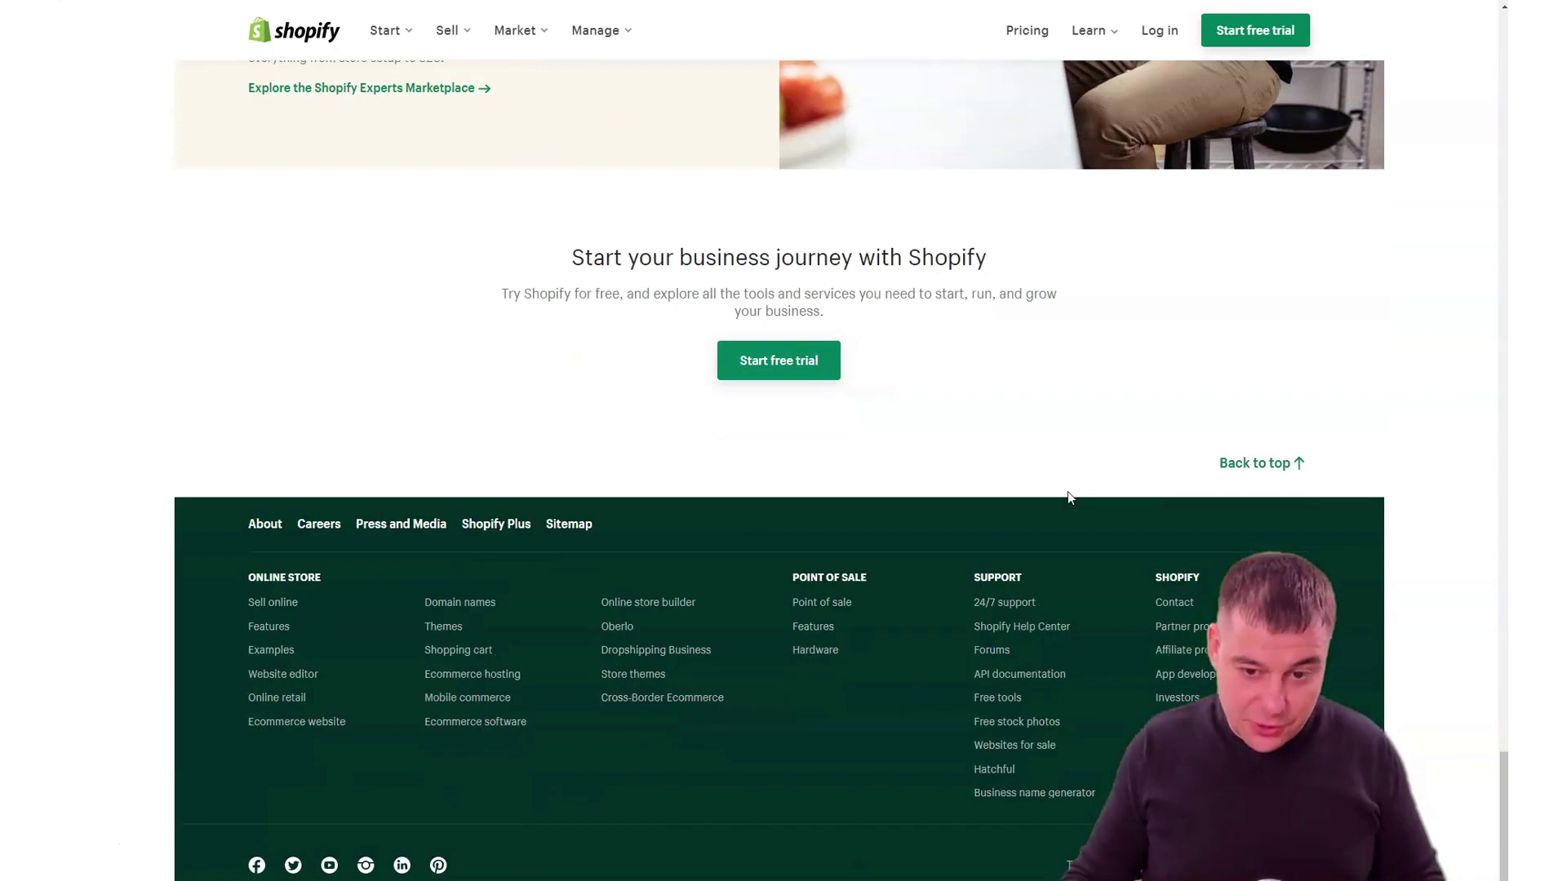
{"action": "scroll", "coordinate": [1071, 495], "scroll_direction": "up", "scroll_amount": 15}
{"action": "scroll", "coordinate": [1069, 496], "scroll_direction": "up", "scroll_amount": 10}
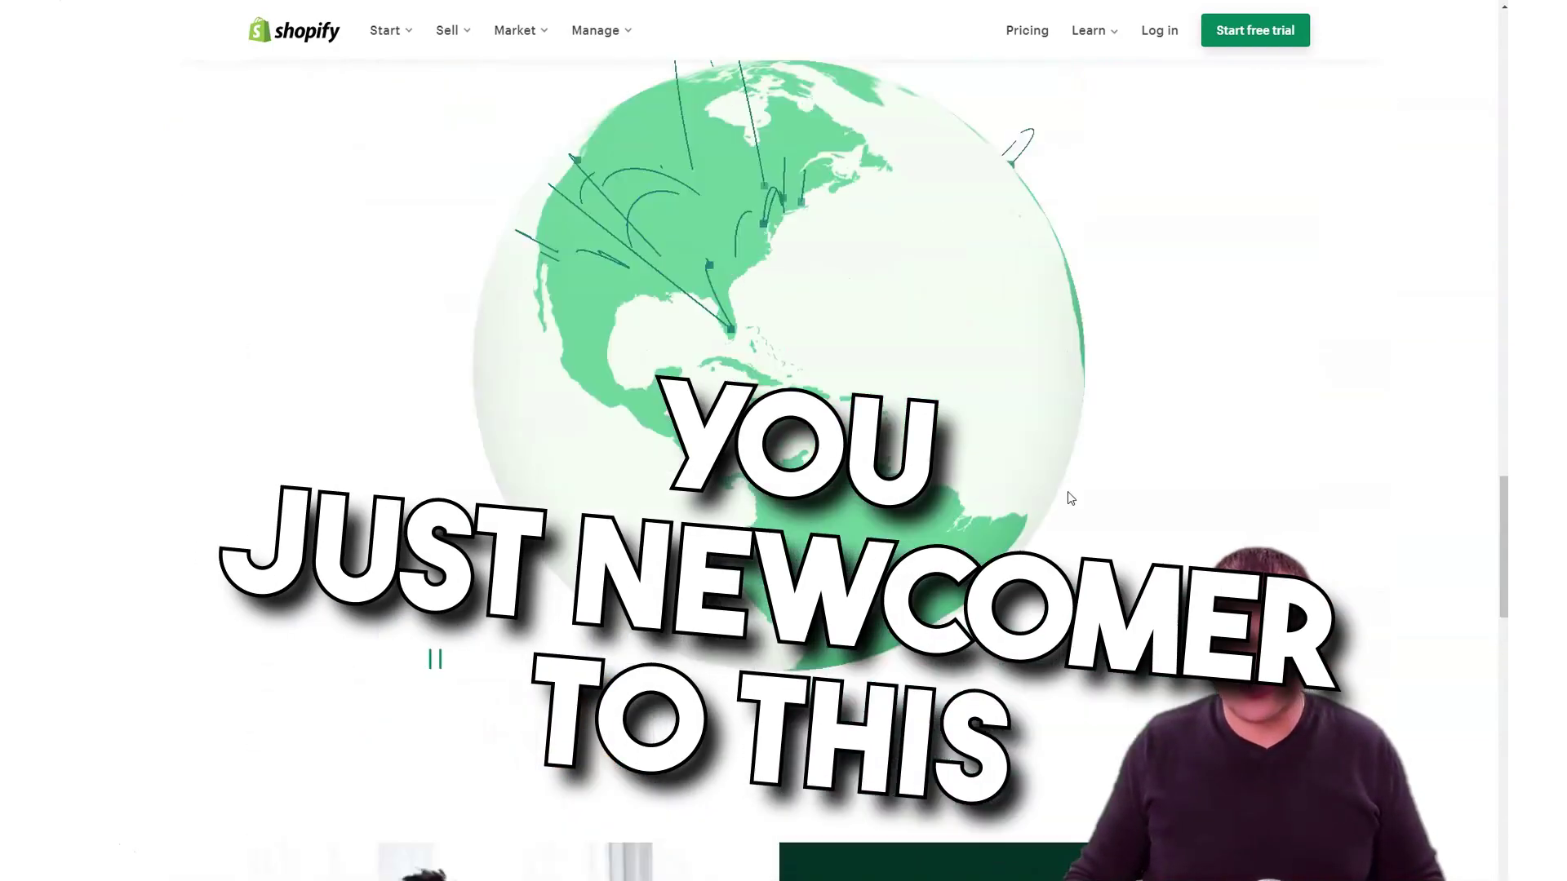
{"action": "scroll", "coordinate": [1071, 494], "scroll_direction": "up", "scroll_amount": 10}
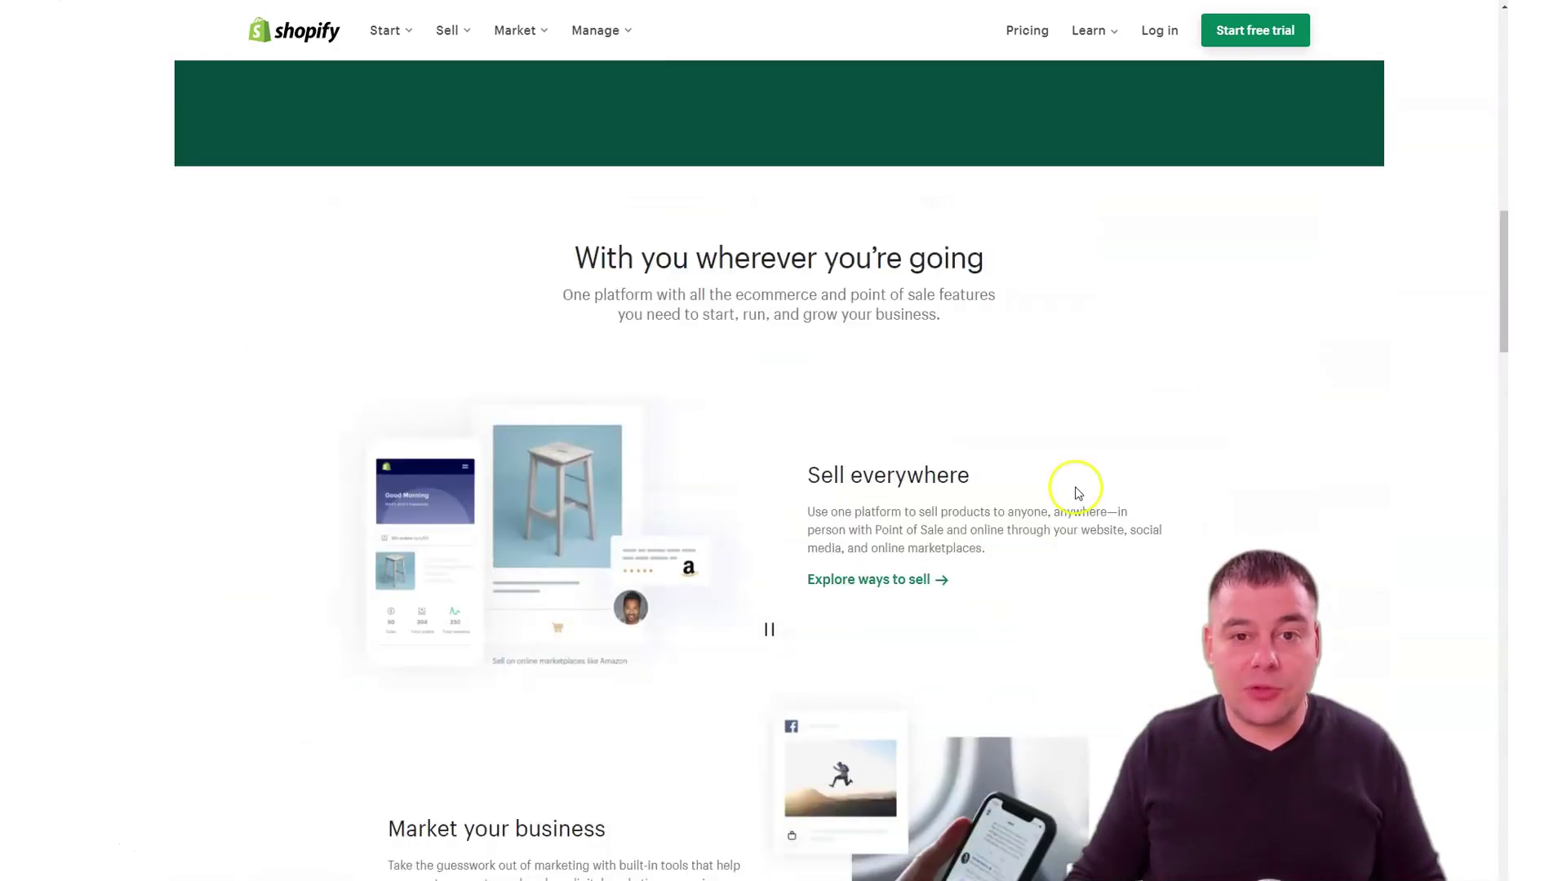
{"action": "scroll", "coordinate": [1094, 483], "scroll_direction": "up", "scroll_amount": 2}
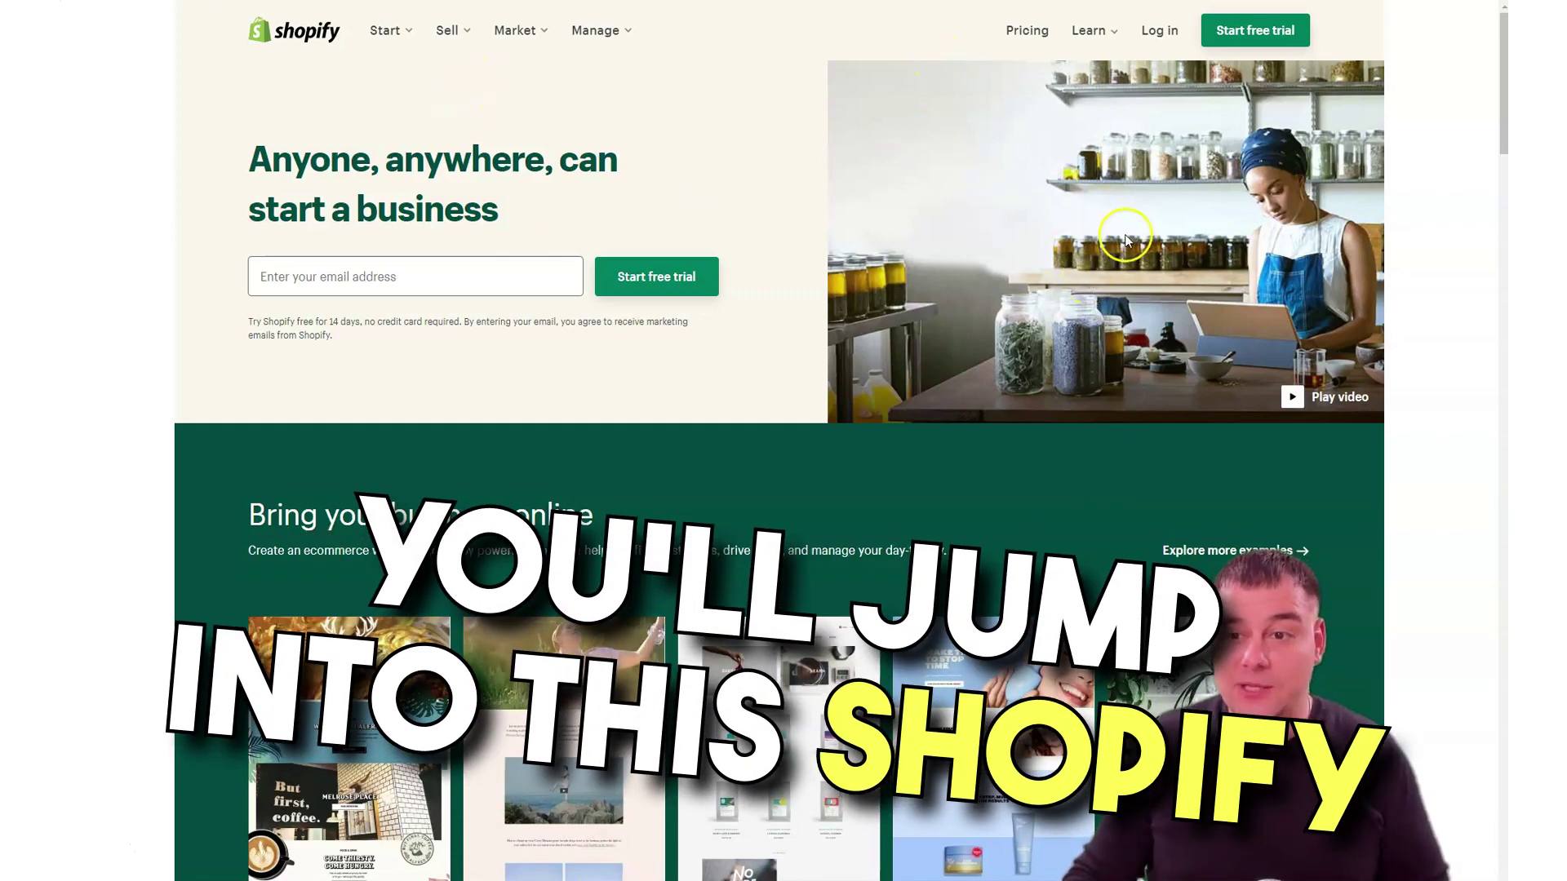
{"action": "left_click", "coordinate": [1249, 37]}
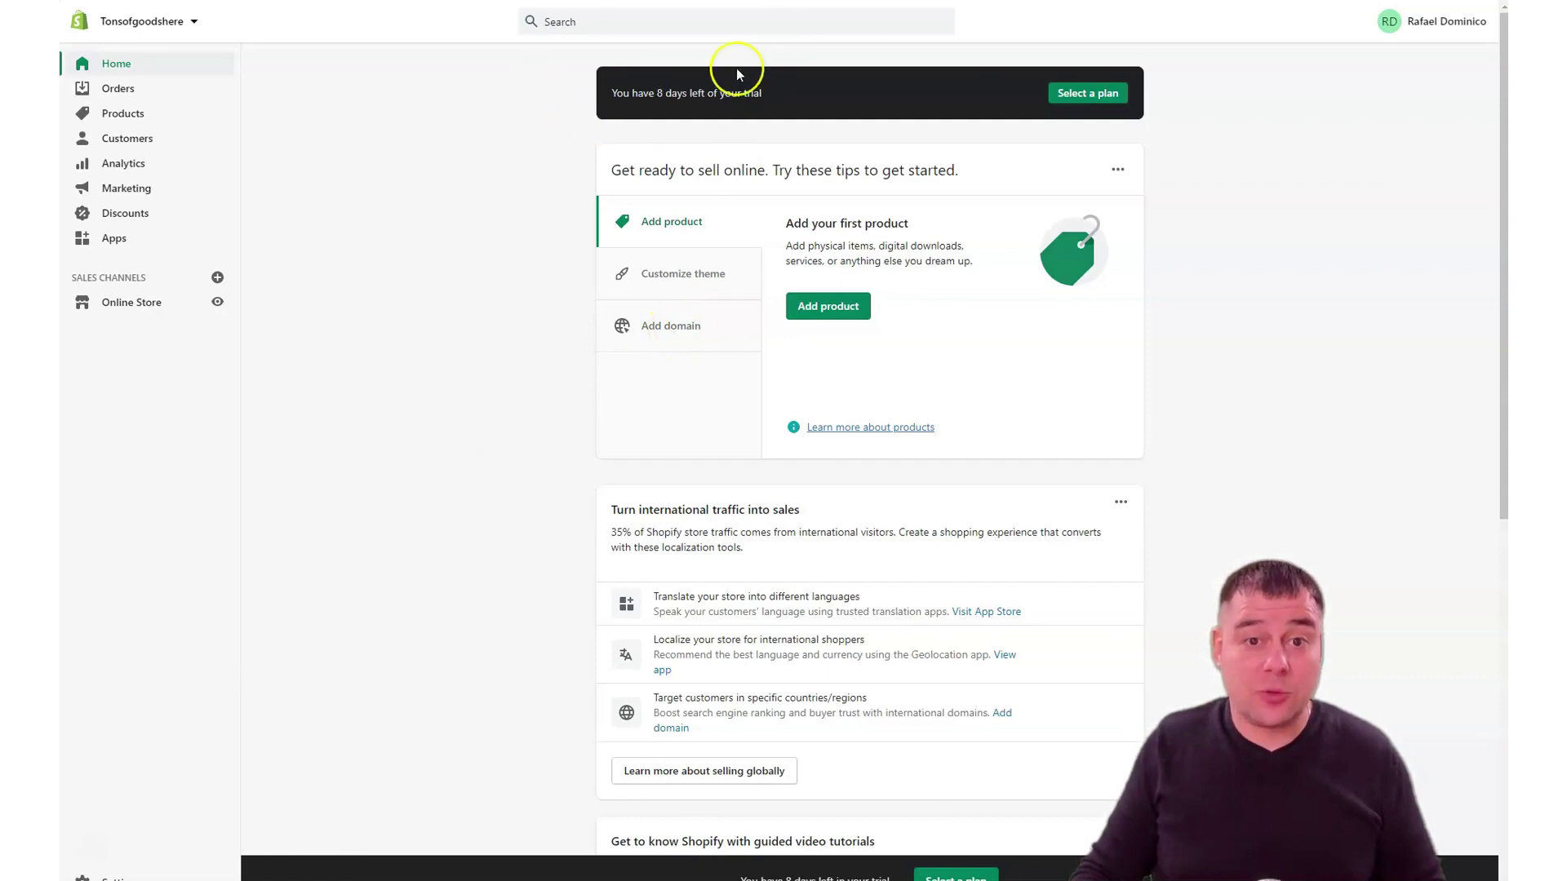
{"action": "left_click", "coordinate": [1087, 95]}
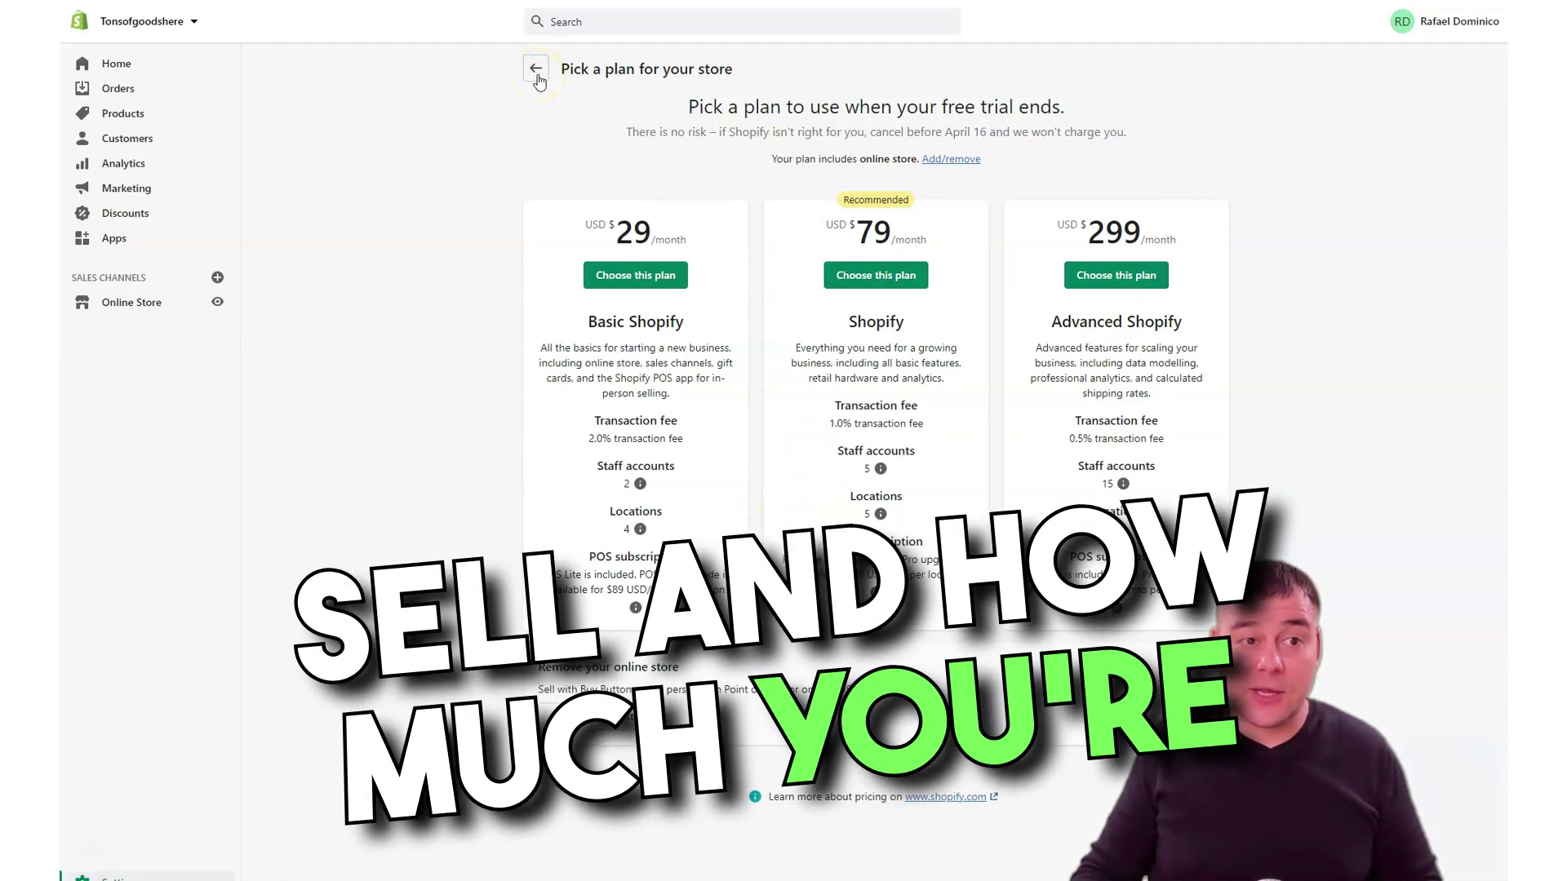
{"action": "left_click", "coordinate": [110, 65]}
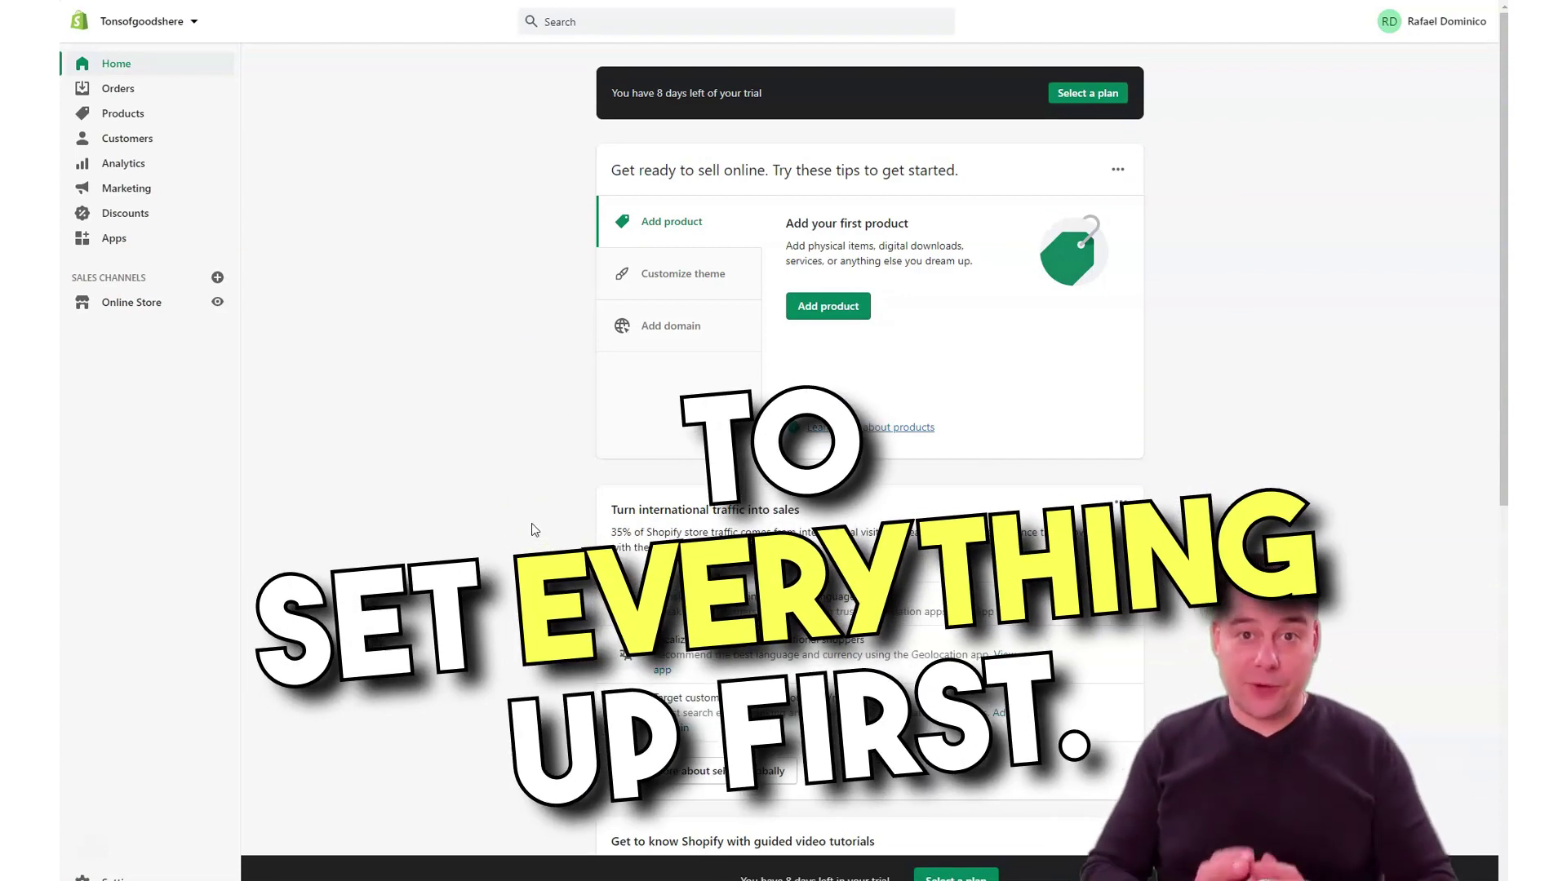
{"action": "left_click", "coordinate": [527, 529]}
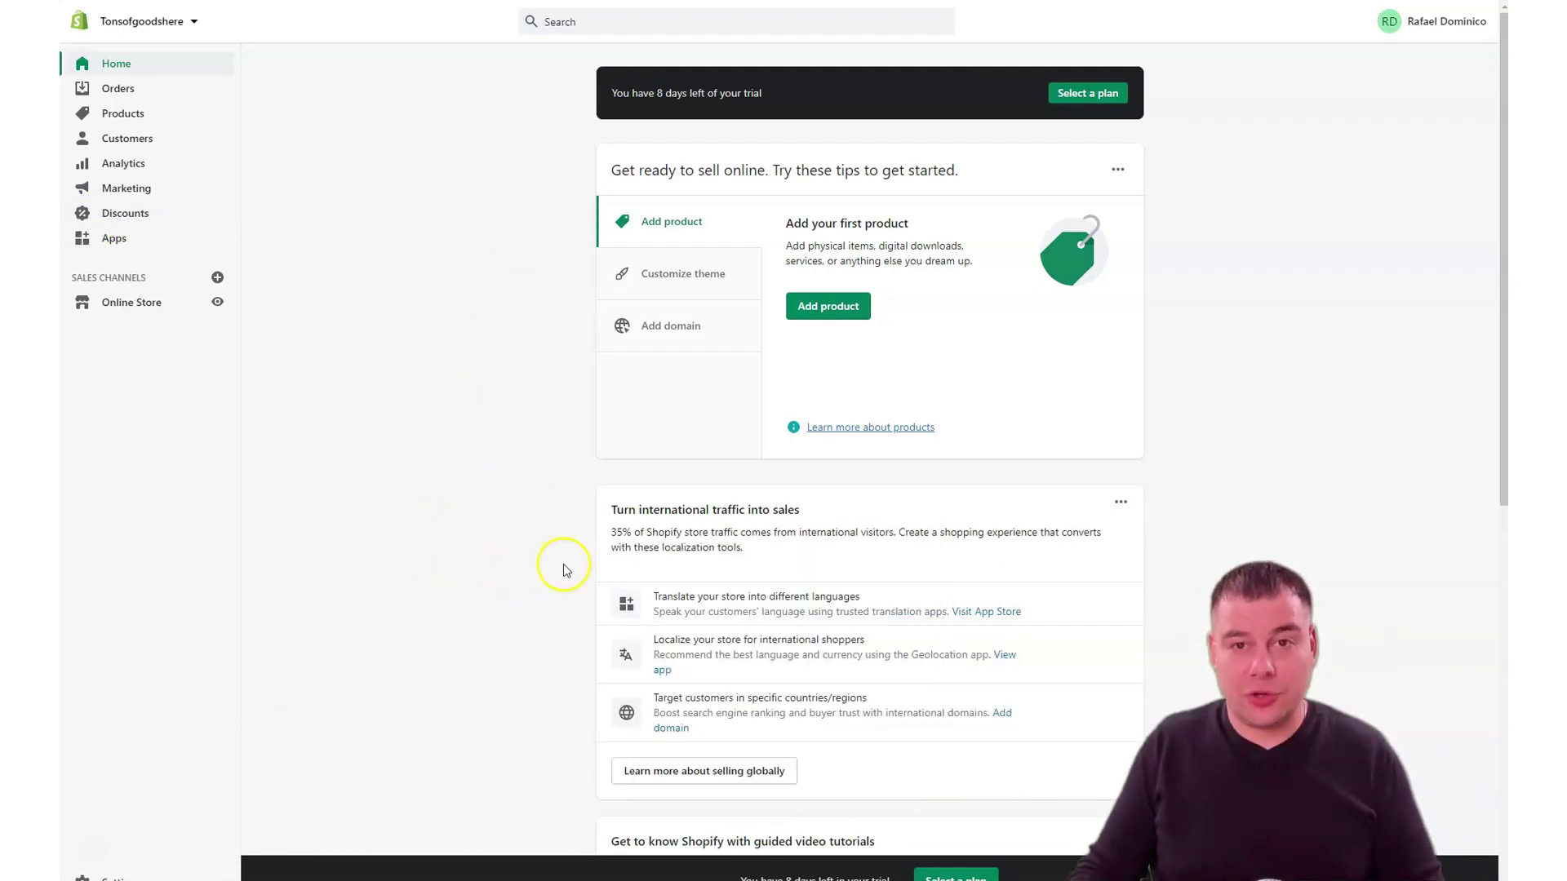
{"action": "scroll", "coordinate": [560, 560], "scroll_direction": "down", "scroll_amount": 4}
{"action": "scroll", "coordinate": [506, 517], "scroll_direction": "down", "scroll_amount": 5}
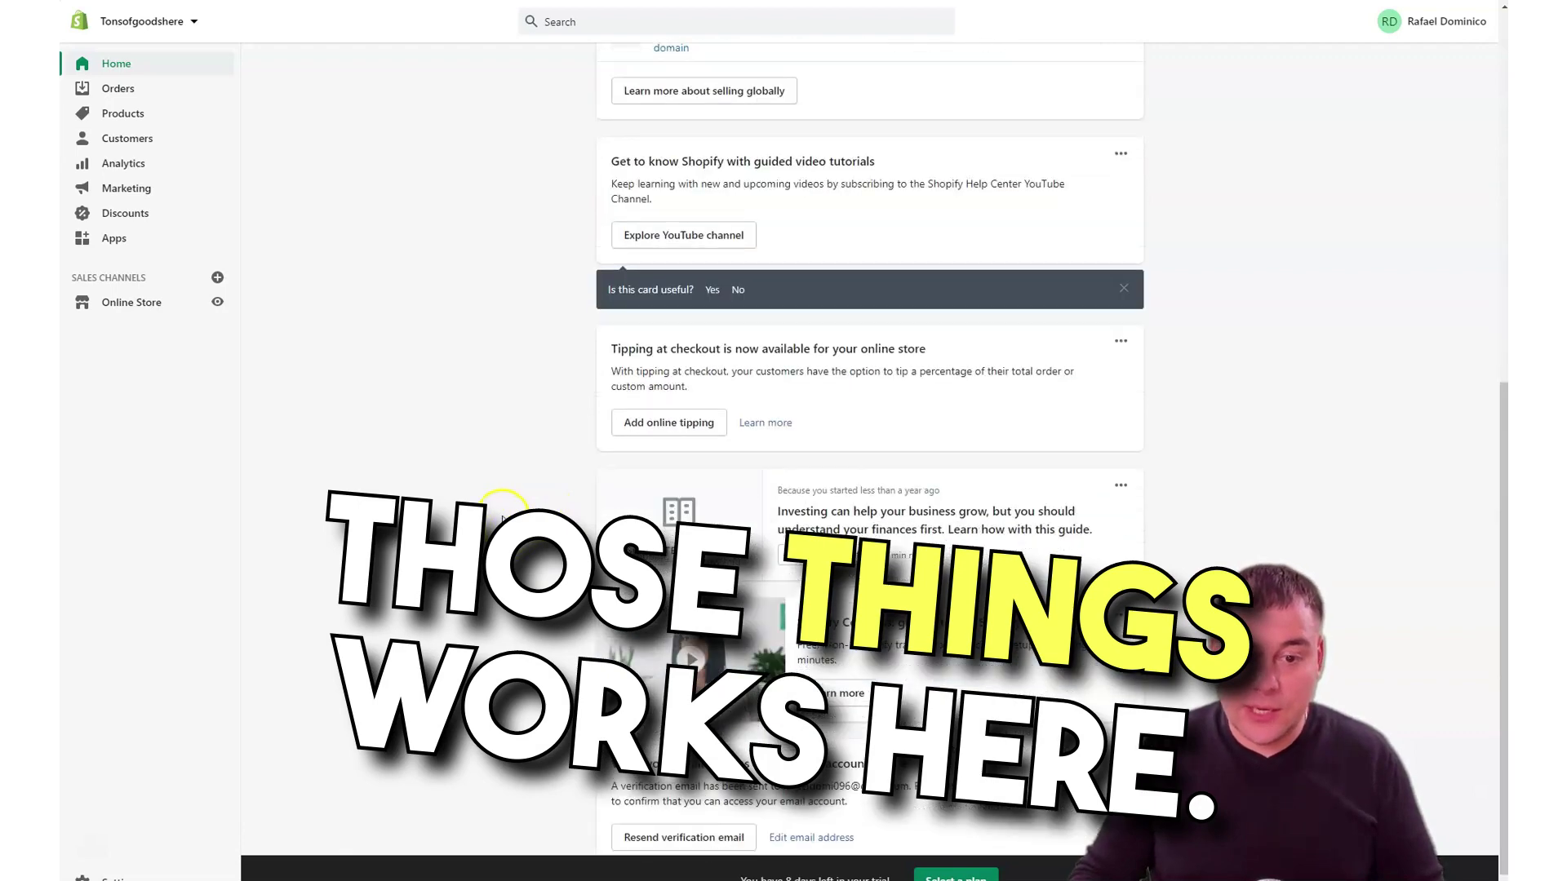
{"action": "scroll", "coordinate": [503, 516], "scroll_direction": "up", "scroll_amount": 4}
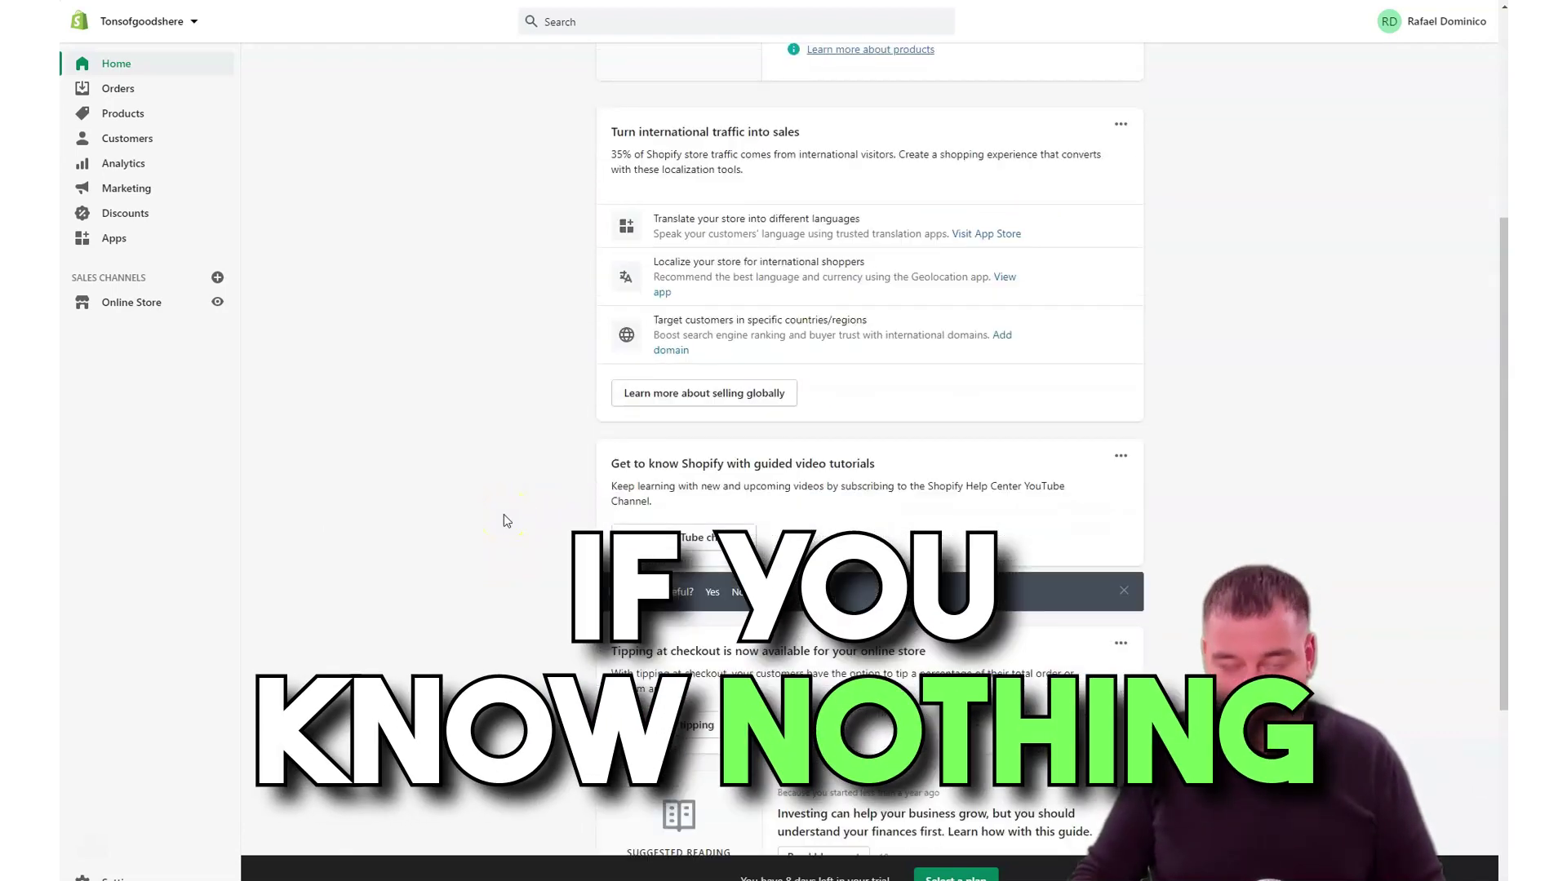
{"action": "scroll", "coordinate": [504, 516], "scroll_direction": "down", "scroll_amount": 4}
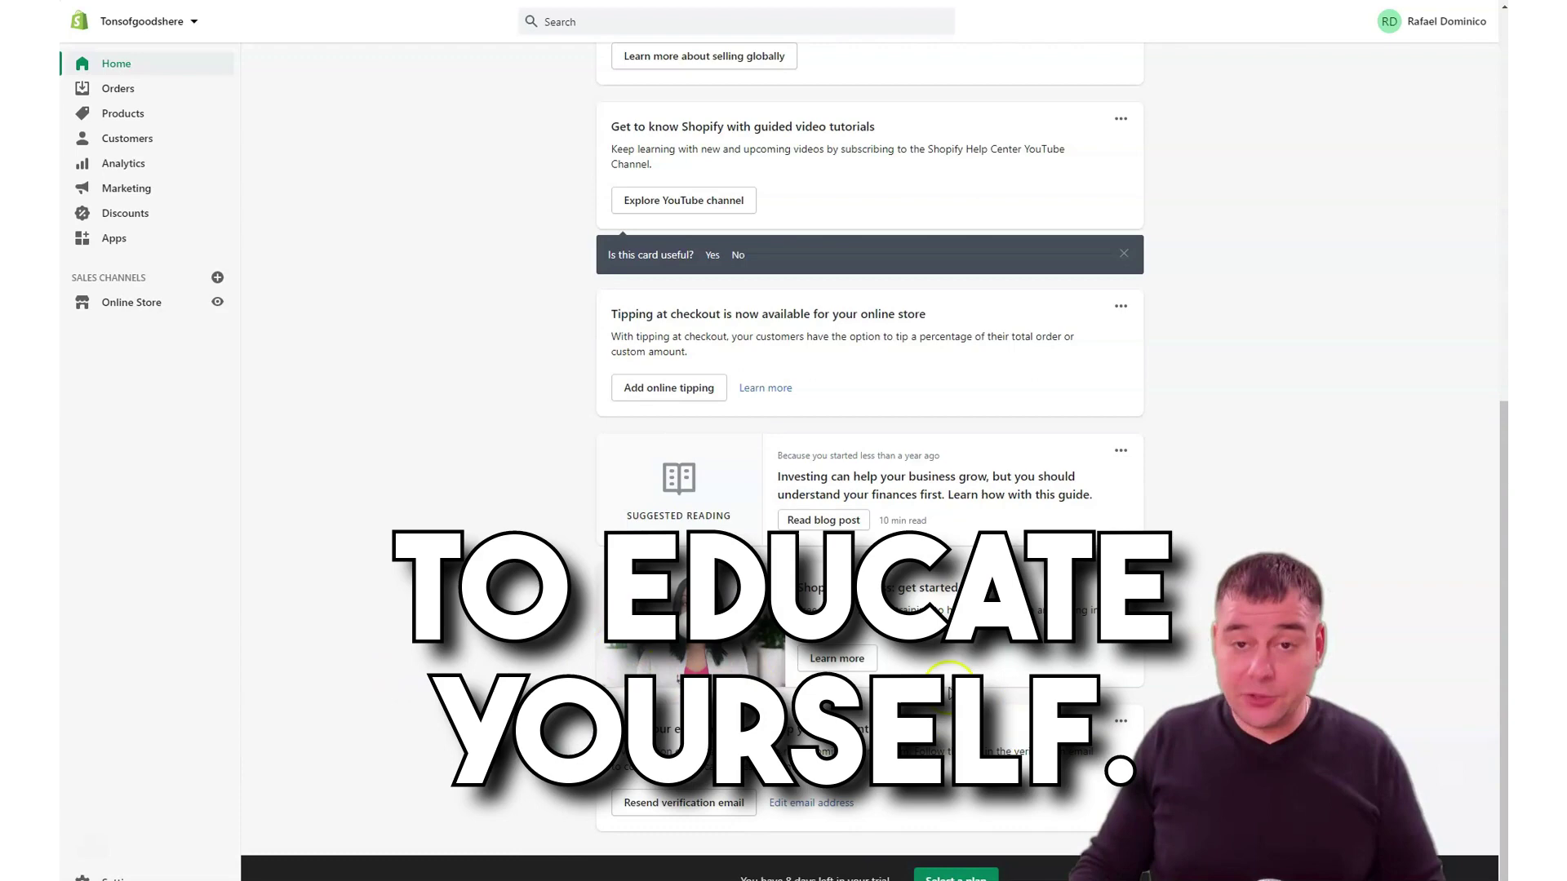
{"action": "scroll", "coordinate": [1040, 662], "scroll_direction": "up", "scroll_amount": 9}
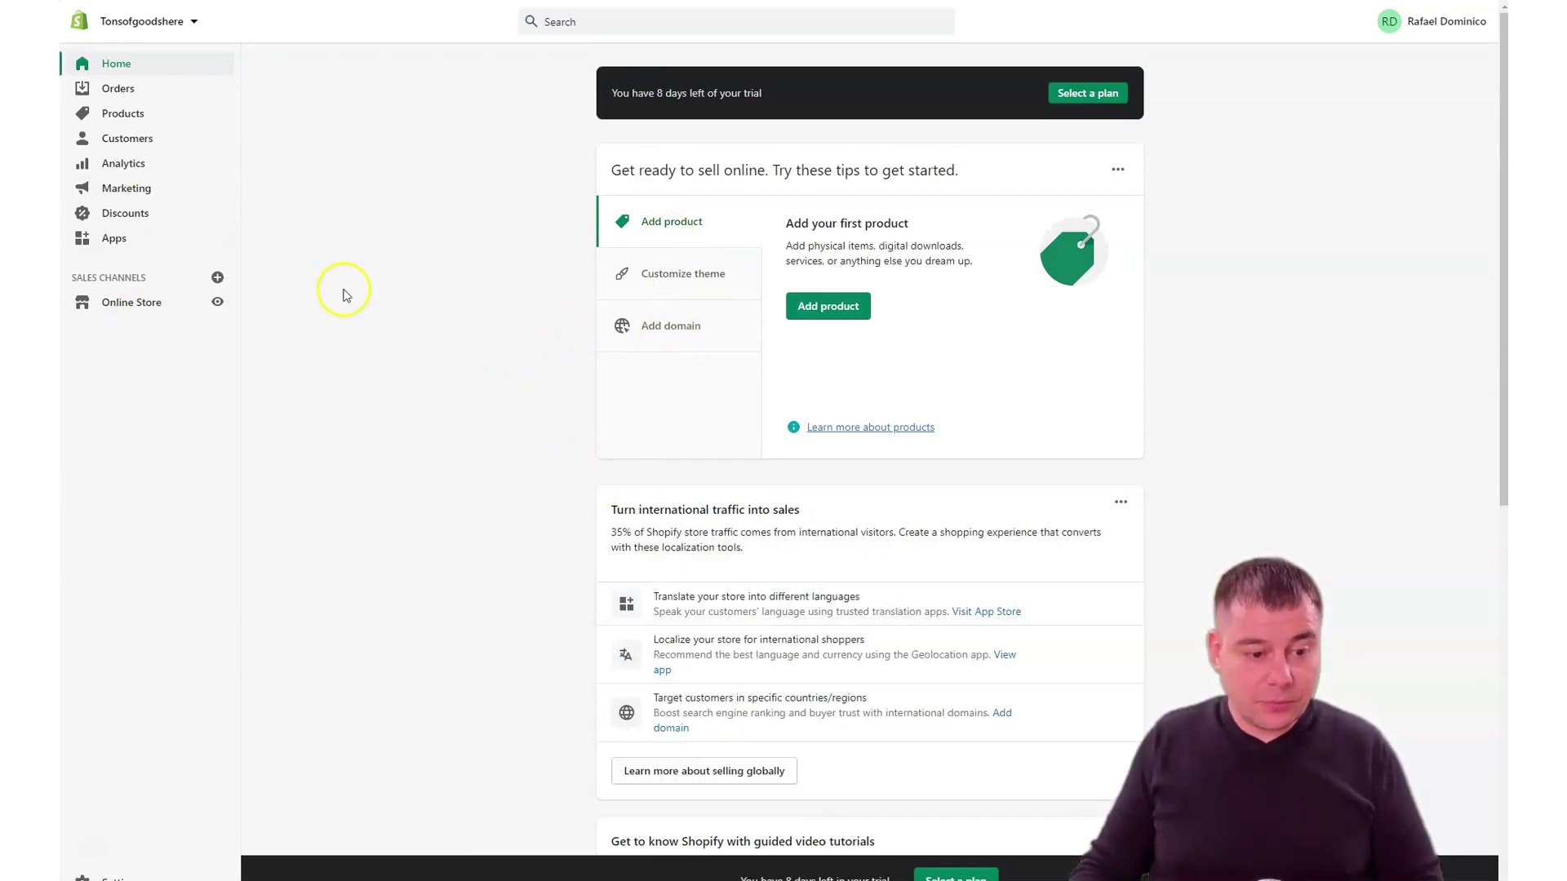
Step: Visit Orders, Drafts and Abandoned checkouts, ending on the empty Products page
{"action": "left_click", "coordinate": [119, 92]}
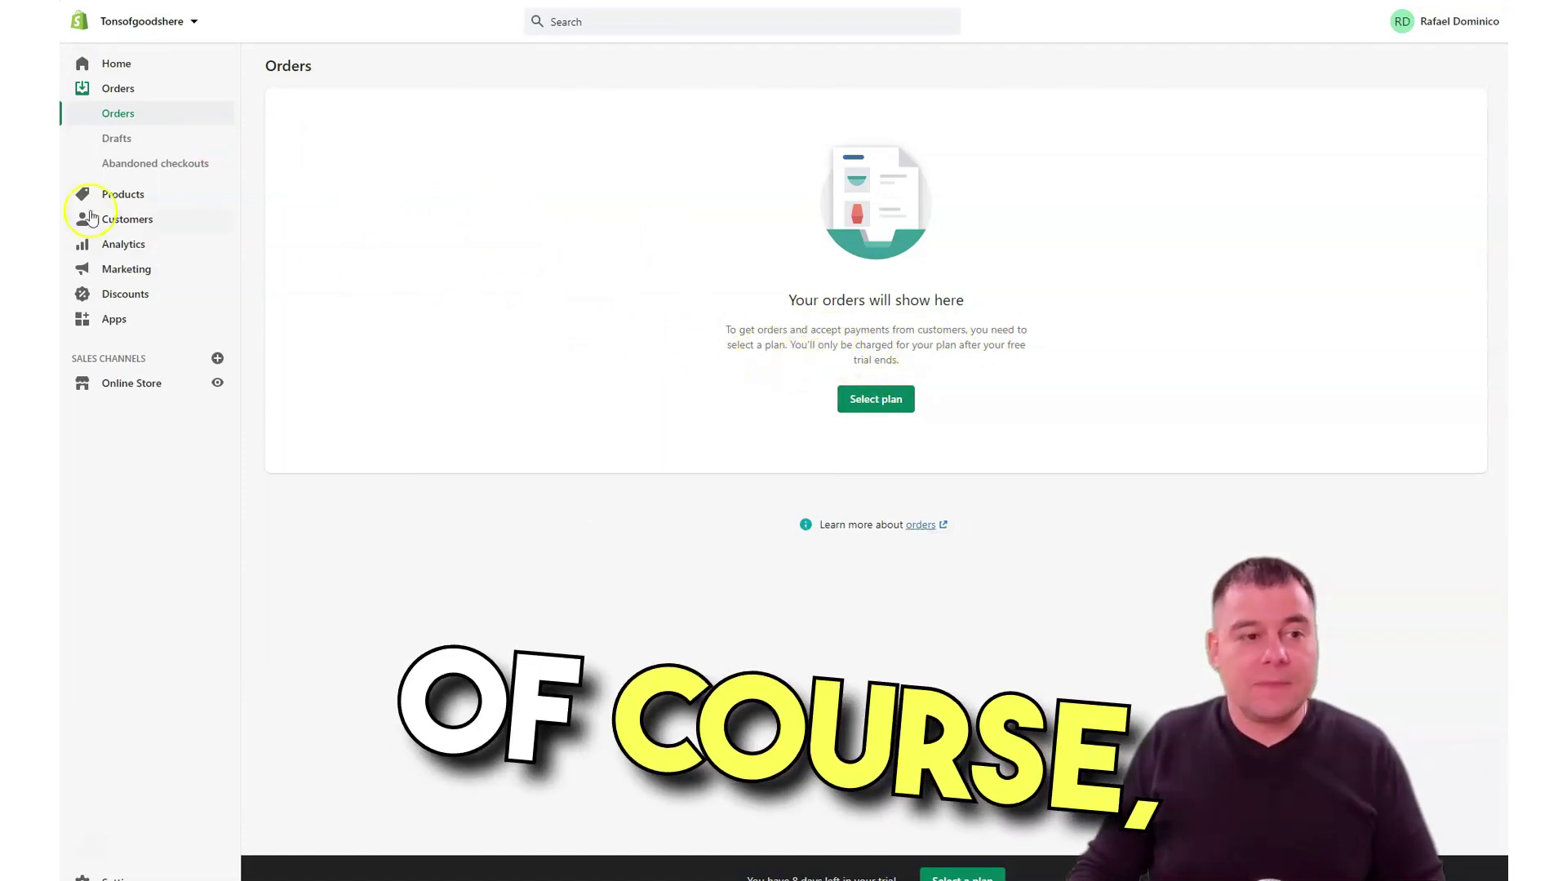
{"action": "left_click", "coordinate": [119, 144]}
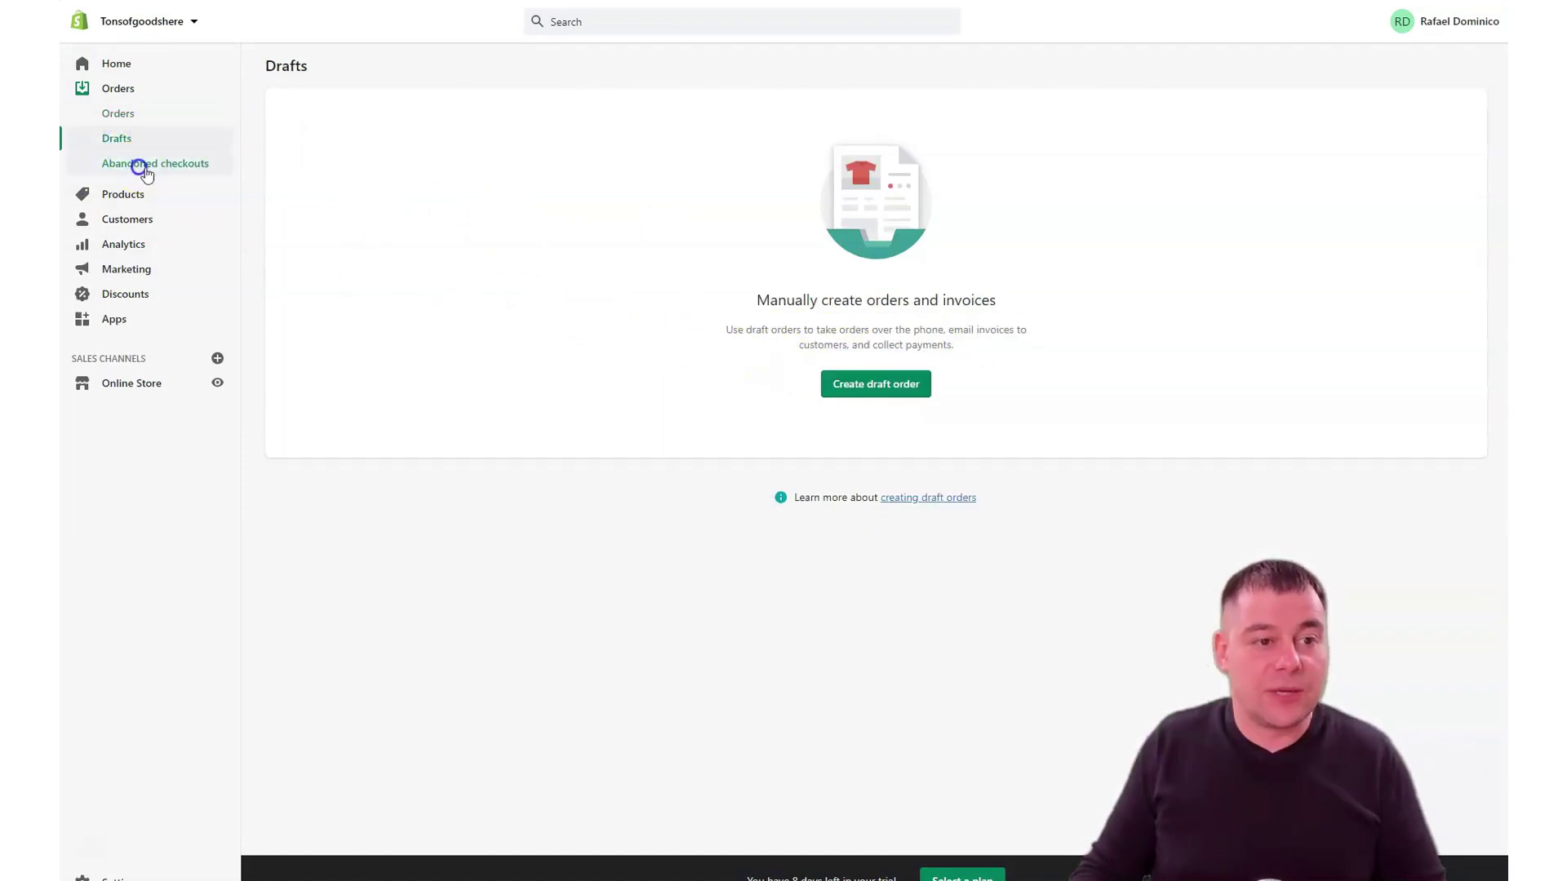
{"action": "left_click", "coordinate": [138, 166]}
{"action": "left_click", "coordinate": [111, 198]}
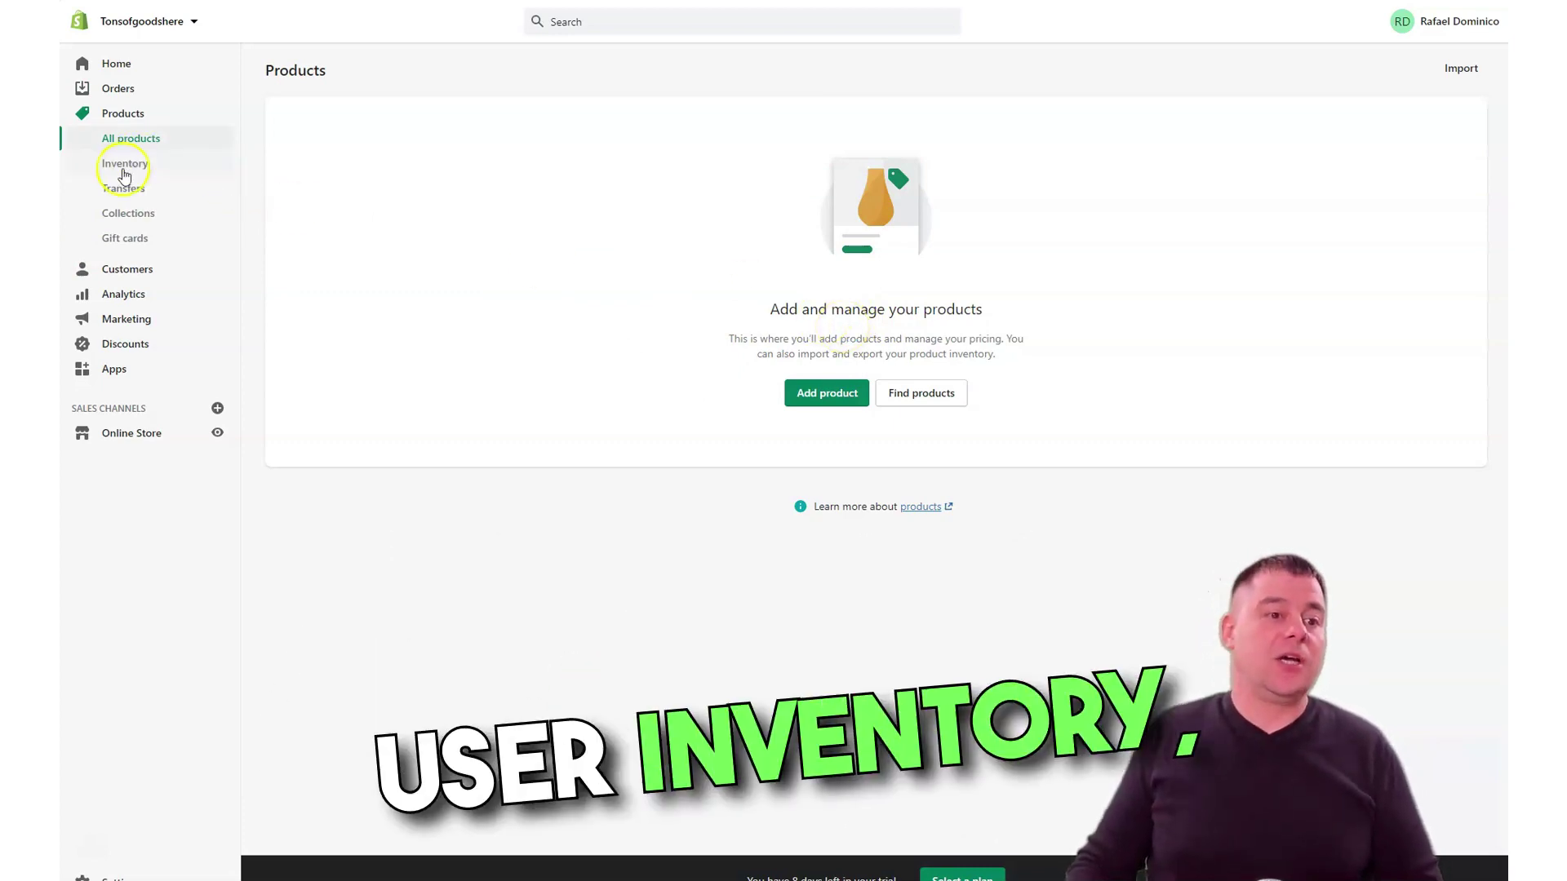
Step: Tour Inventory, Transfers, Collections, Gift cards and Customers, then open the Analytics dashboard
{"action": "left_click", "coordinate": [124, 169]}
{"action": "left_click", "coordinate": [125, 193]}
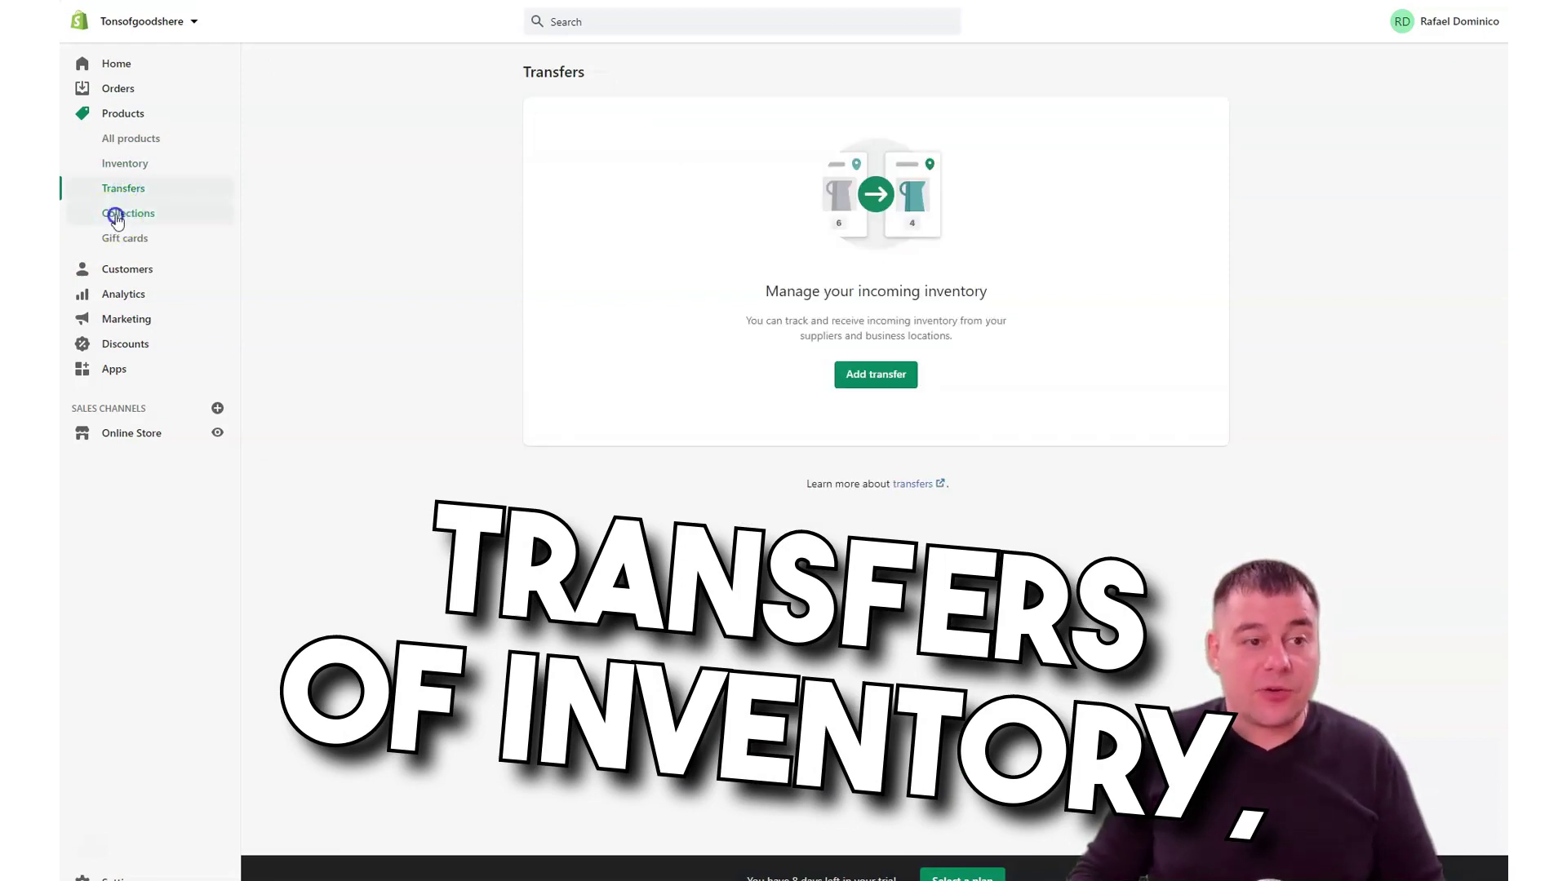
{"action": "left_click", "coordinate": [116, 217]}
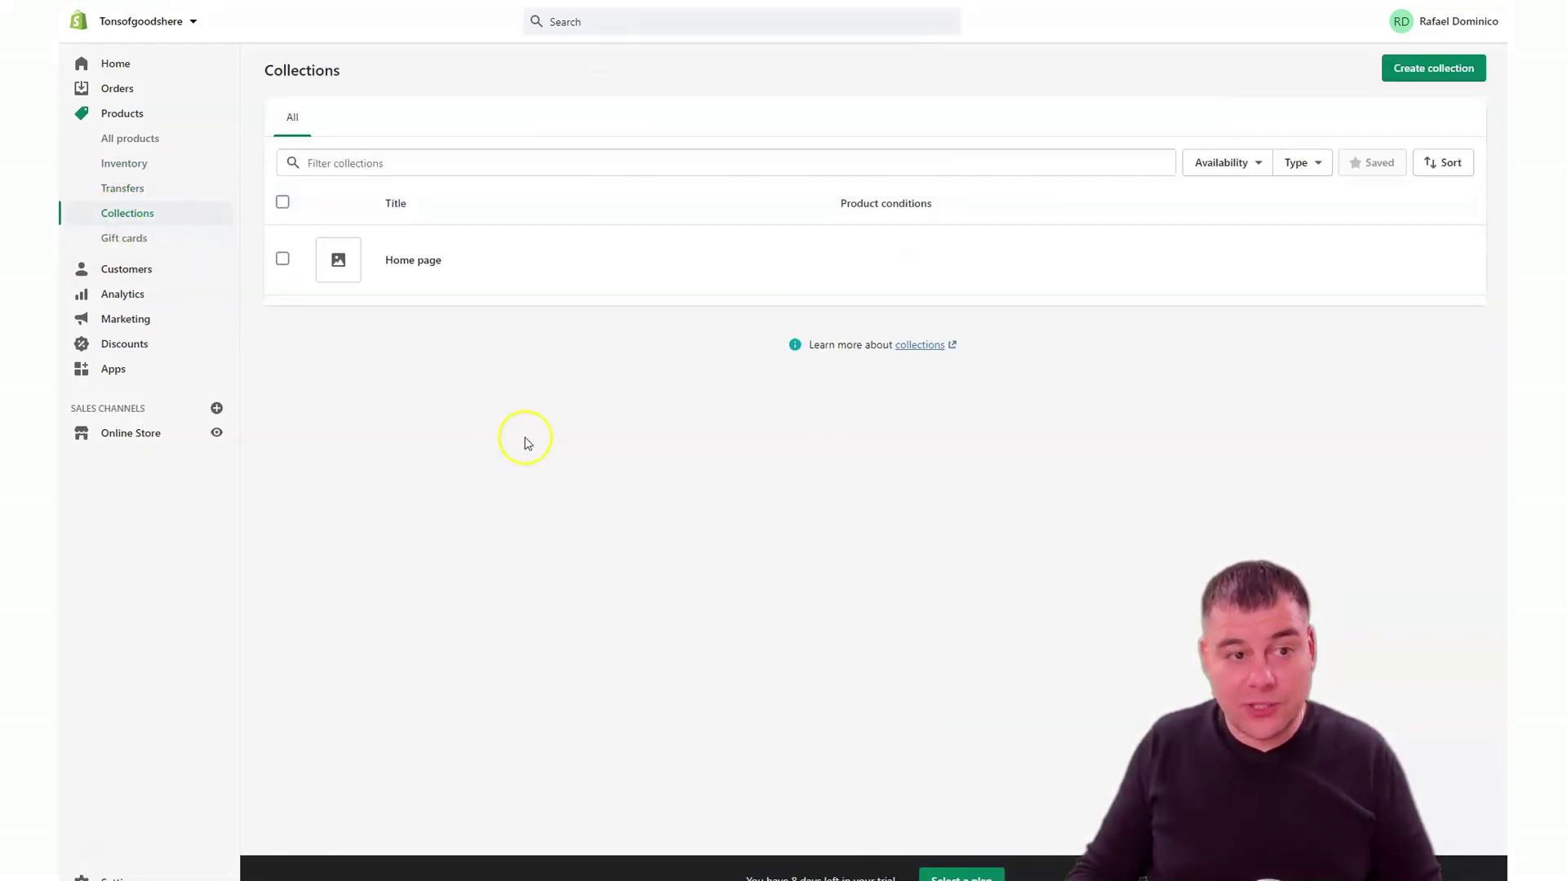
{"action": "left_click", "coordinate": [142, 238]}
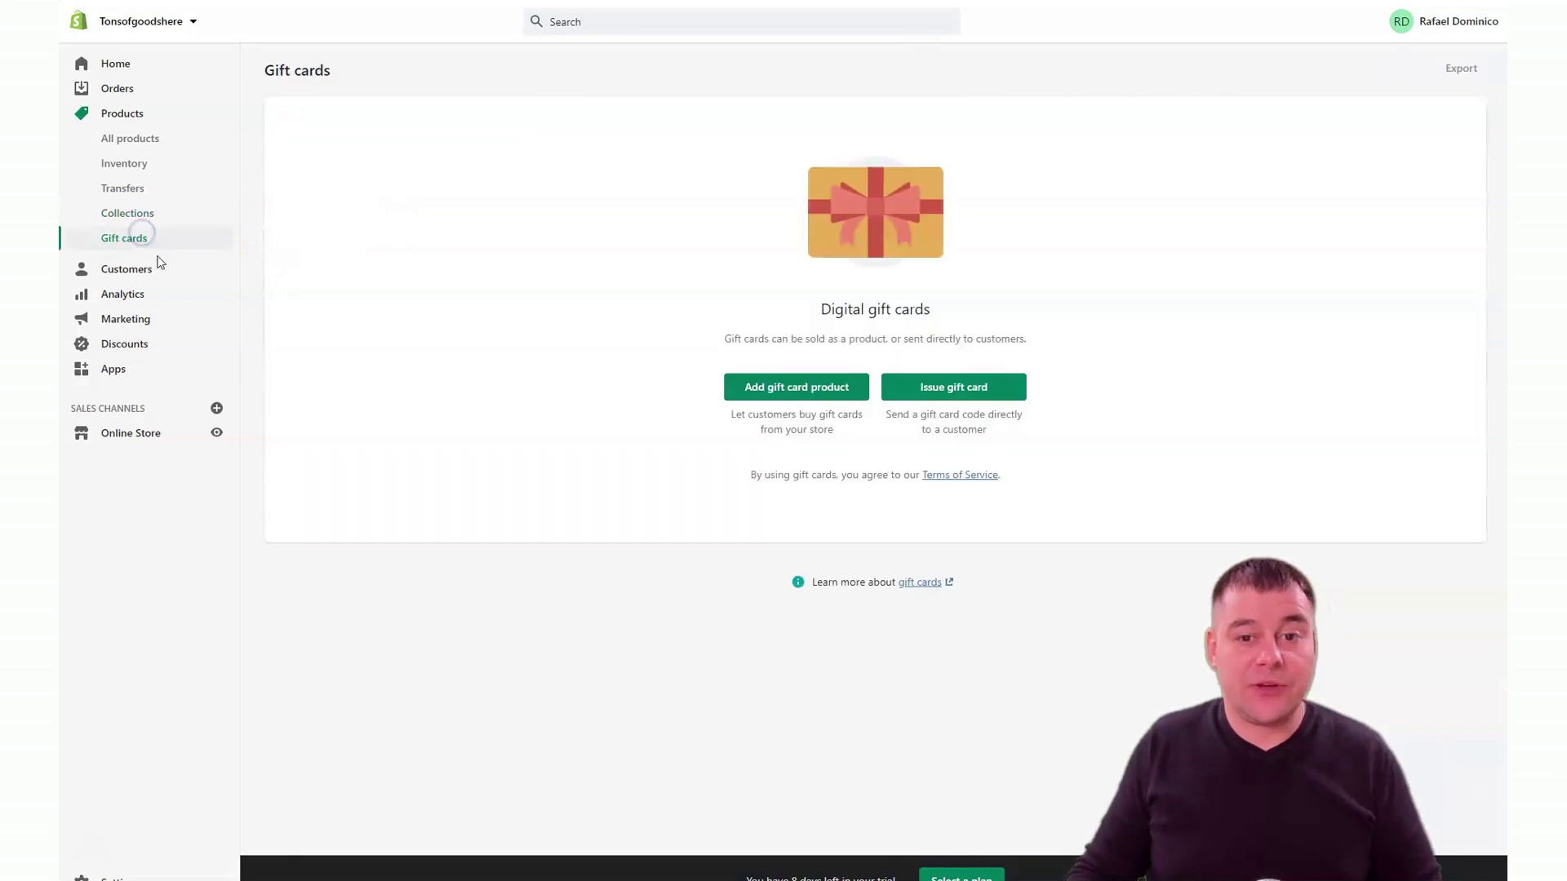
{"action": "left_click", "coordinate": [119, 273]}
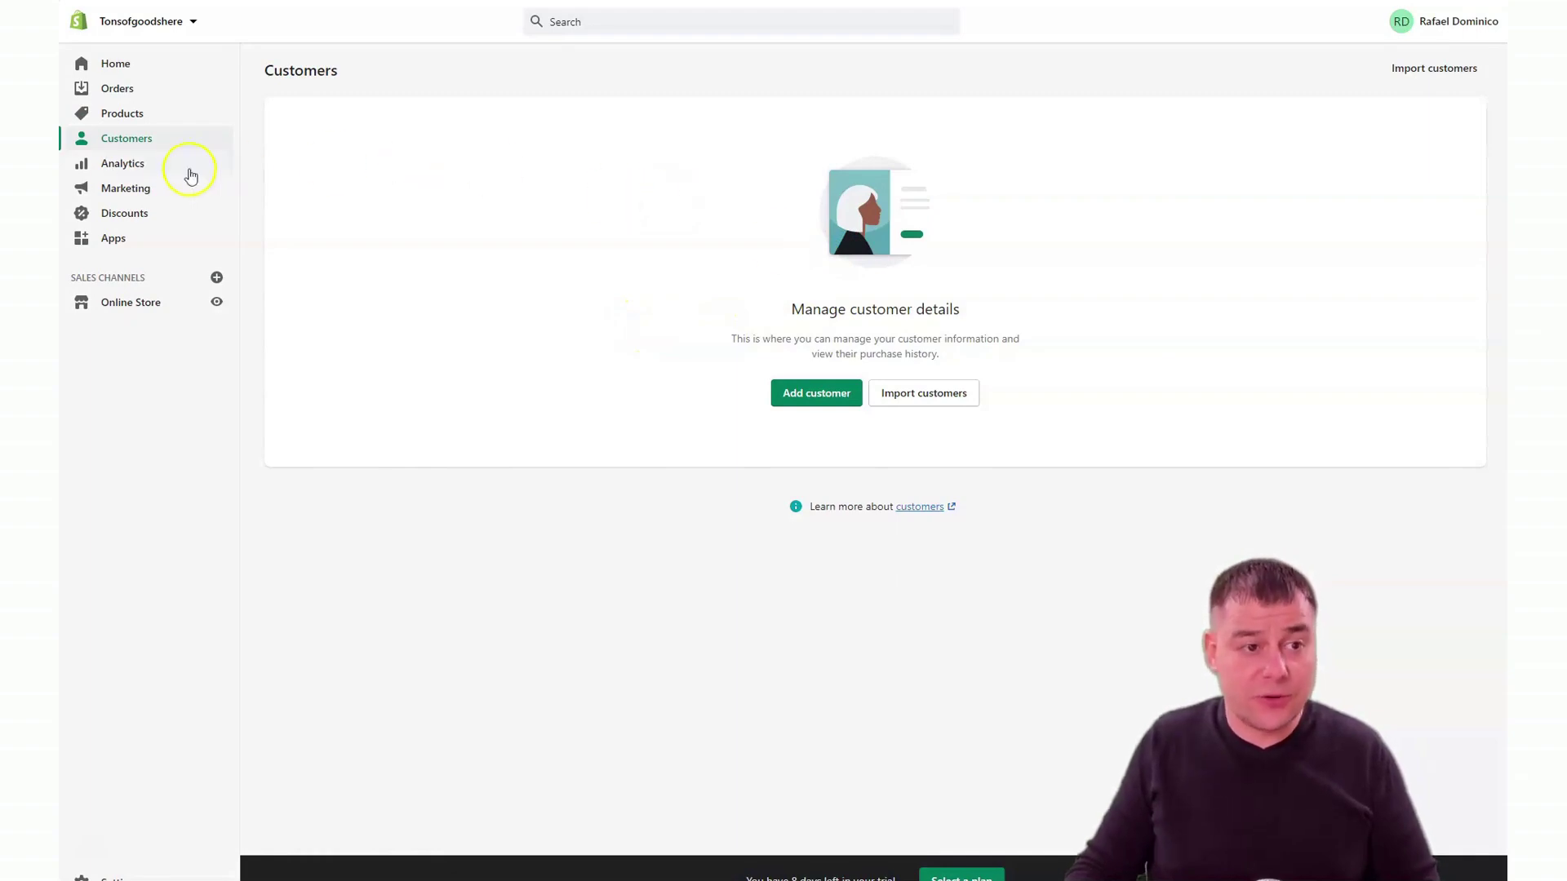
{"action": "left_click", "coordinate": [114, 167]}
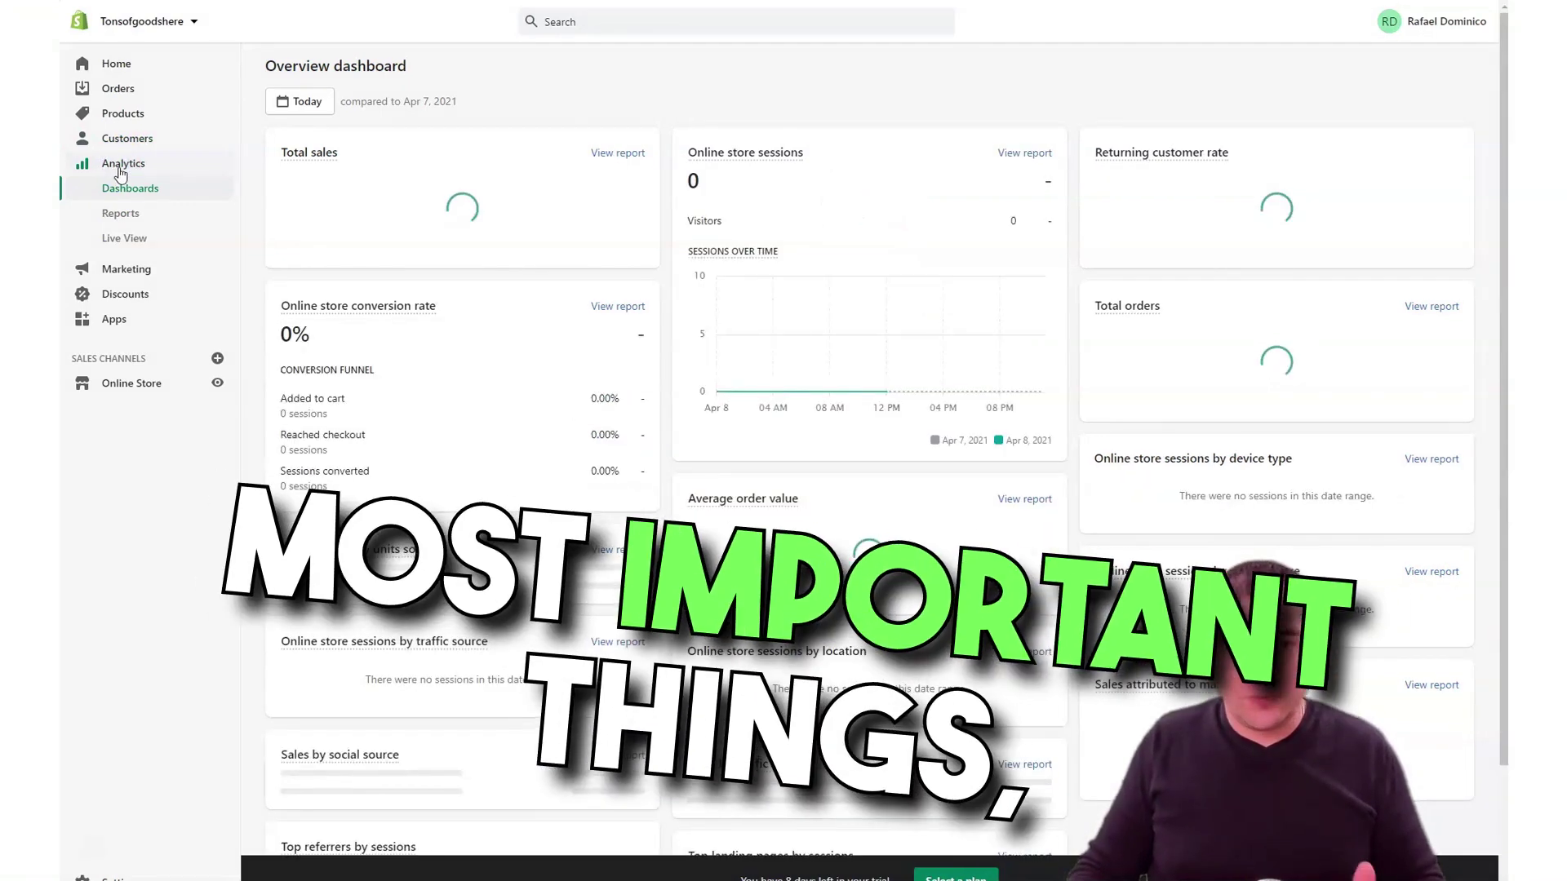
Step: Browse the Analytics reports, return to the dashboard, then go to the Marketing overview
{"action": "left_click", "coordinate": [119, 215]}
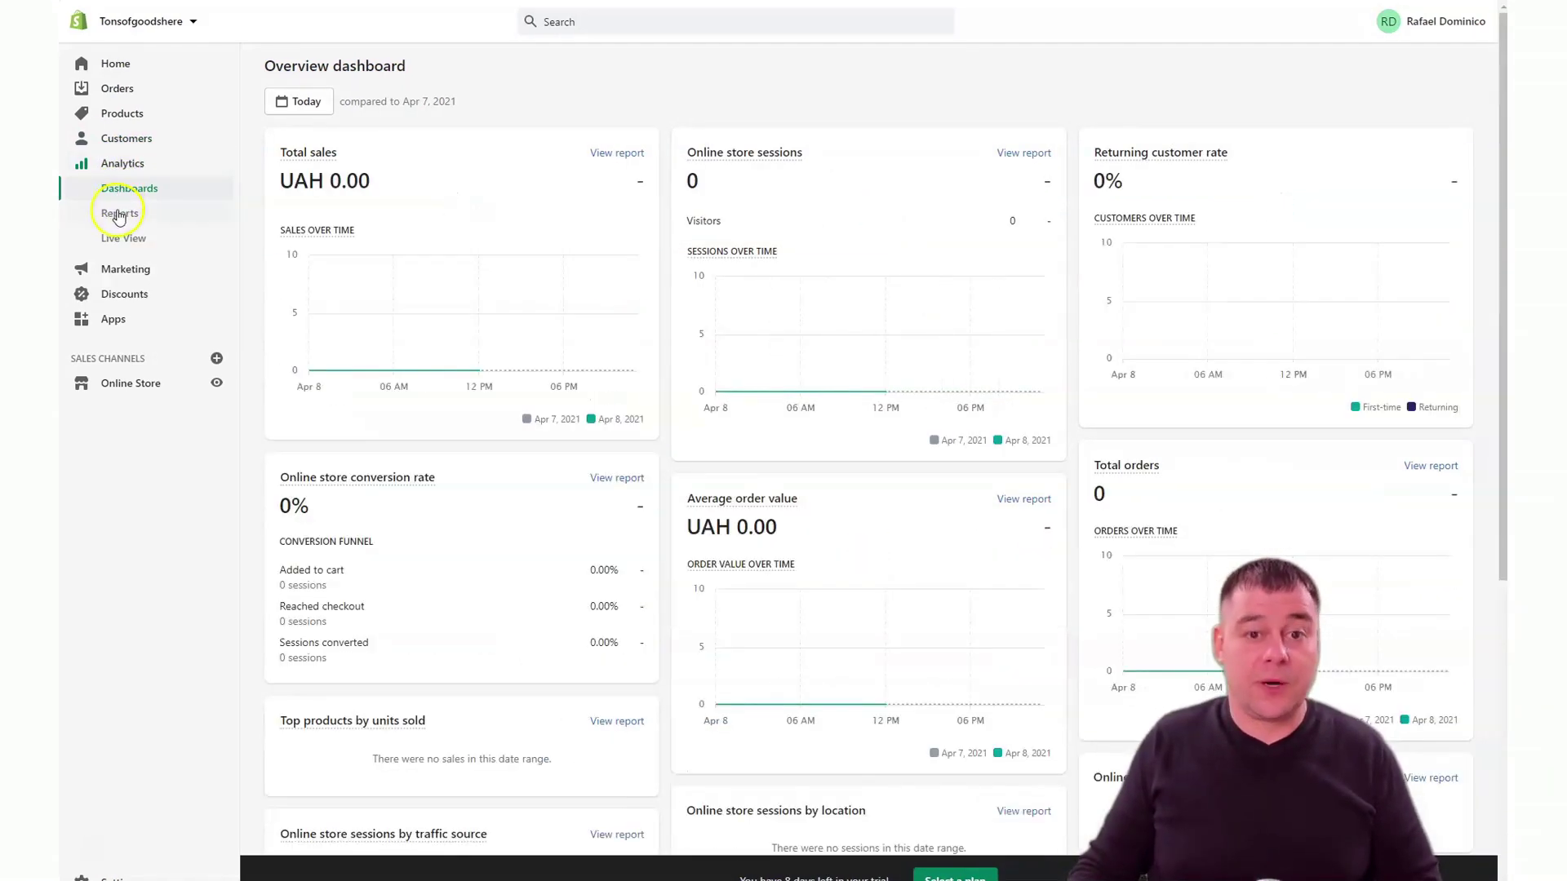
{"action": "scroll", "coordinate": [840, 199], "scroll_direction": "down", "scroll_amount": 6}
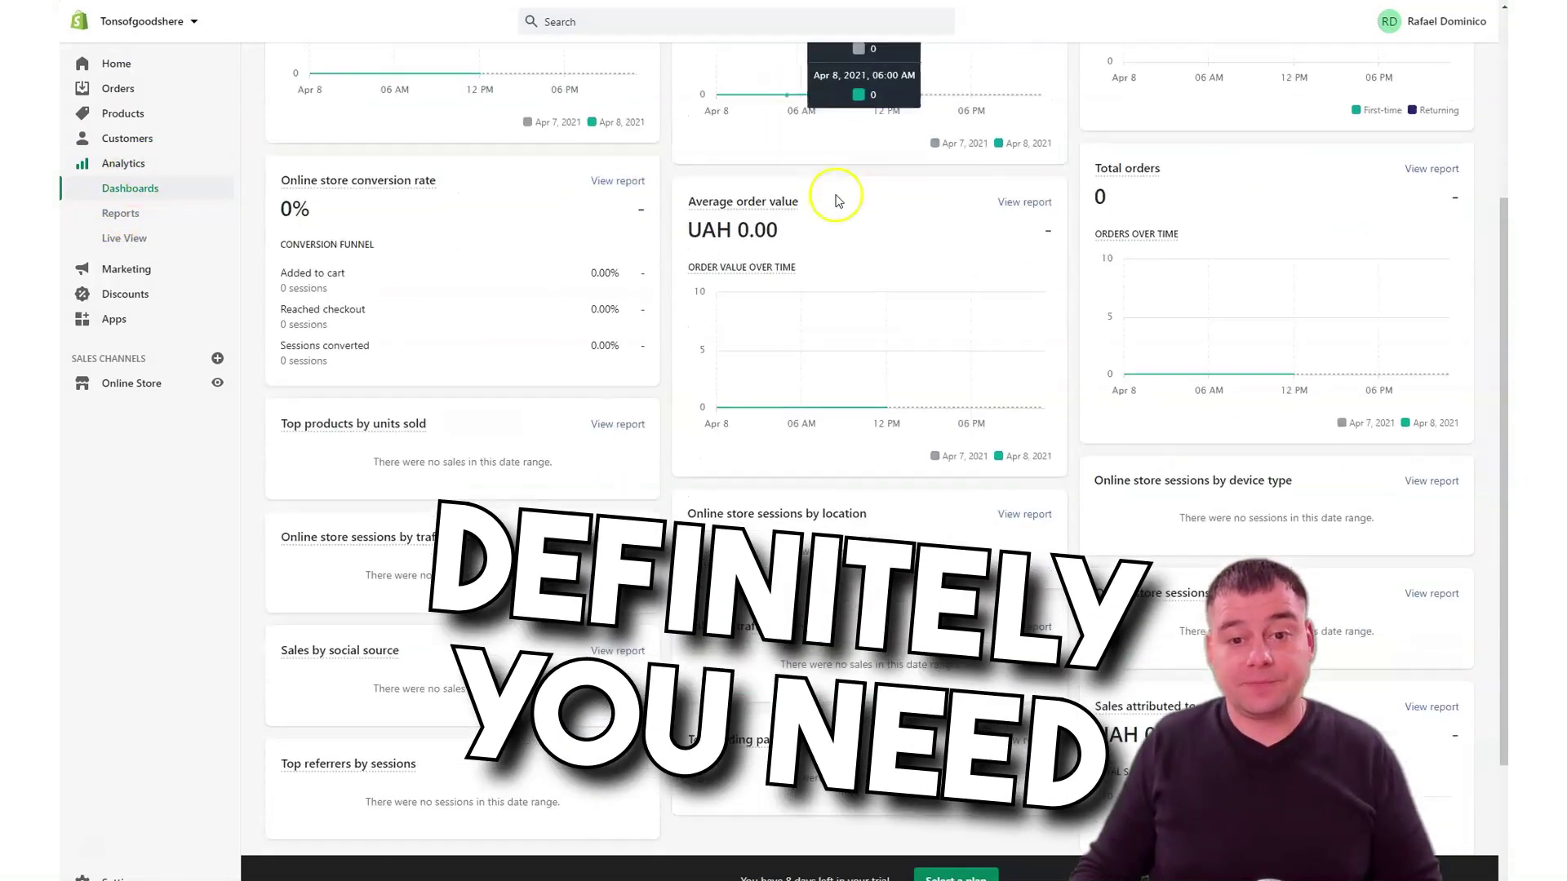
{"action": "scroll", "coordinate": [892, 343], "scroll_direction": "up", "scroll_amount": 6}
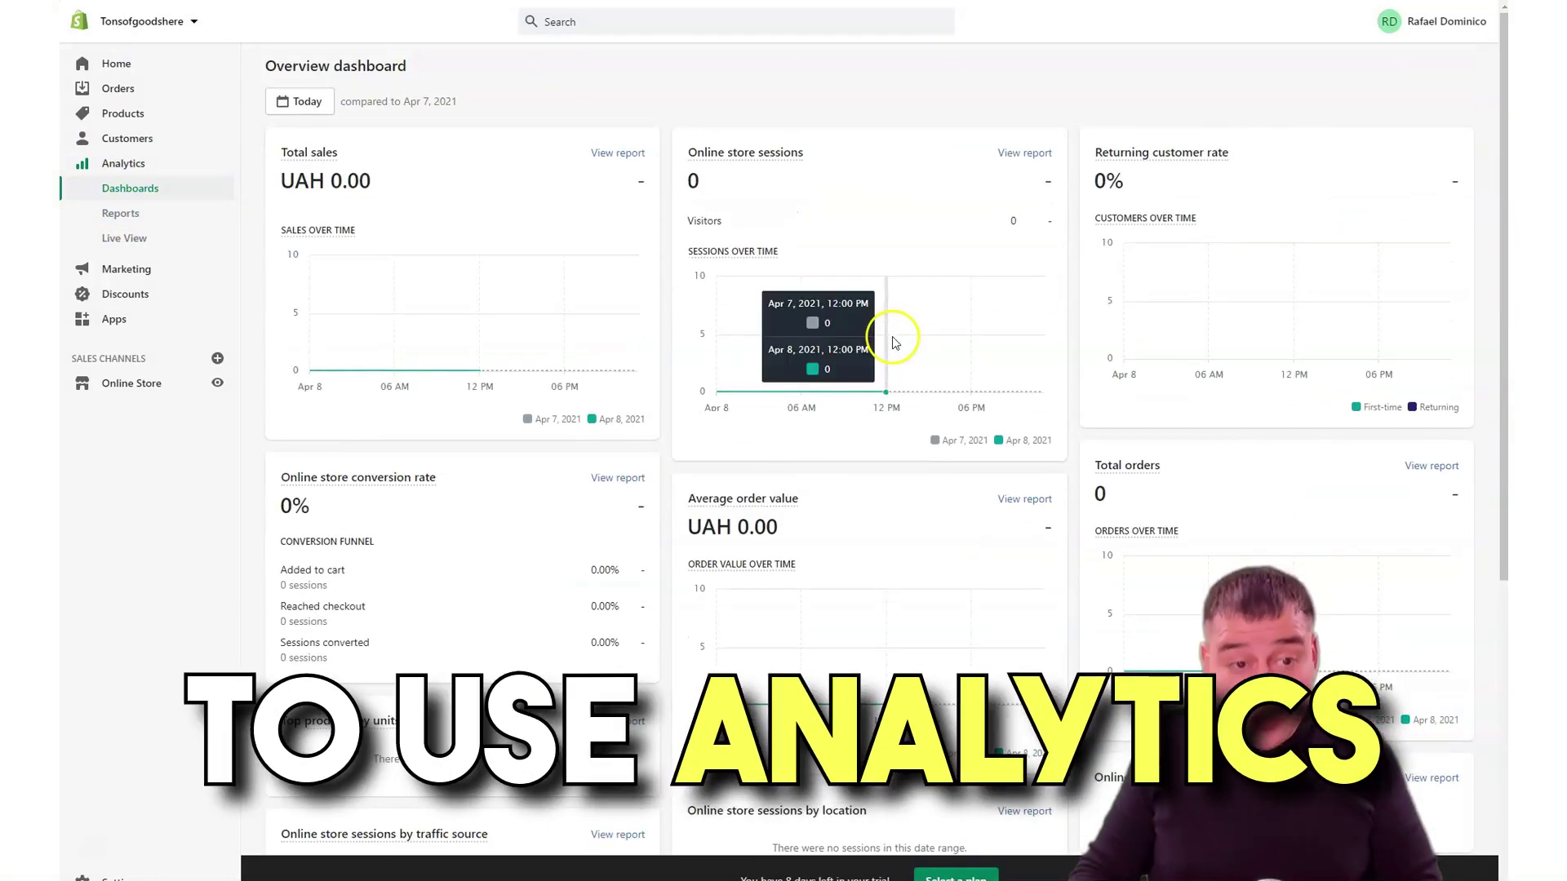
{"action": "left_click", "coordinate": [114, 213]}
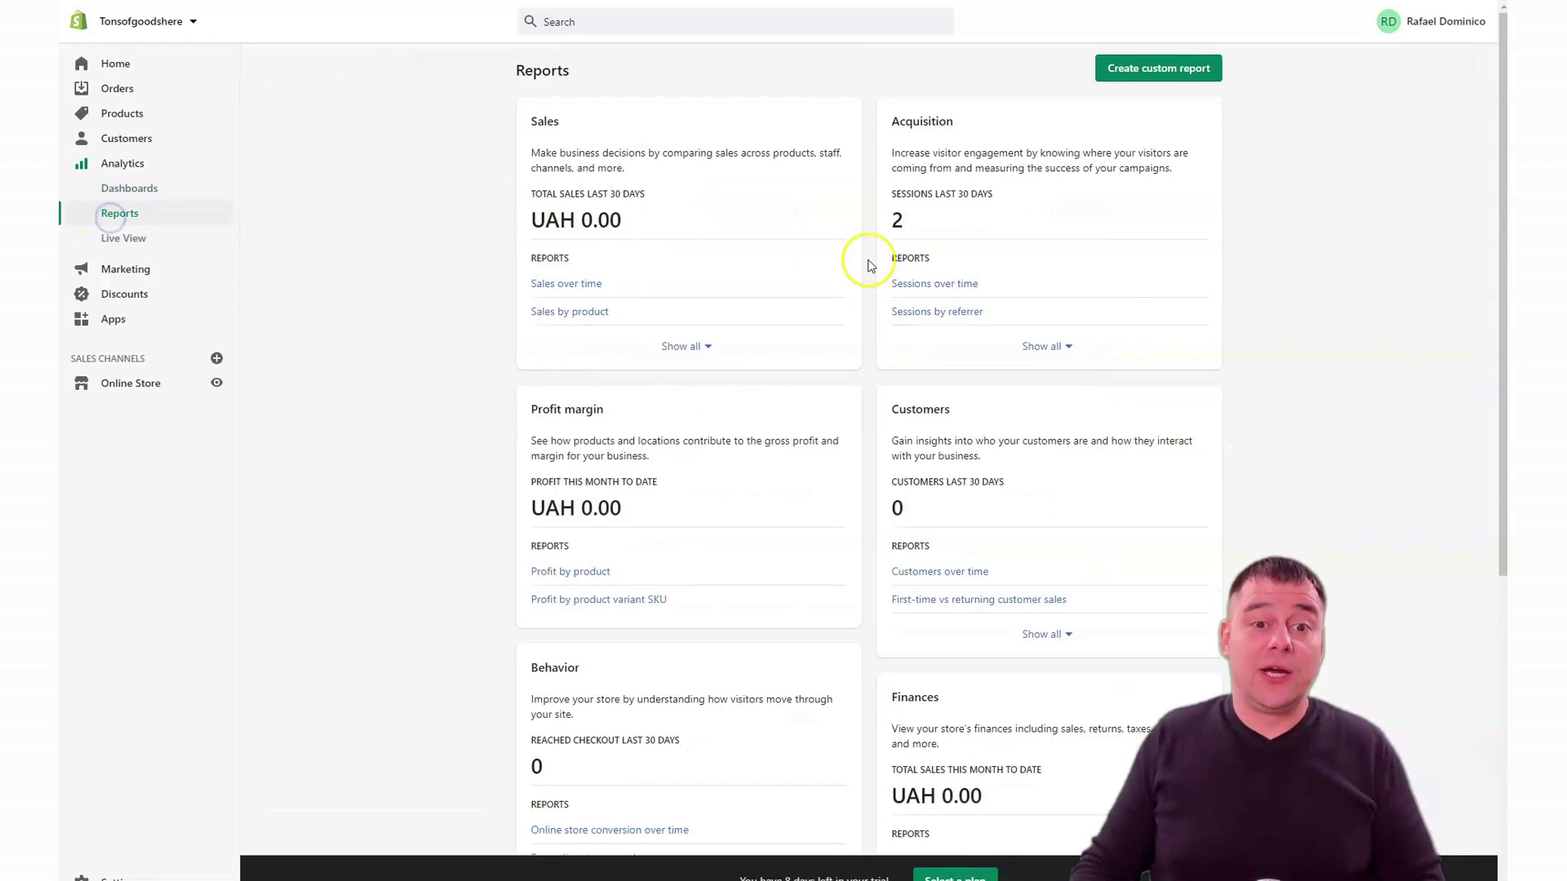
{"action": "scroll", "coordinate": [669, 237], "scroll_direction": "down", "scroll_amount": 7}
{"action": "scroll", "coordinate": [408, 228], "scroll_direction": "up", "scroll_amount": 4}
{"action": "scroll", "coordinate": [163, 217], "scroll_direction": "up", "scroll_amount": 3}
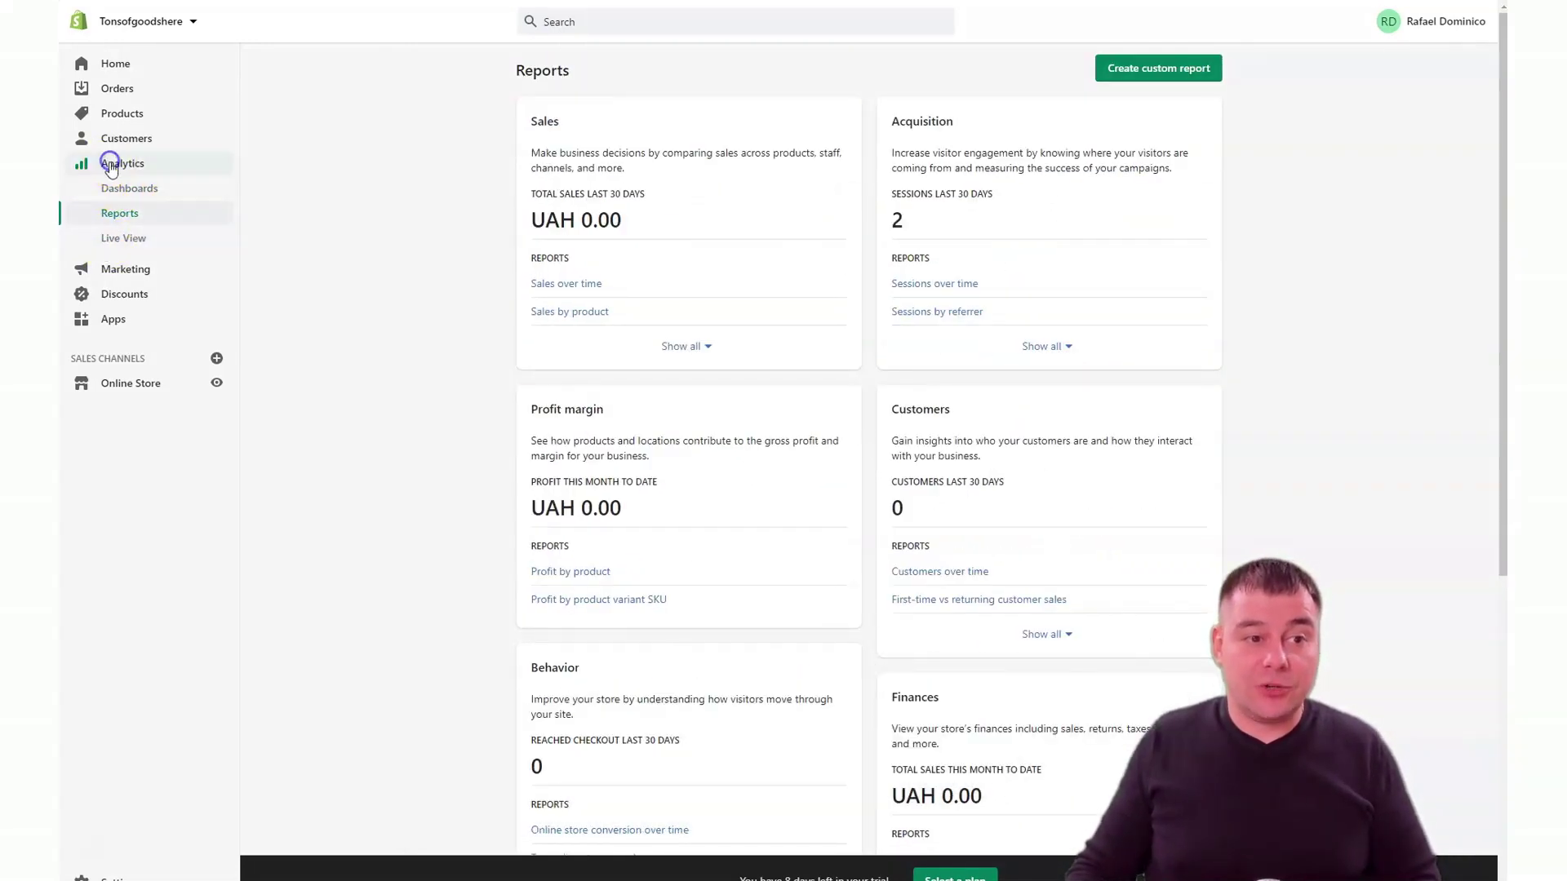
{"action": "left_click", "coordinate": [111, 166]}
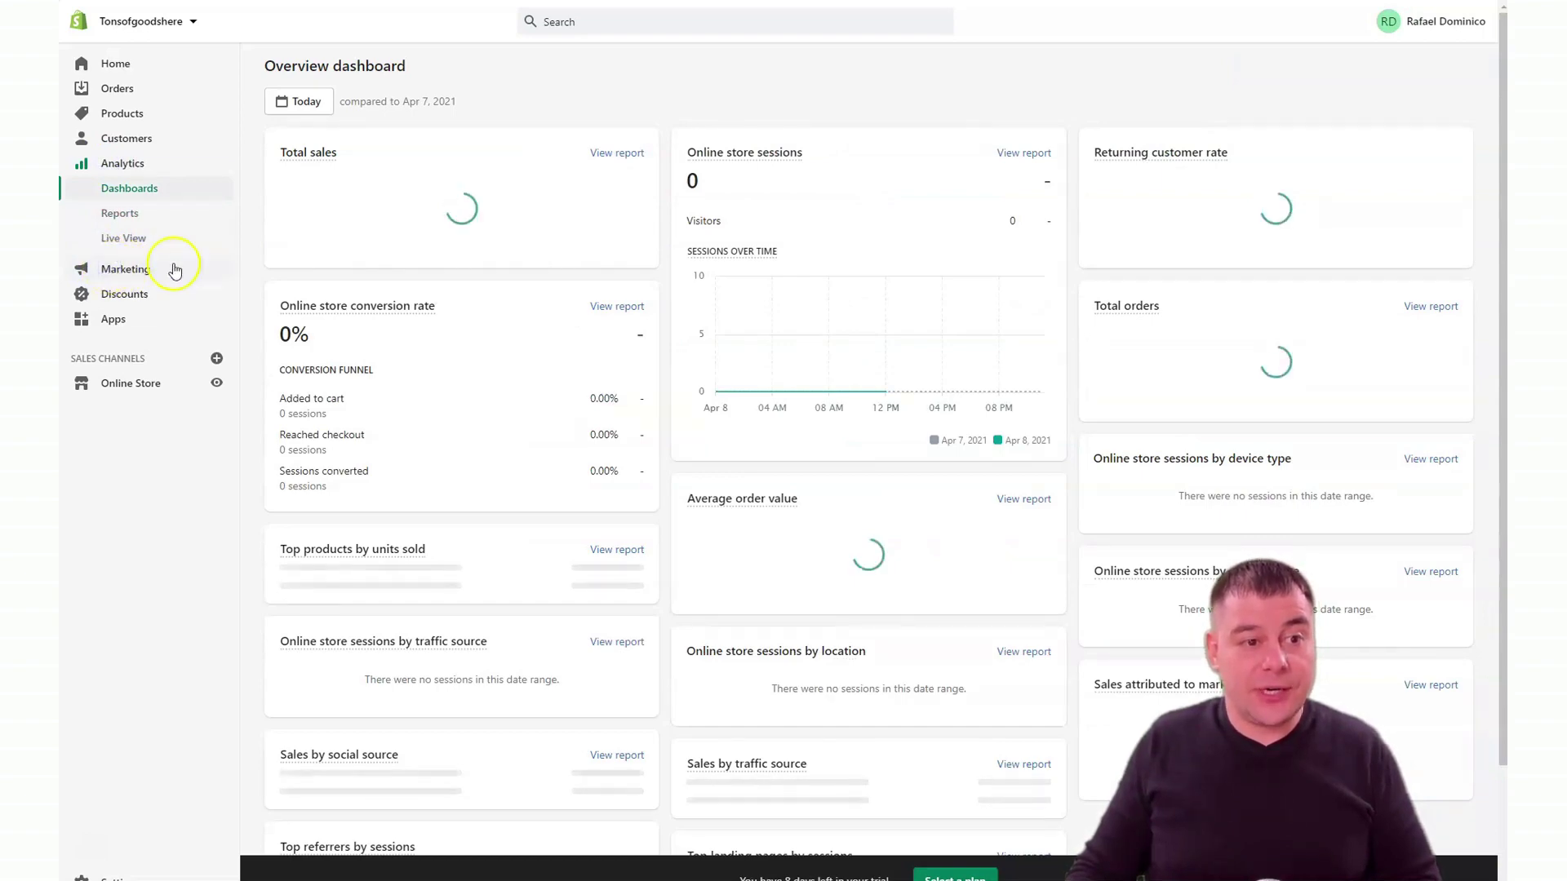
{"action": "left_click", "coordinate": [125, 269]}
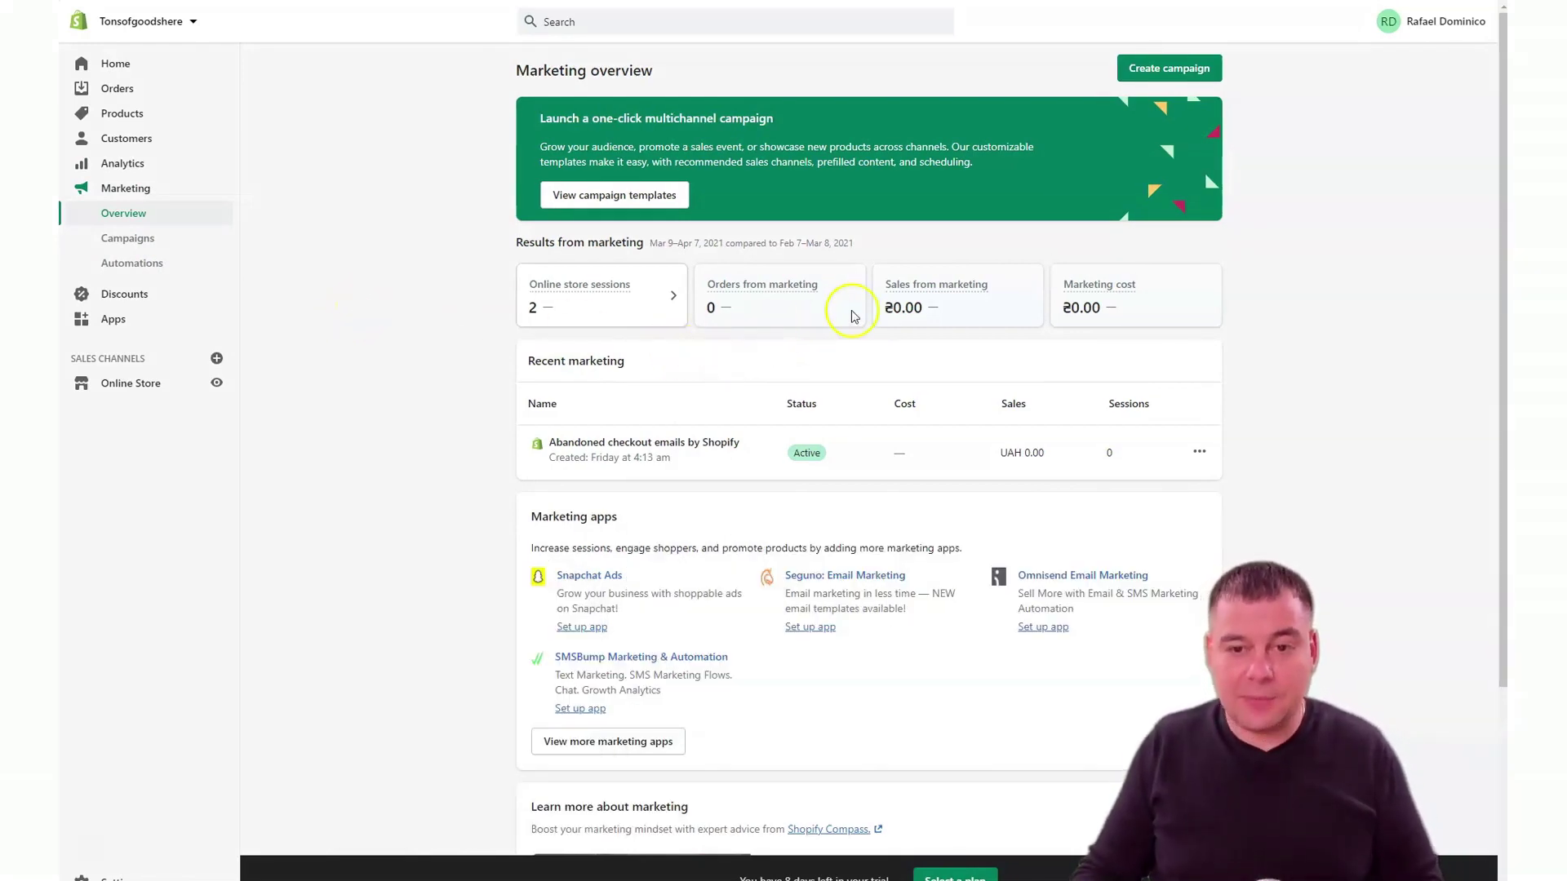
{"action": "scroll", "coordinate": [853, 316], "scroll_direction": "down", "scroll_amount": 3}
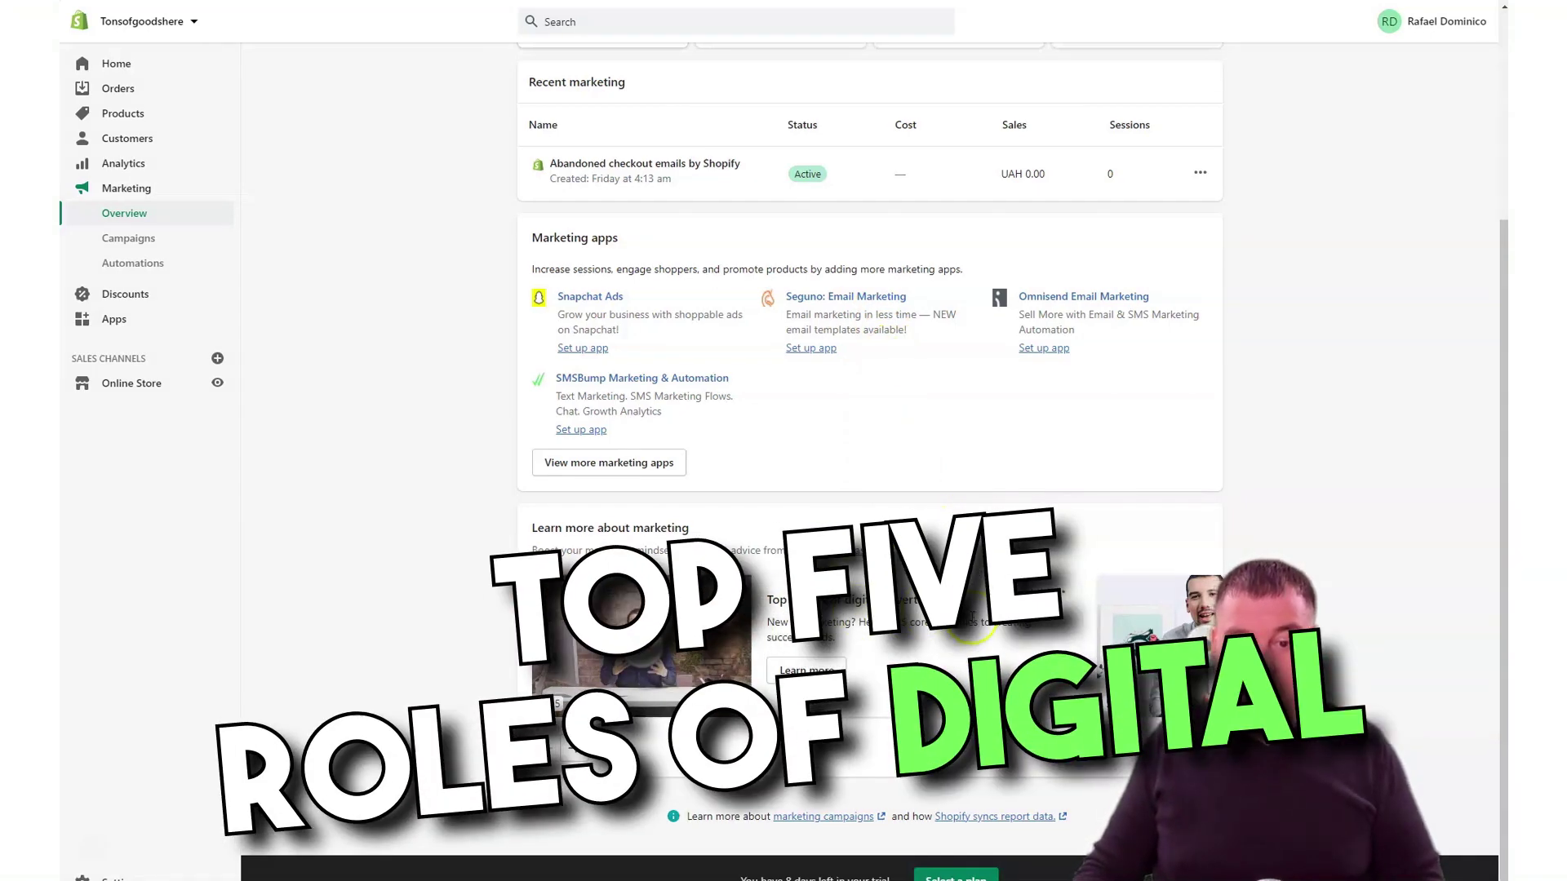
{"action": "left_click", "coordinate": [573, 759]}
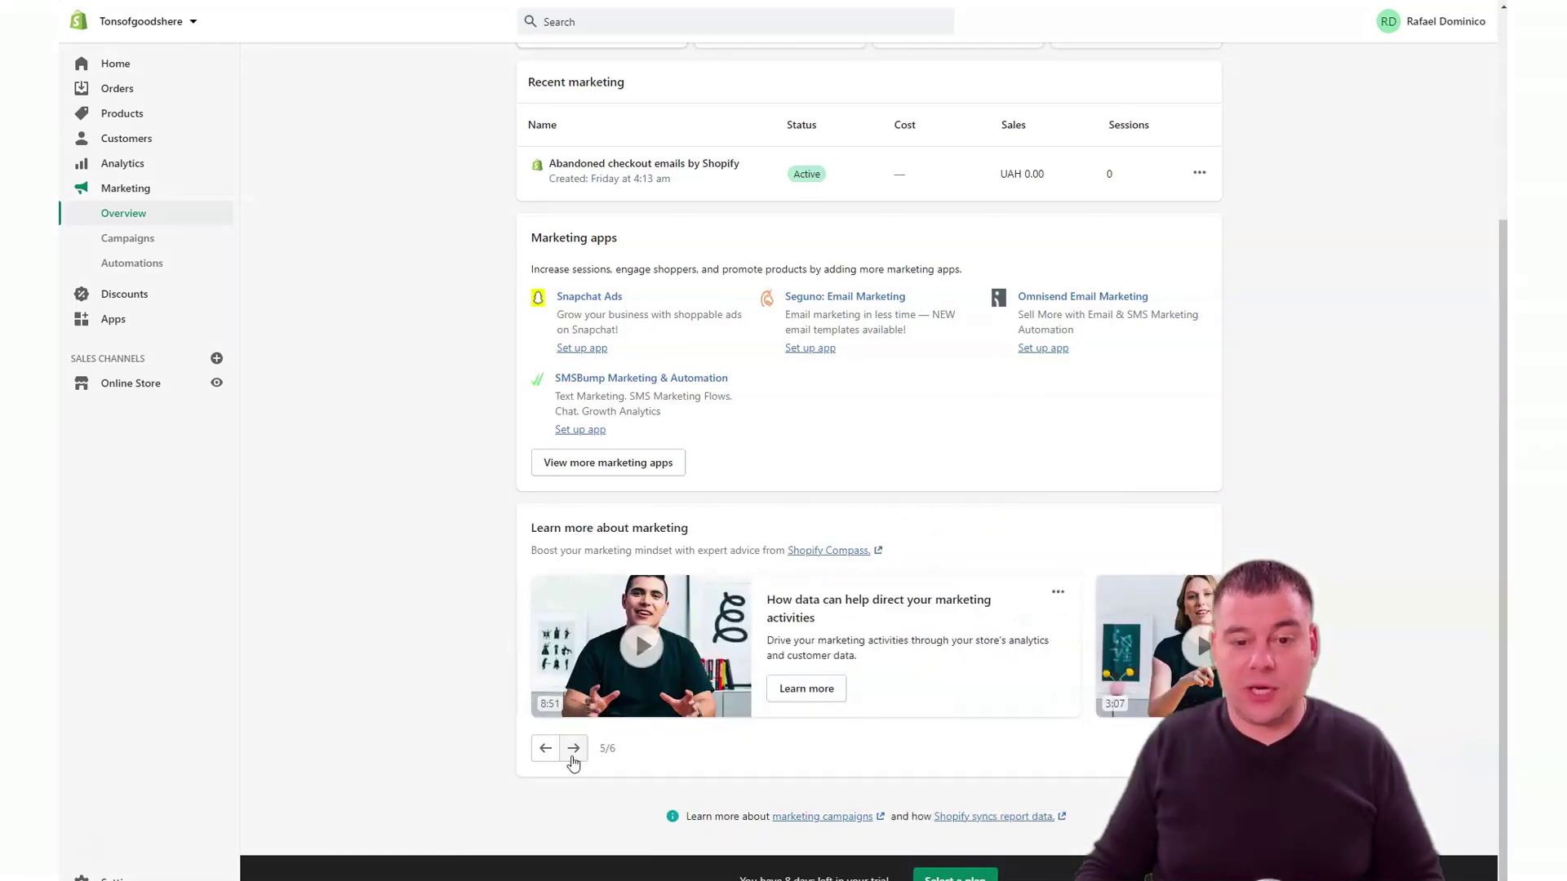
{"action": "left_click", "coordinate": [574, 752]}
{"action": "left_click", "coordinate": [552, 757]}
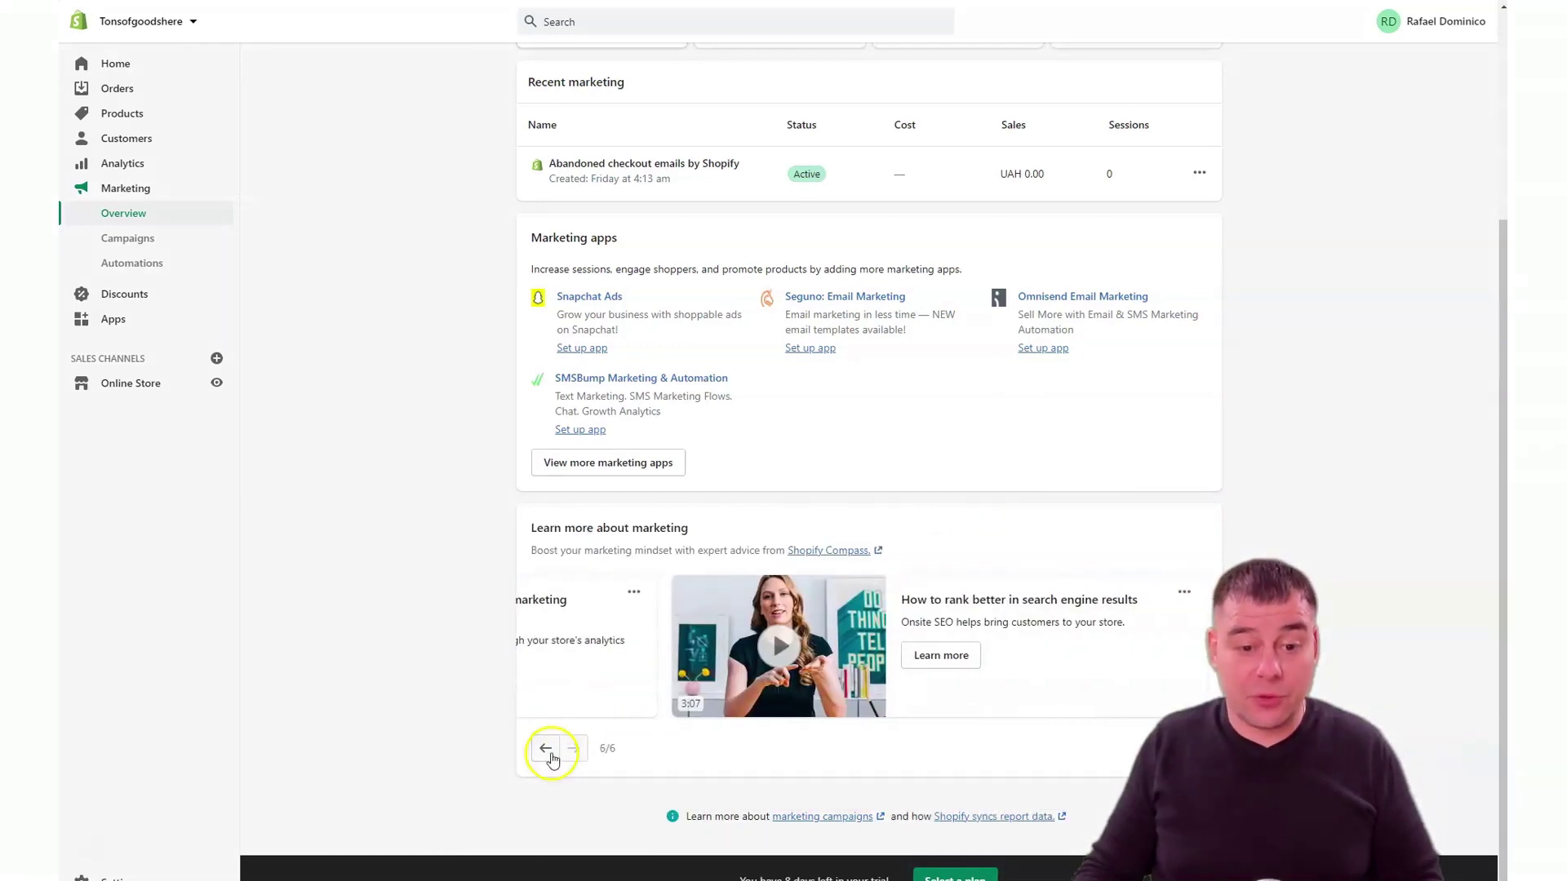
{"action": "left_click", "coordinate": [545, 749]}
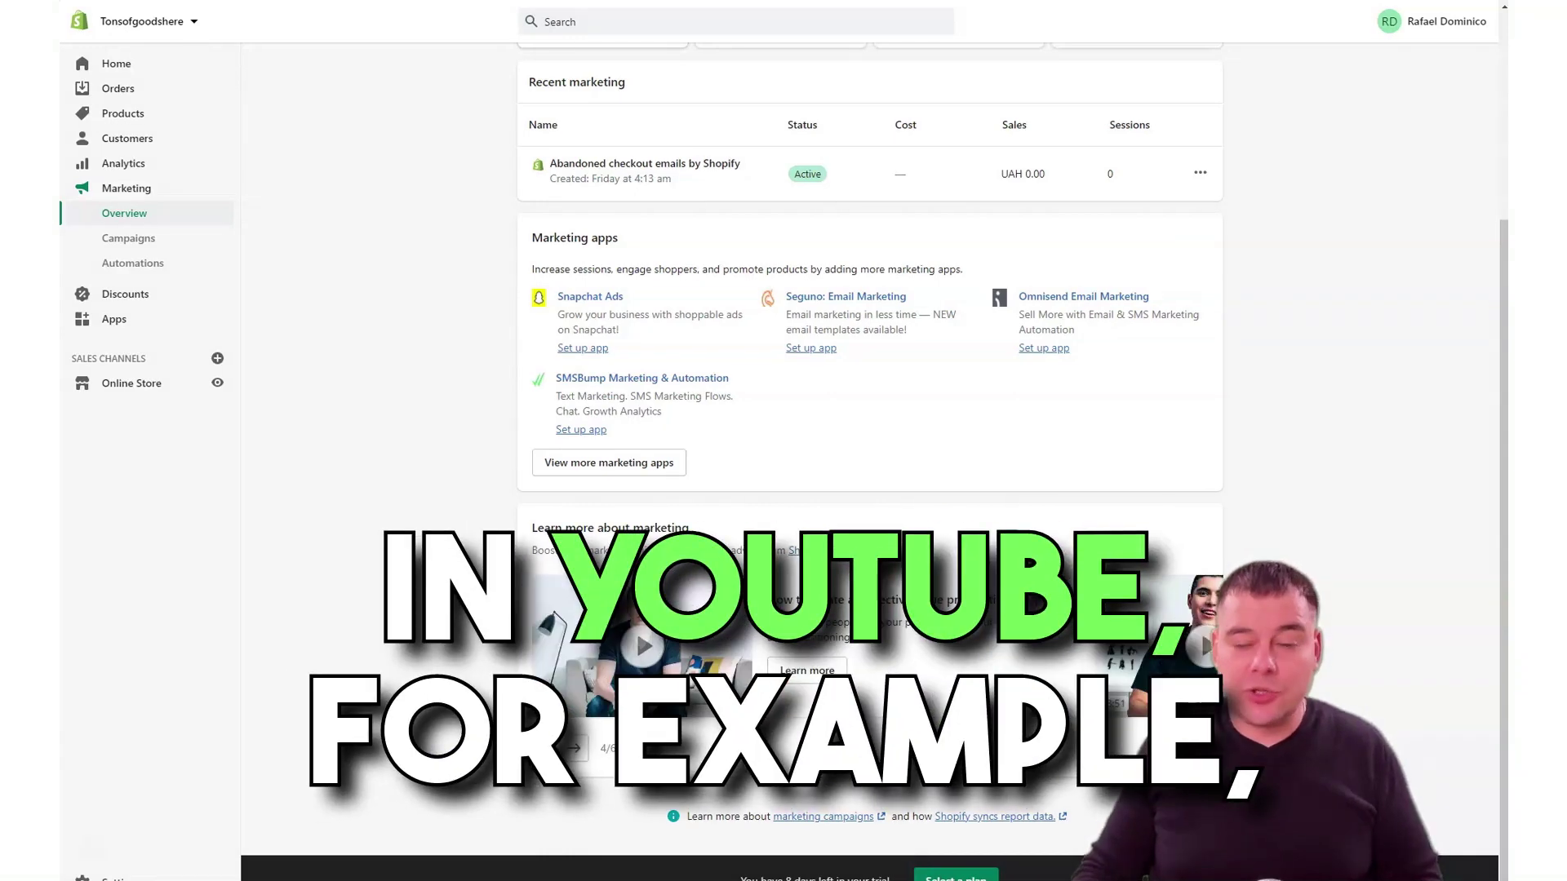
{"action": "scroll", "coordinate": [889, 433], "scroll_direction": "up", "scroll_amount": 3}
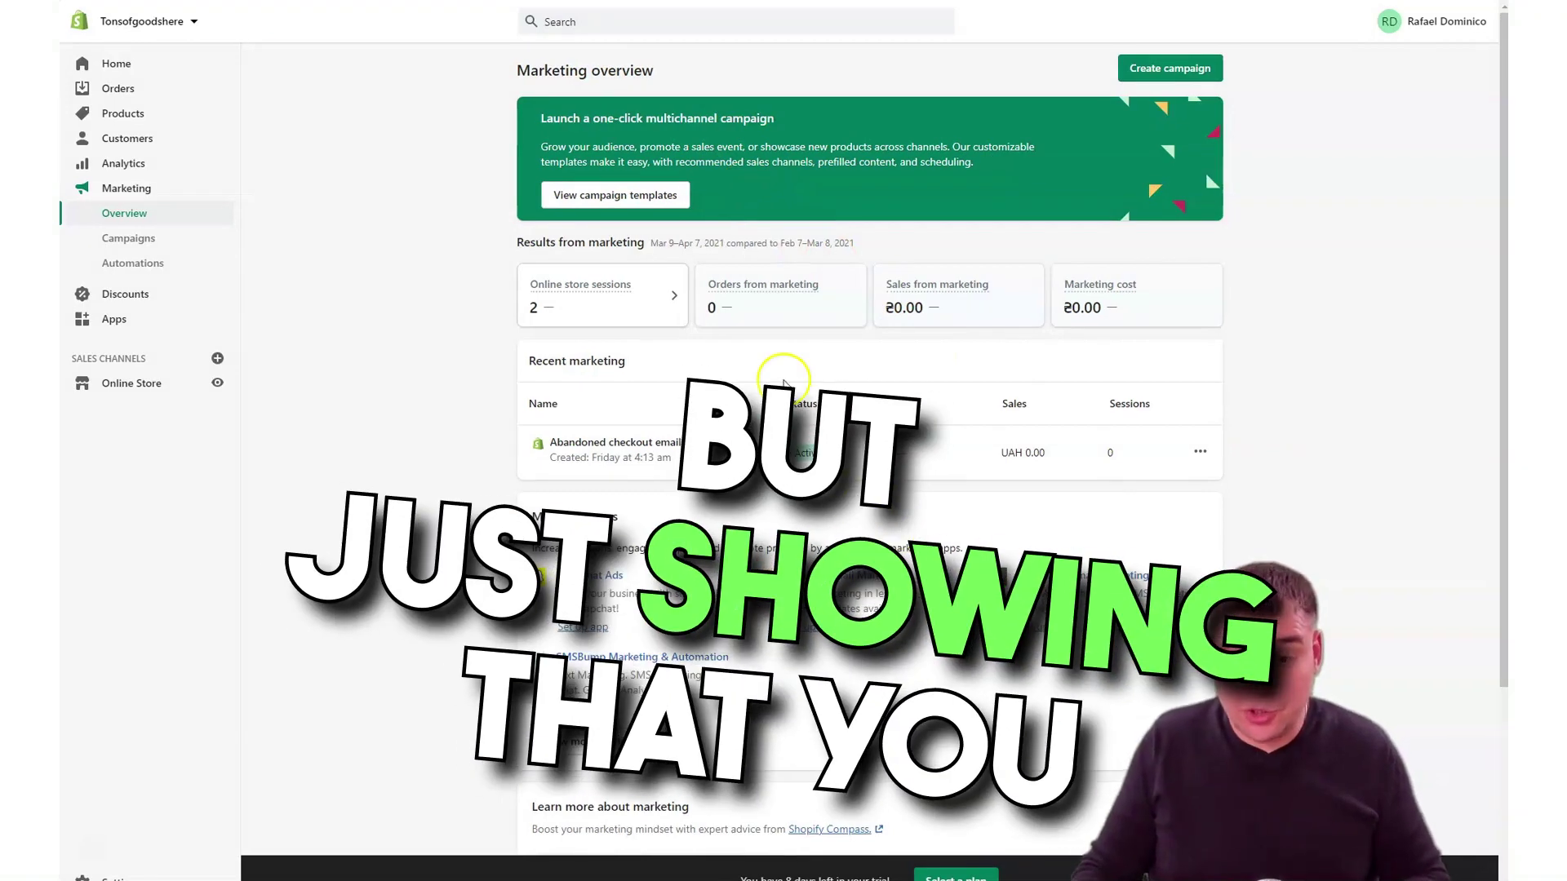
{"action": "scroll", "coordinate": [775, 383], "scroll_direction": "down", "scroll_amount": 3}
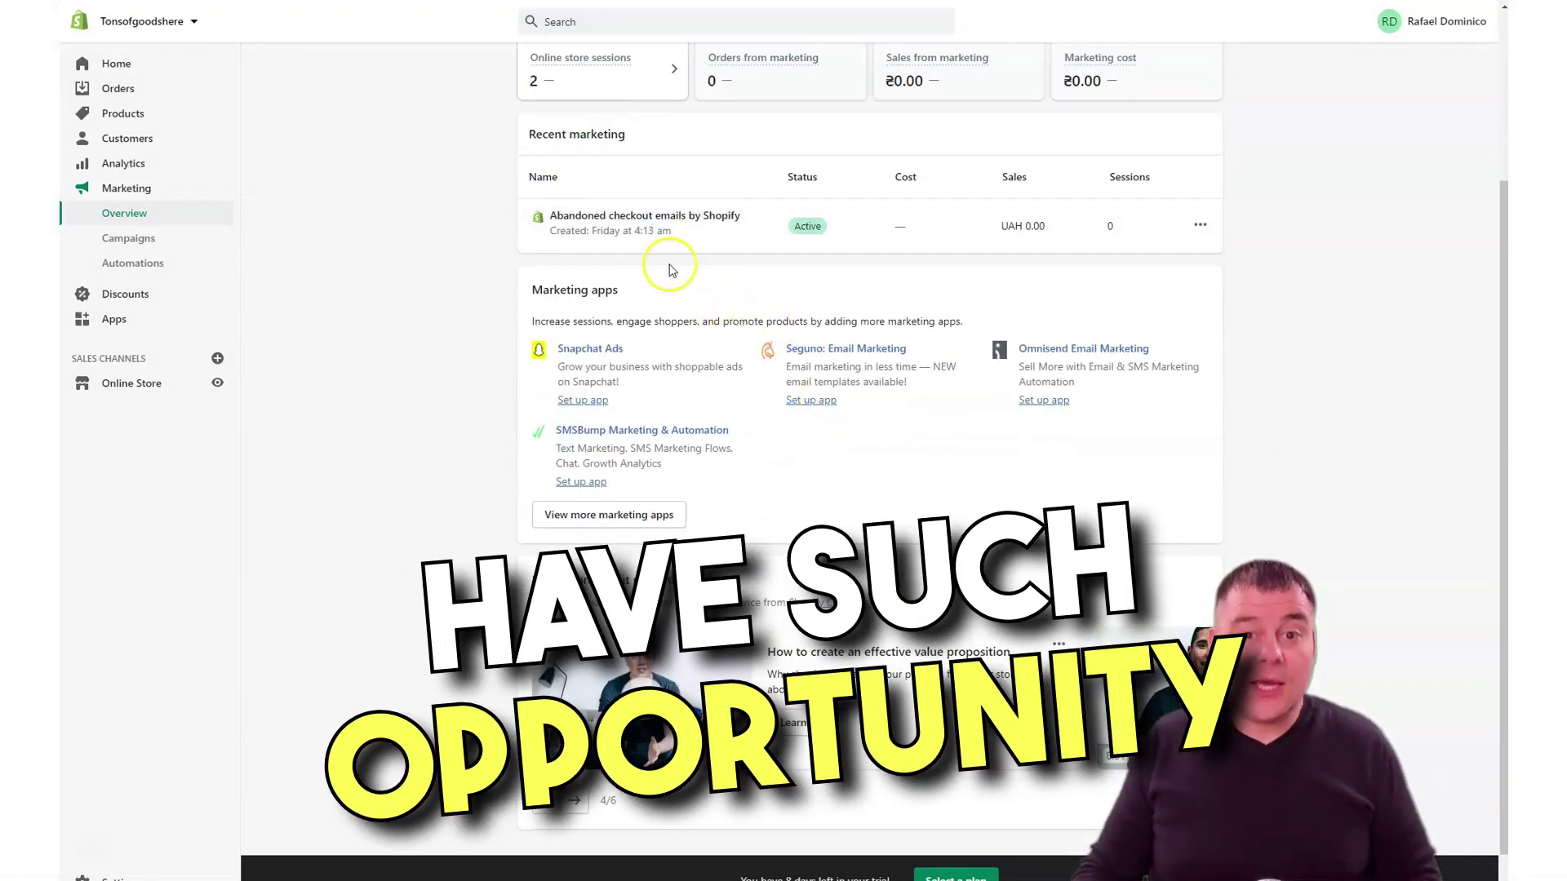
{"action": "scroll", "coordinate": [876, 308], "scroll_direction": "down", "scroll_amount": 1}
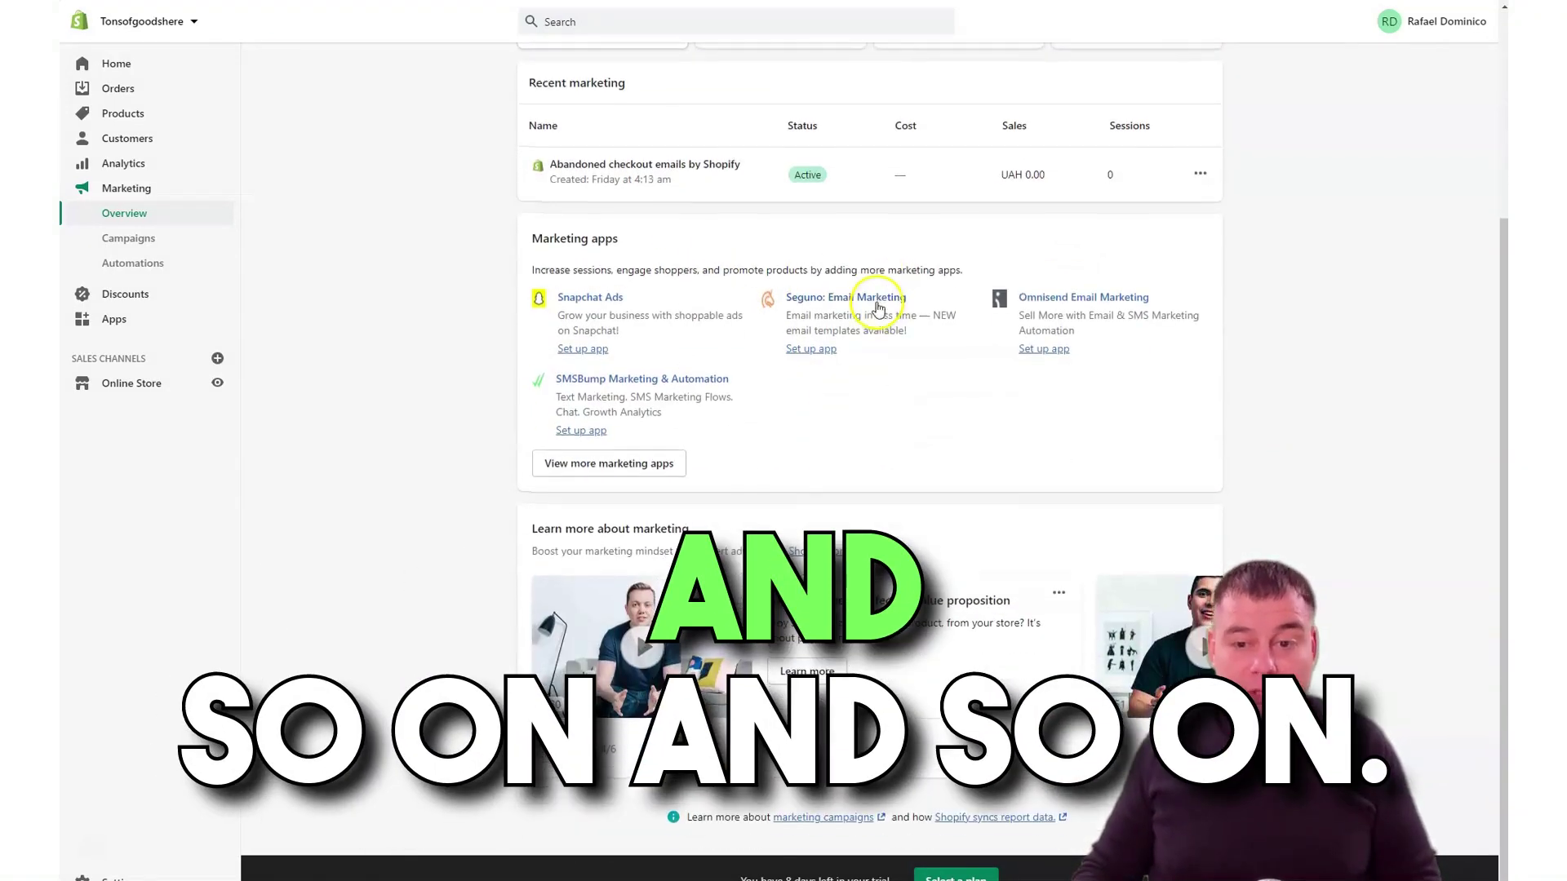
{"action": "scroll", "coordinate": [877, 308], "scroll_direction": "up", "scroll_amount": 3}
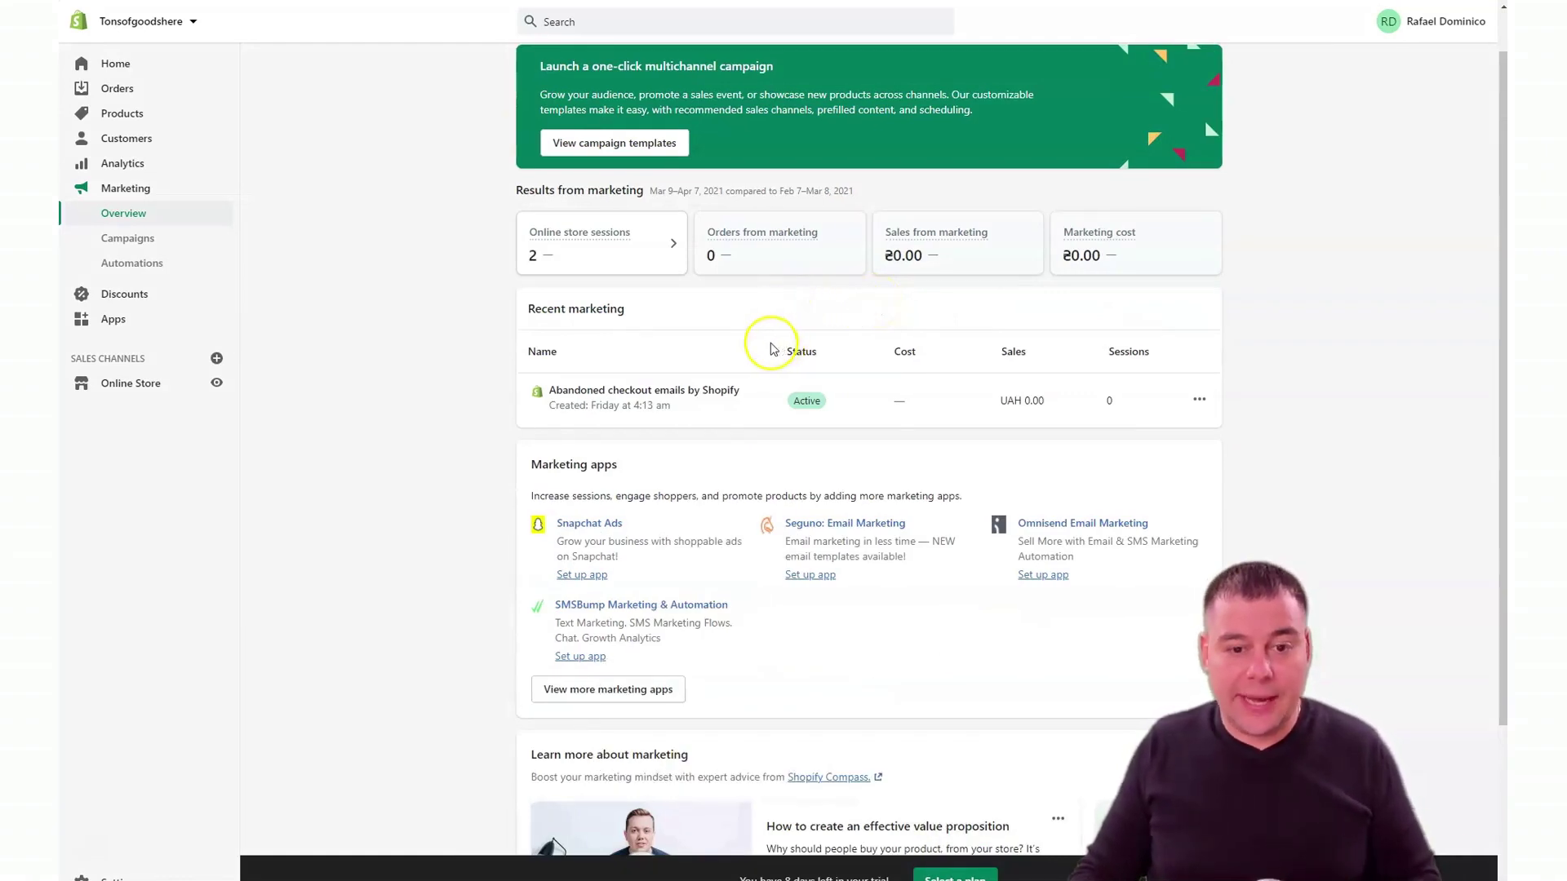
{"action": "scroll", "coordinate": [767, 338], "scroll_direction": "down", "scroll_amount": 2}
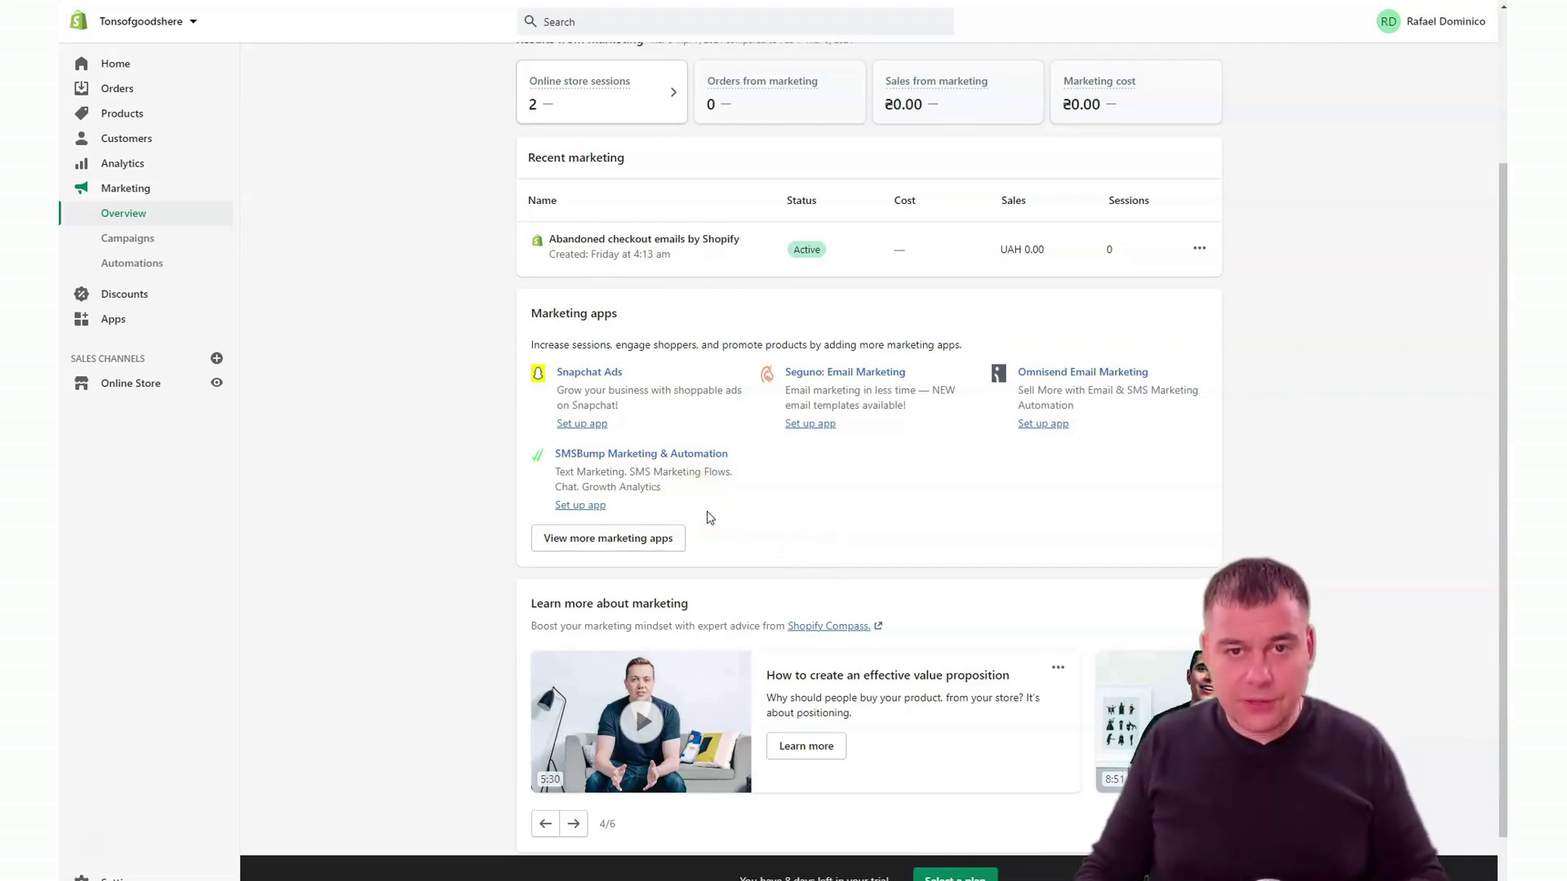
{"action": "left_click", "coordinate": [709, 517]}
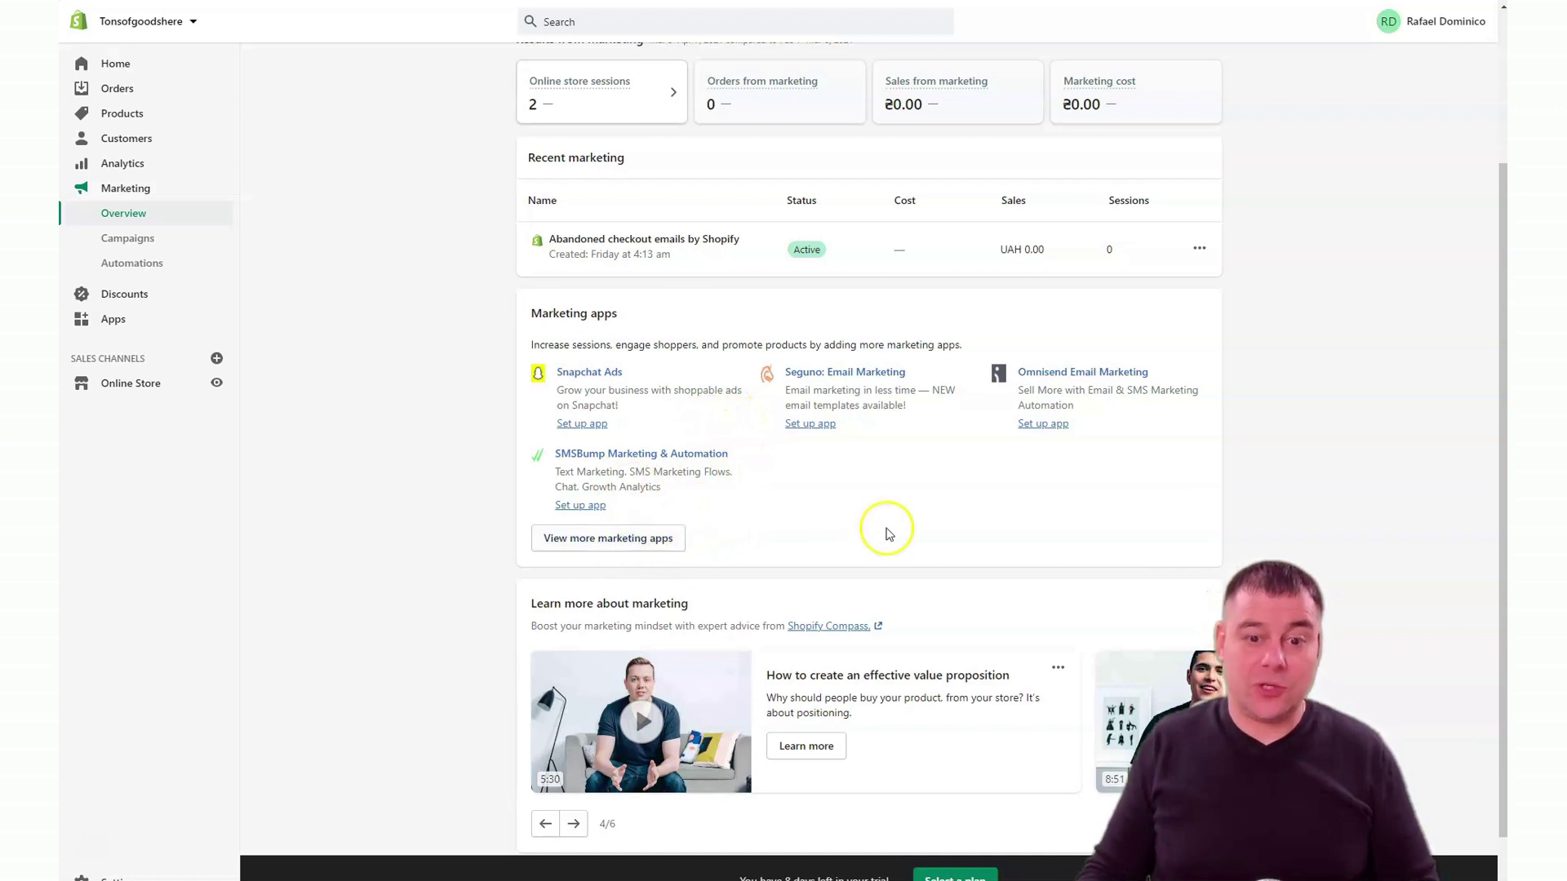
Step: Look at the Discounts area, then move on to the Apps page
{"action": "left_click", "coordinate": [116, 297]}
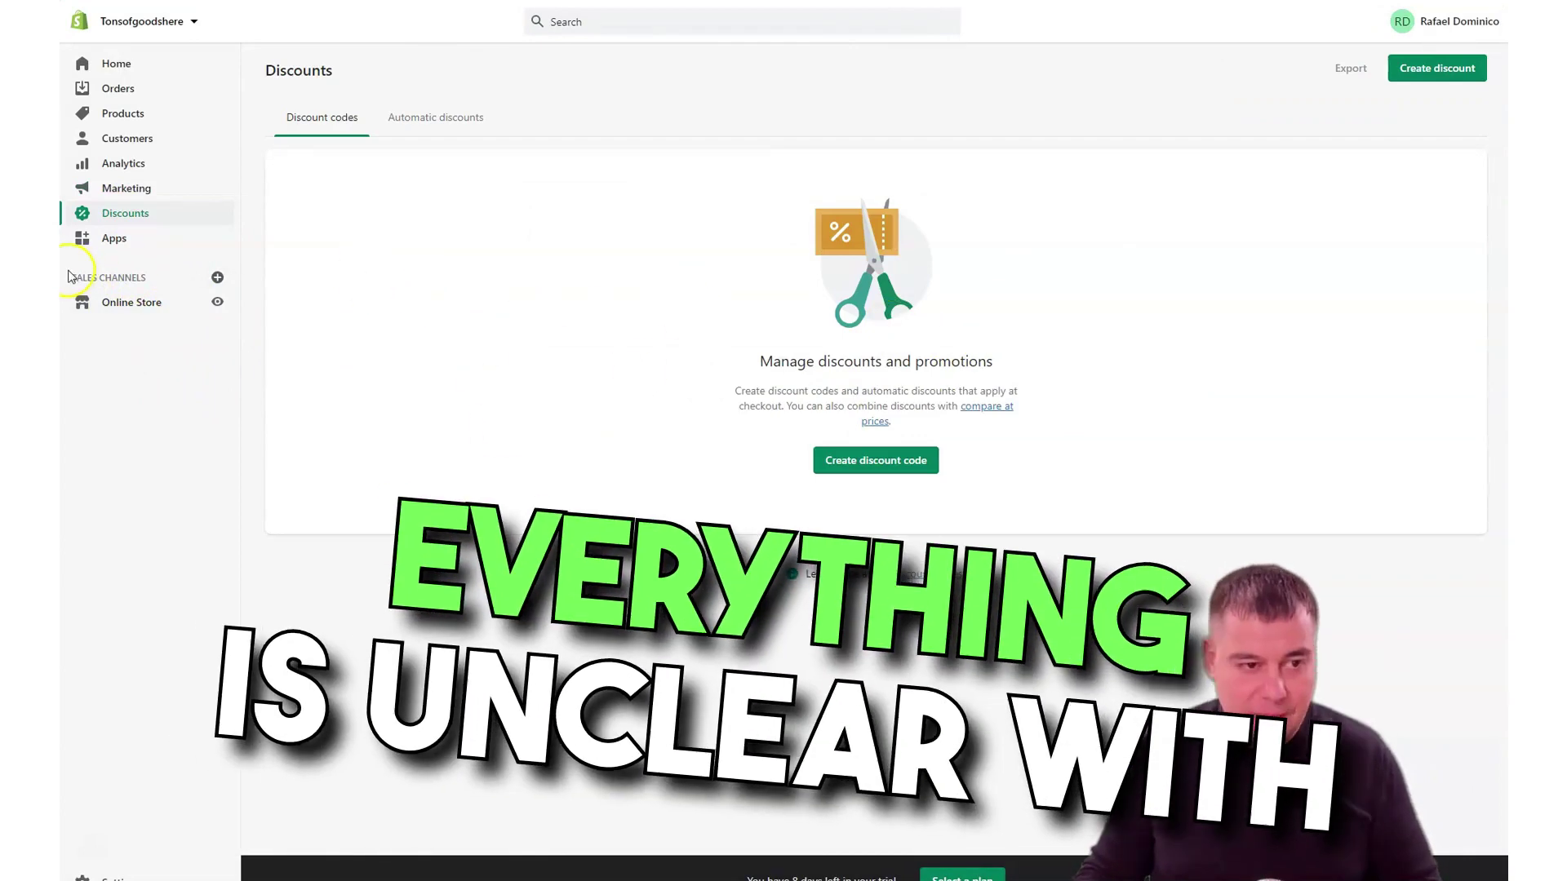
{"action": "left_click", "coordinate": [114, 241]}
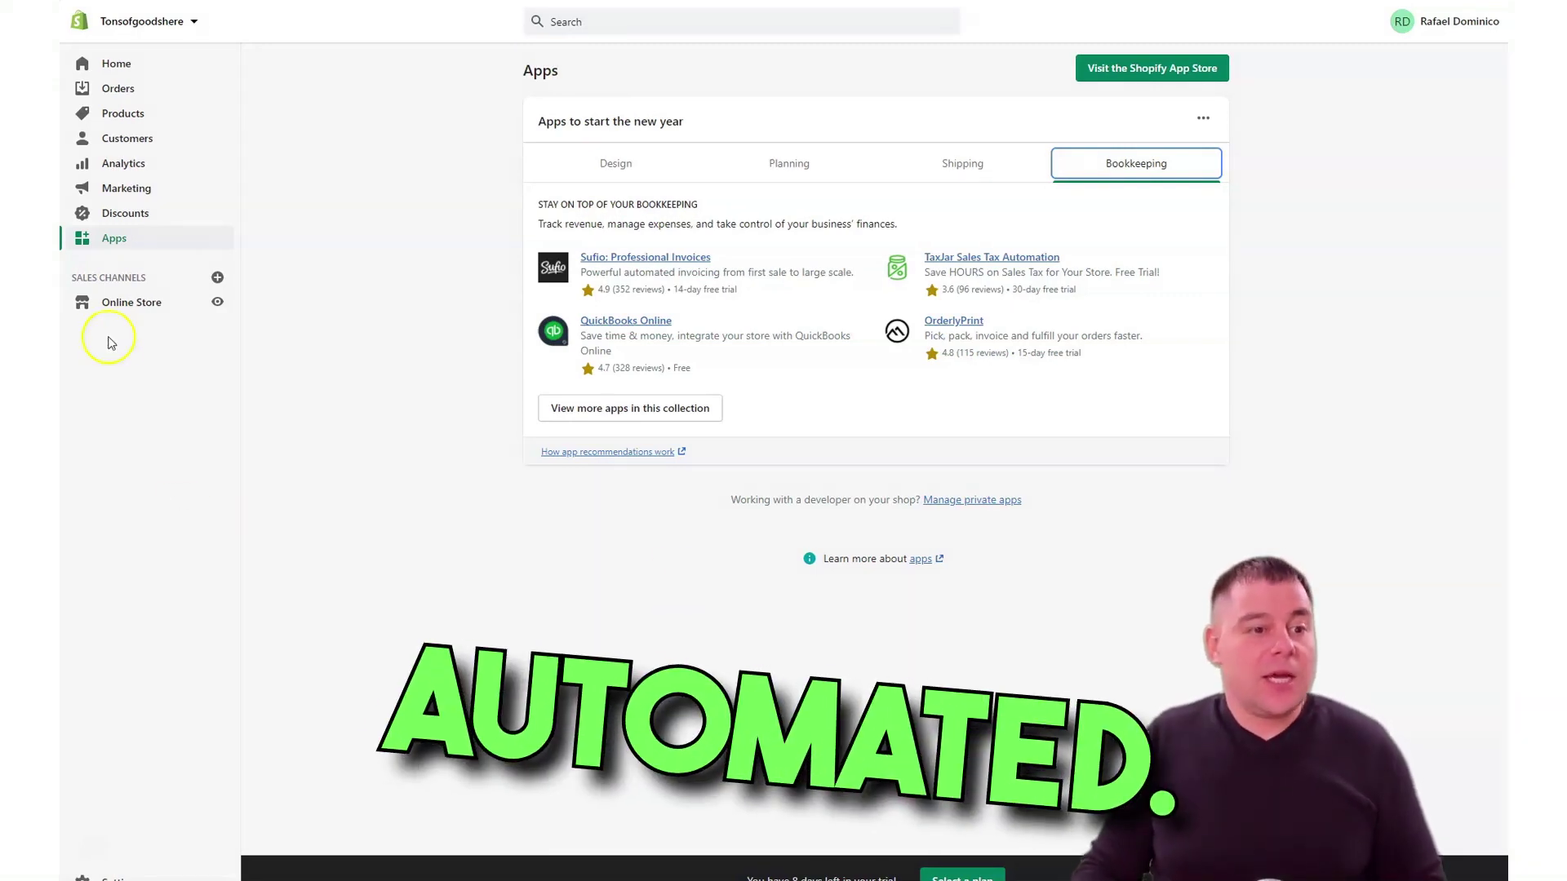
Step: Go from Online Store themes via Disable password to the top of Preferences
{"action": "left_click", "coordinate": [119, 304]}
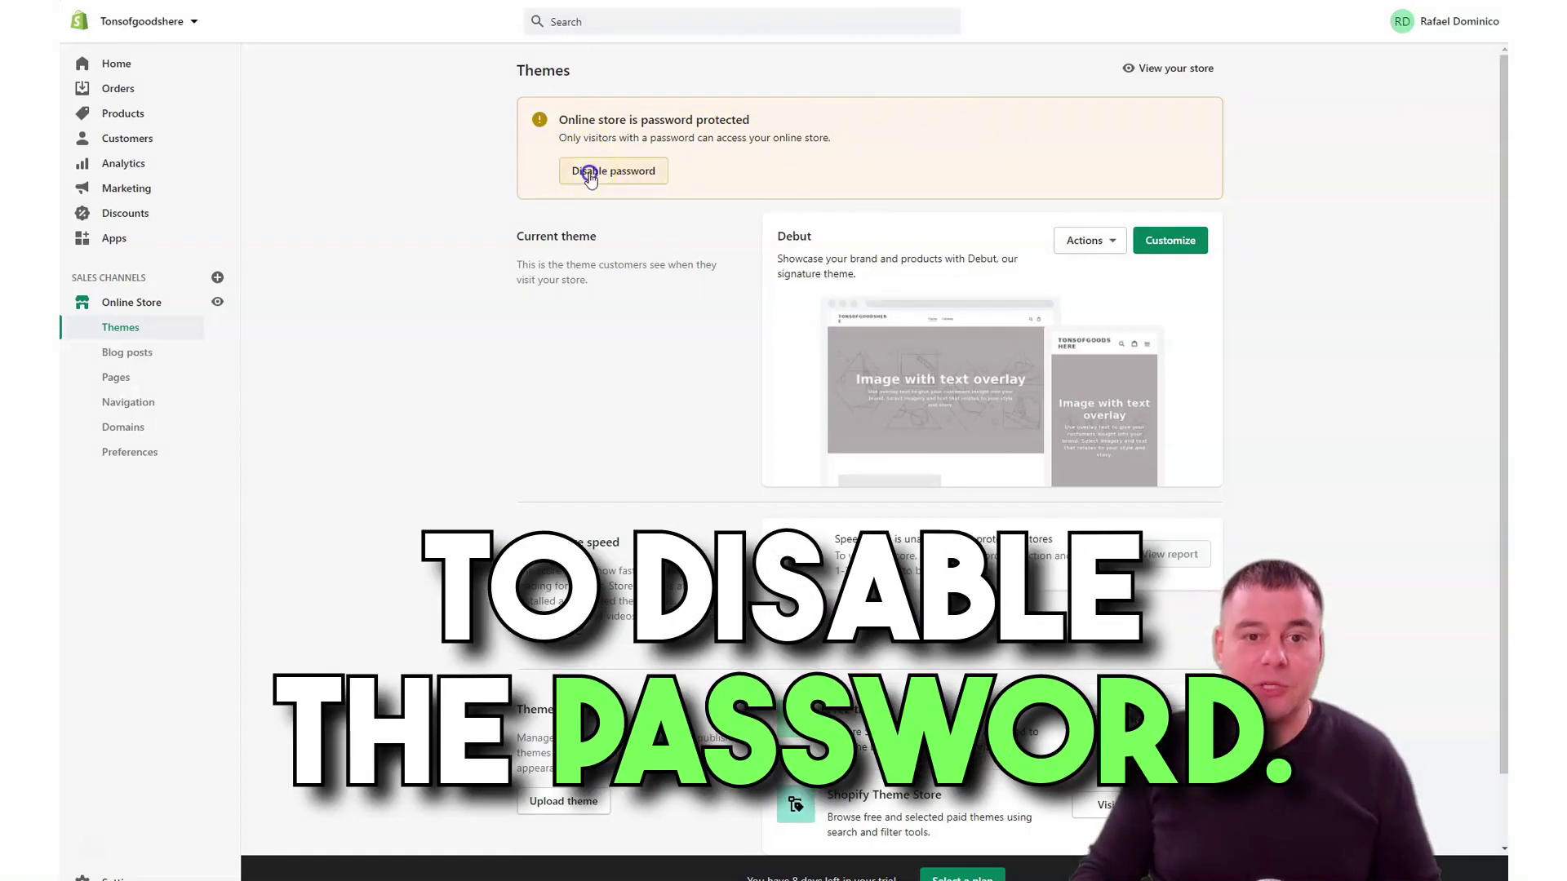
{"action": "left_click", "coordinate": [590, 167]}
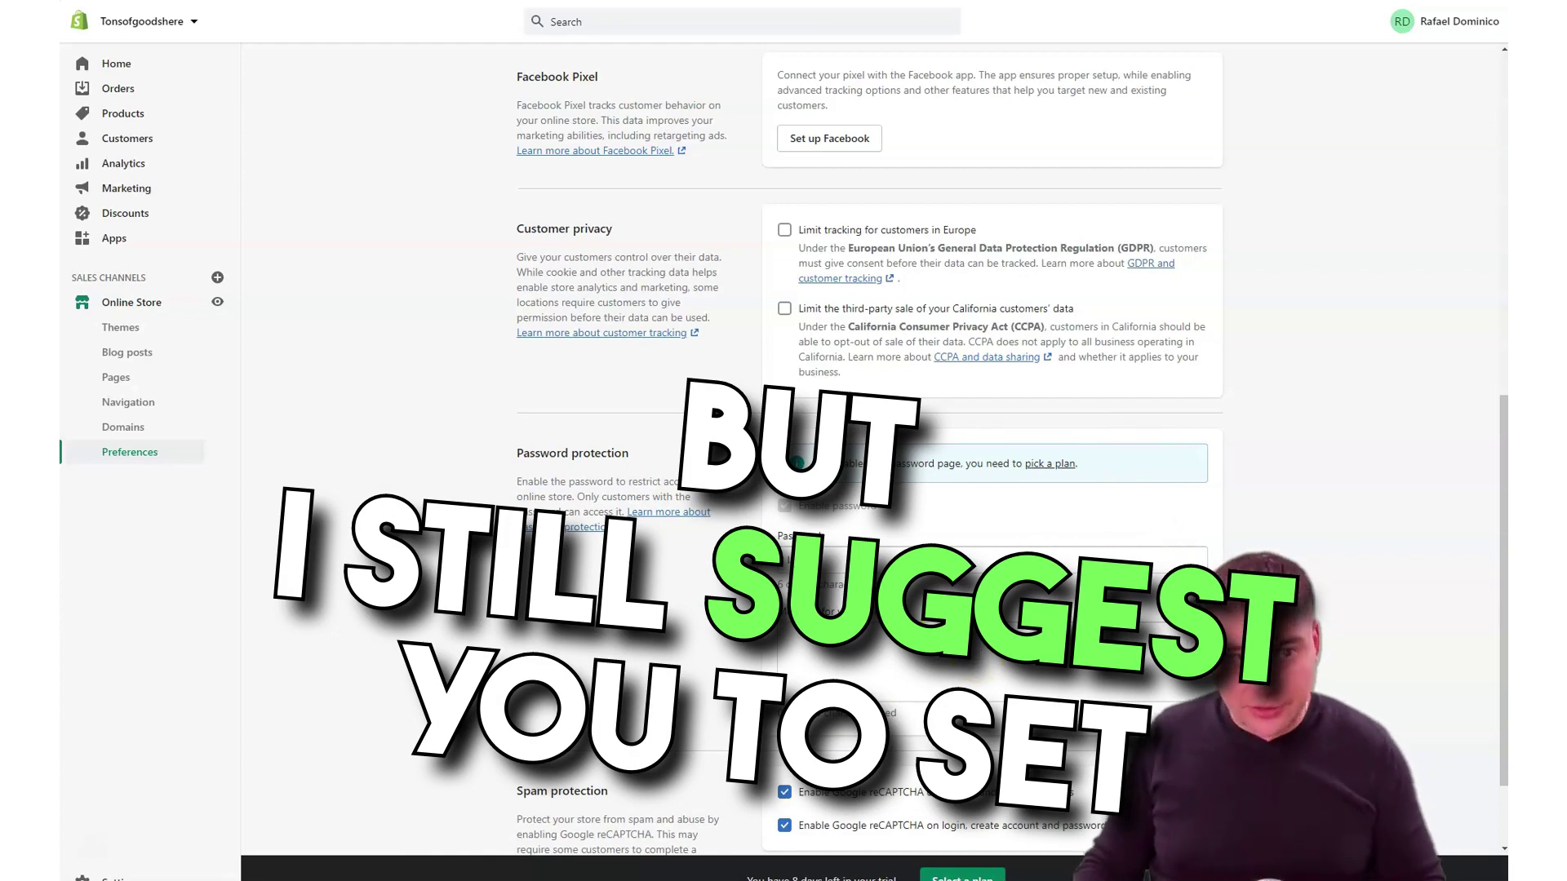
{"action": "scroll", "coordinate": [1053, 539], "scroll_direction": "up", "scroll_amount": 9}
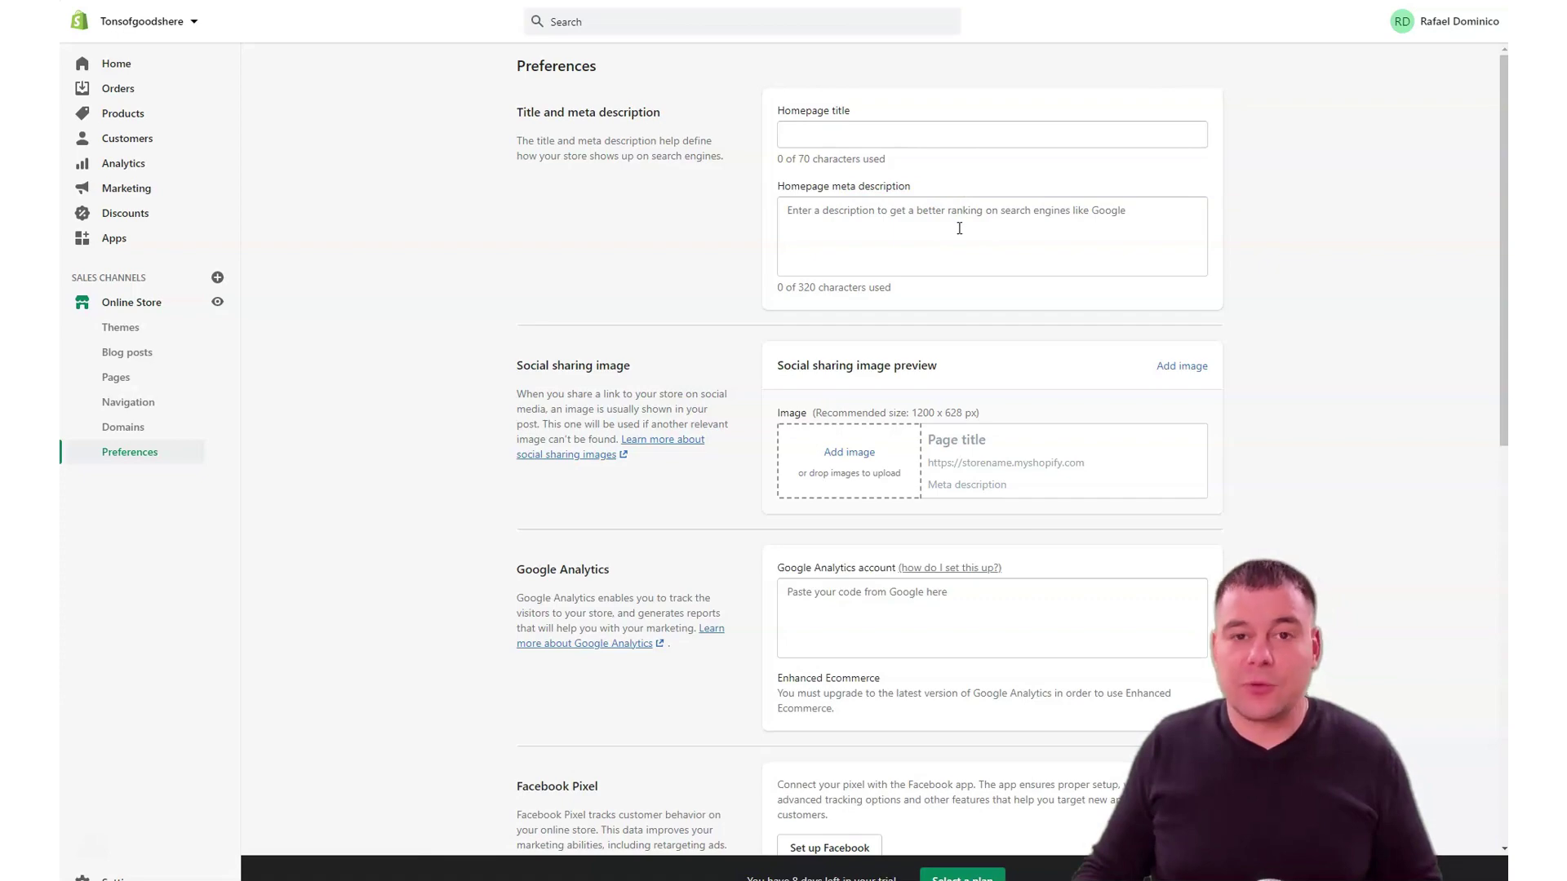
Step: Focus the homepage meta description field, then scroll down to password and reCAPTCHA settings
{"action": "left_click", "coordinate": [983, 236]}
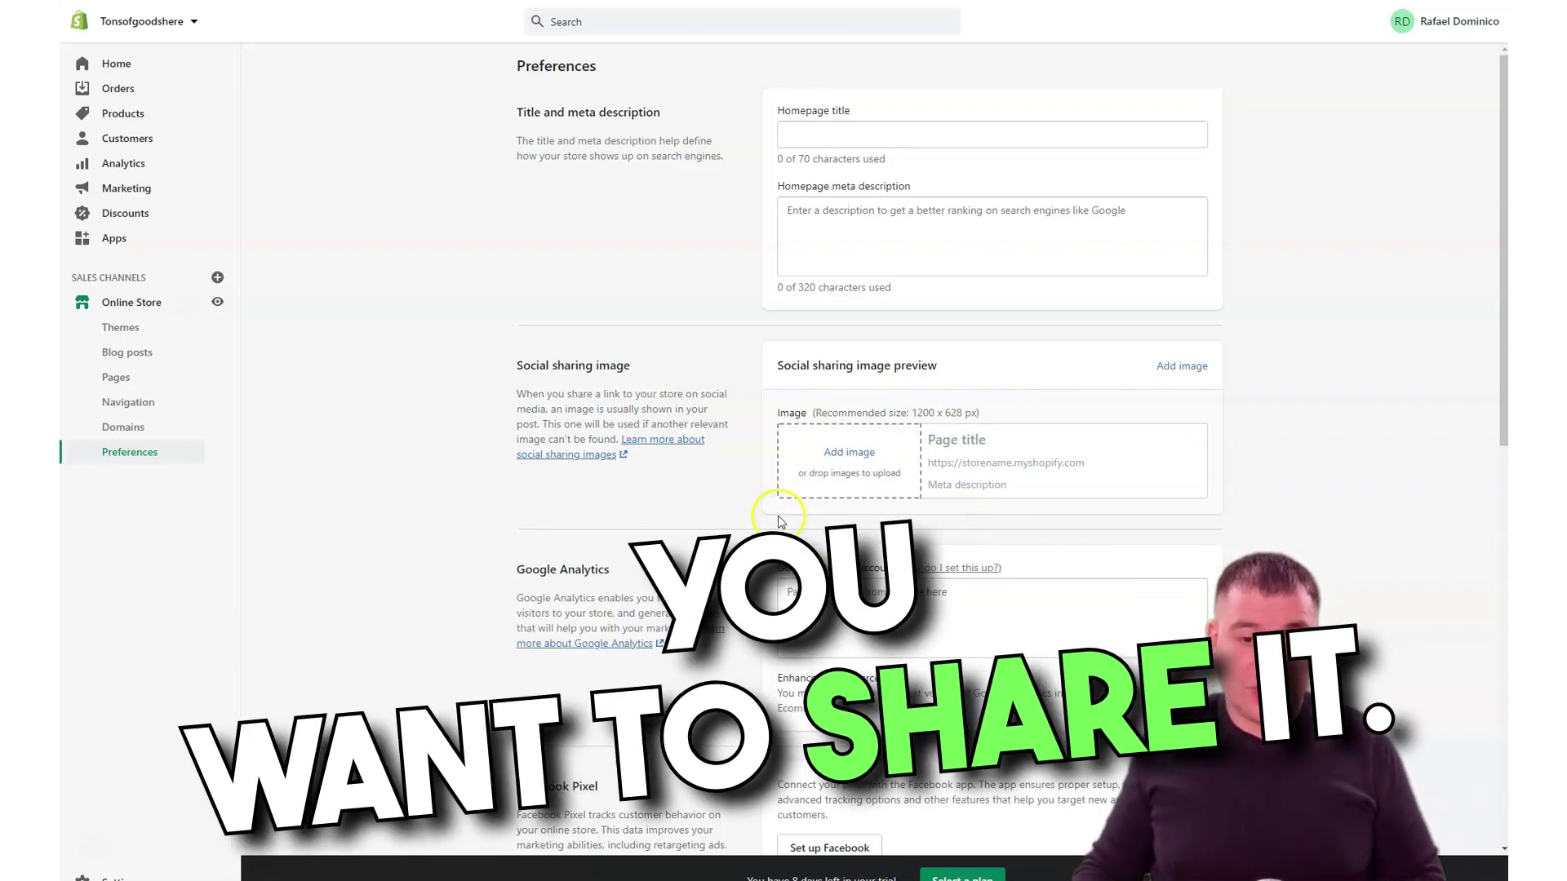
{"action": "scroll", "coordinate": [596, 547], "scroll_direction": "down", "scroll_amount": 3}
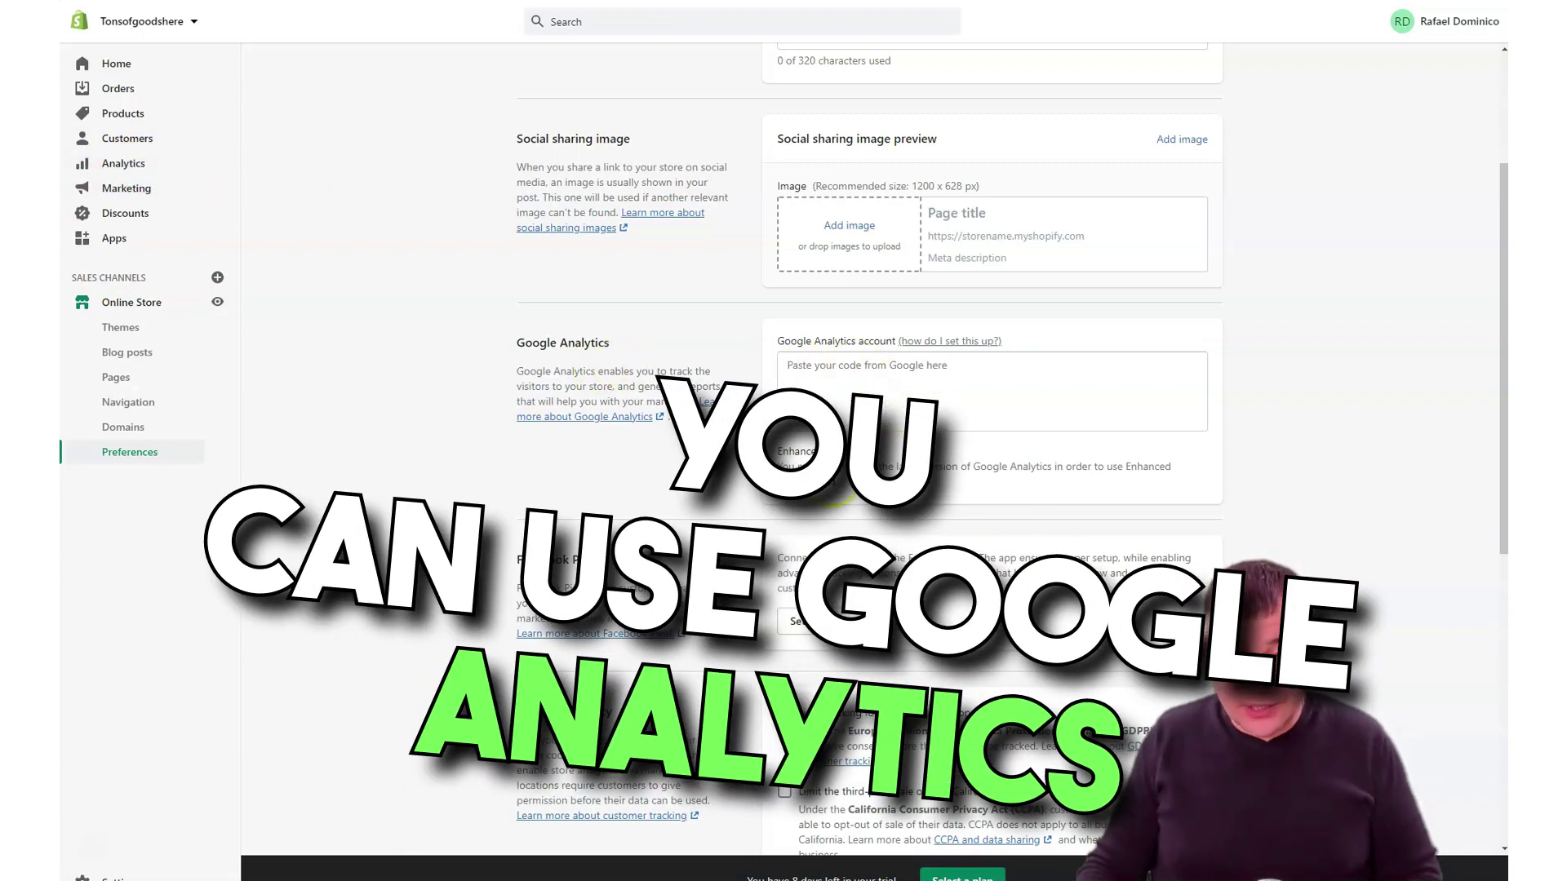
{"action": "scroll", "coordinate": [619, 444], "scroll_direction": "down", "scroll_amount": 3}
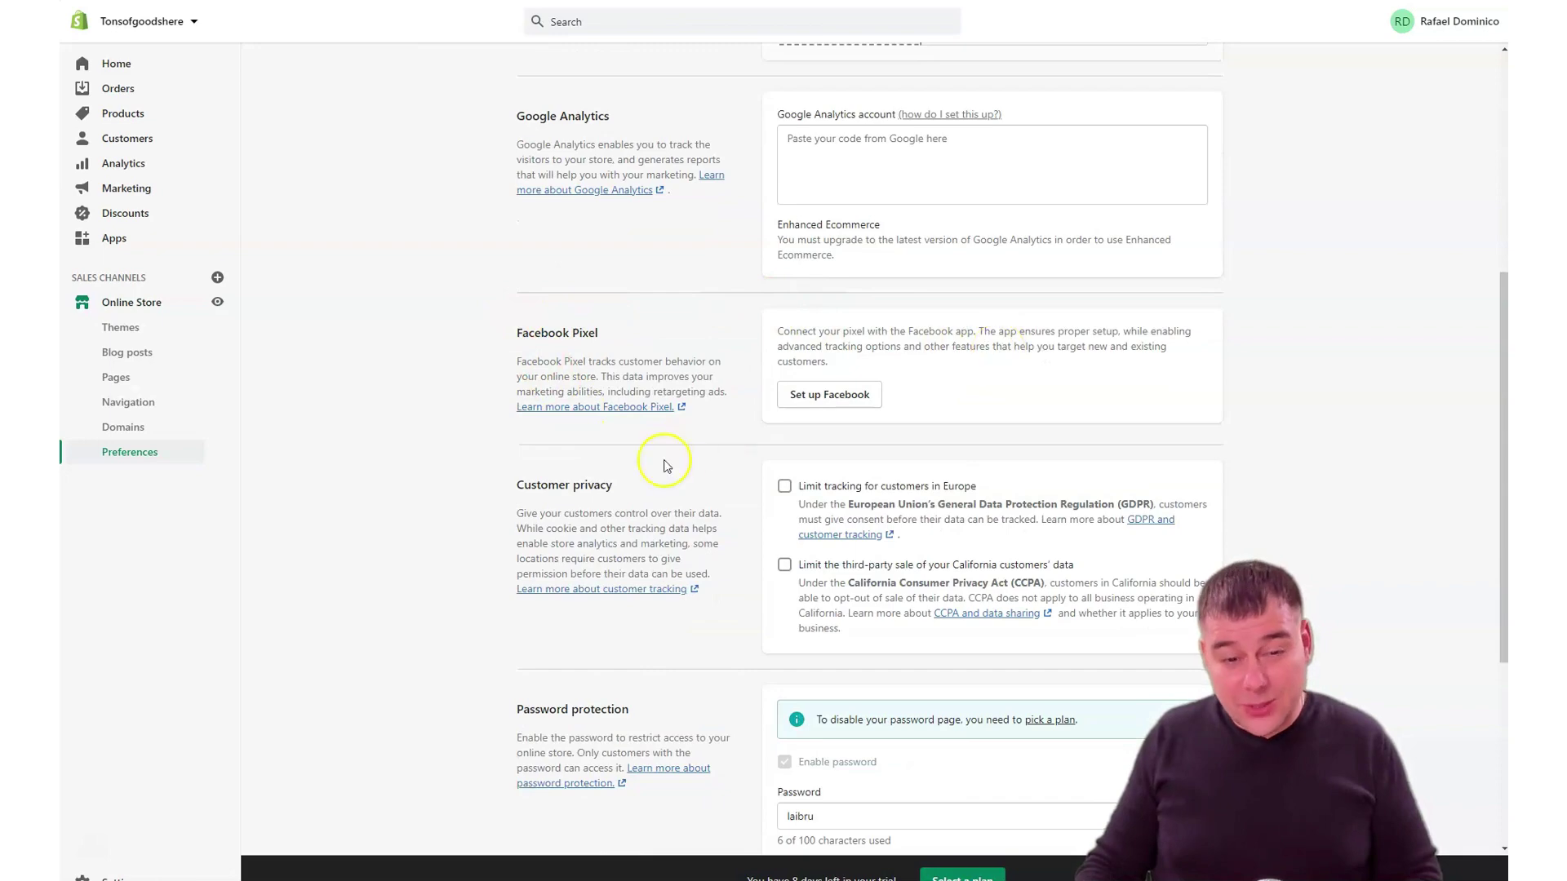
{"action": "scroll", "coordinate": [665, 465], "scroll_direction": "down", "scroll_amount": 3}
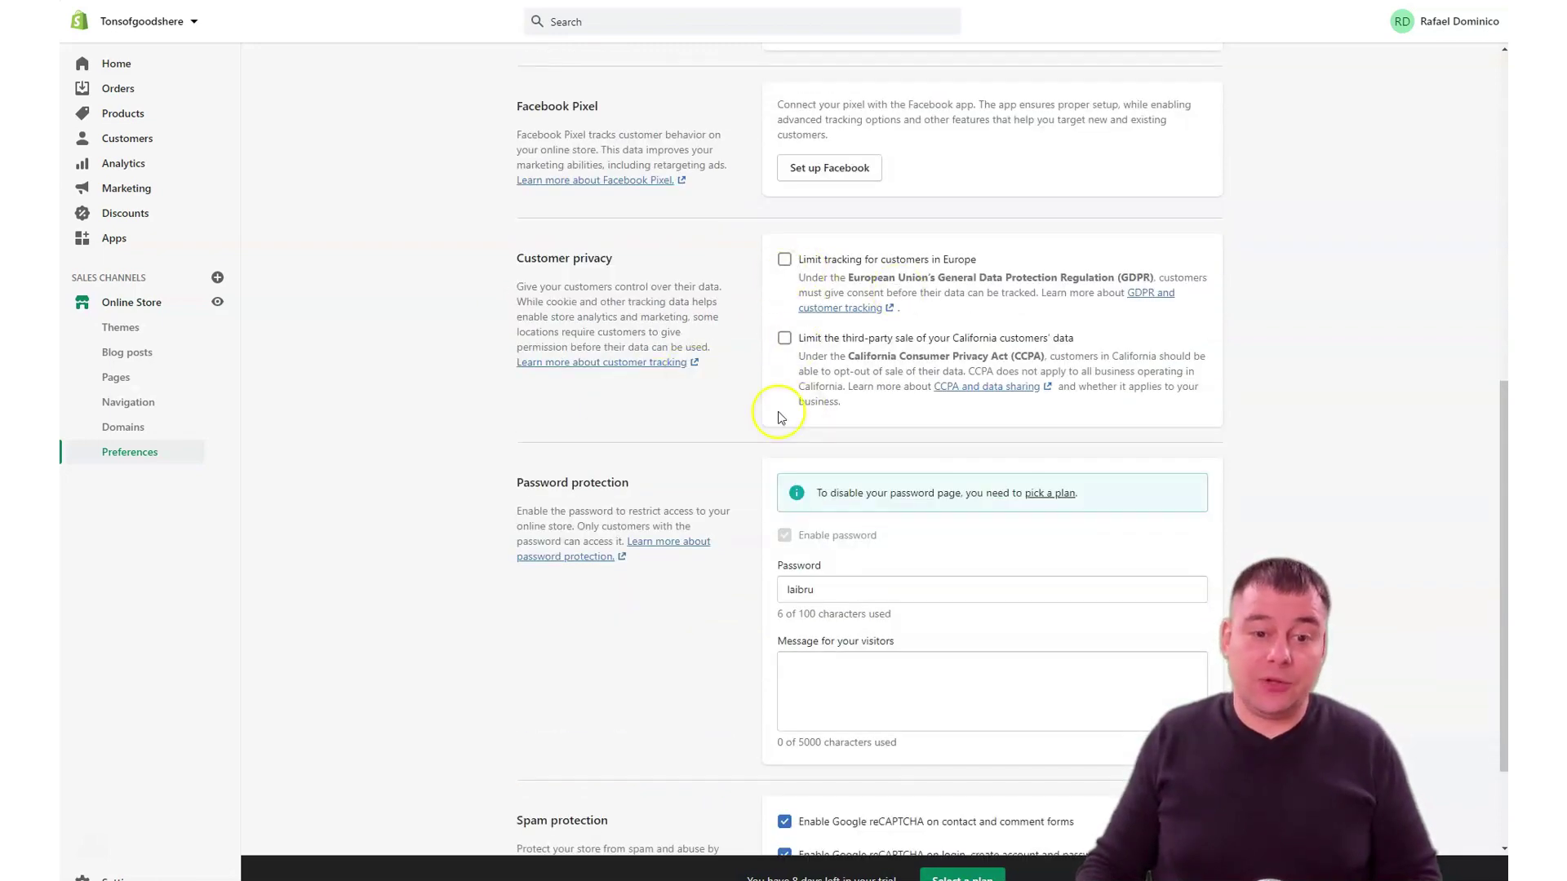
{"action": "scroll", "coordinate": [735, 441], "scroll_direction": "down", "scroll_amount": 2}
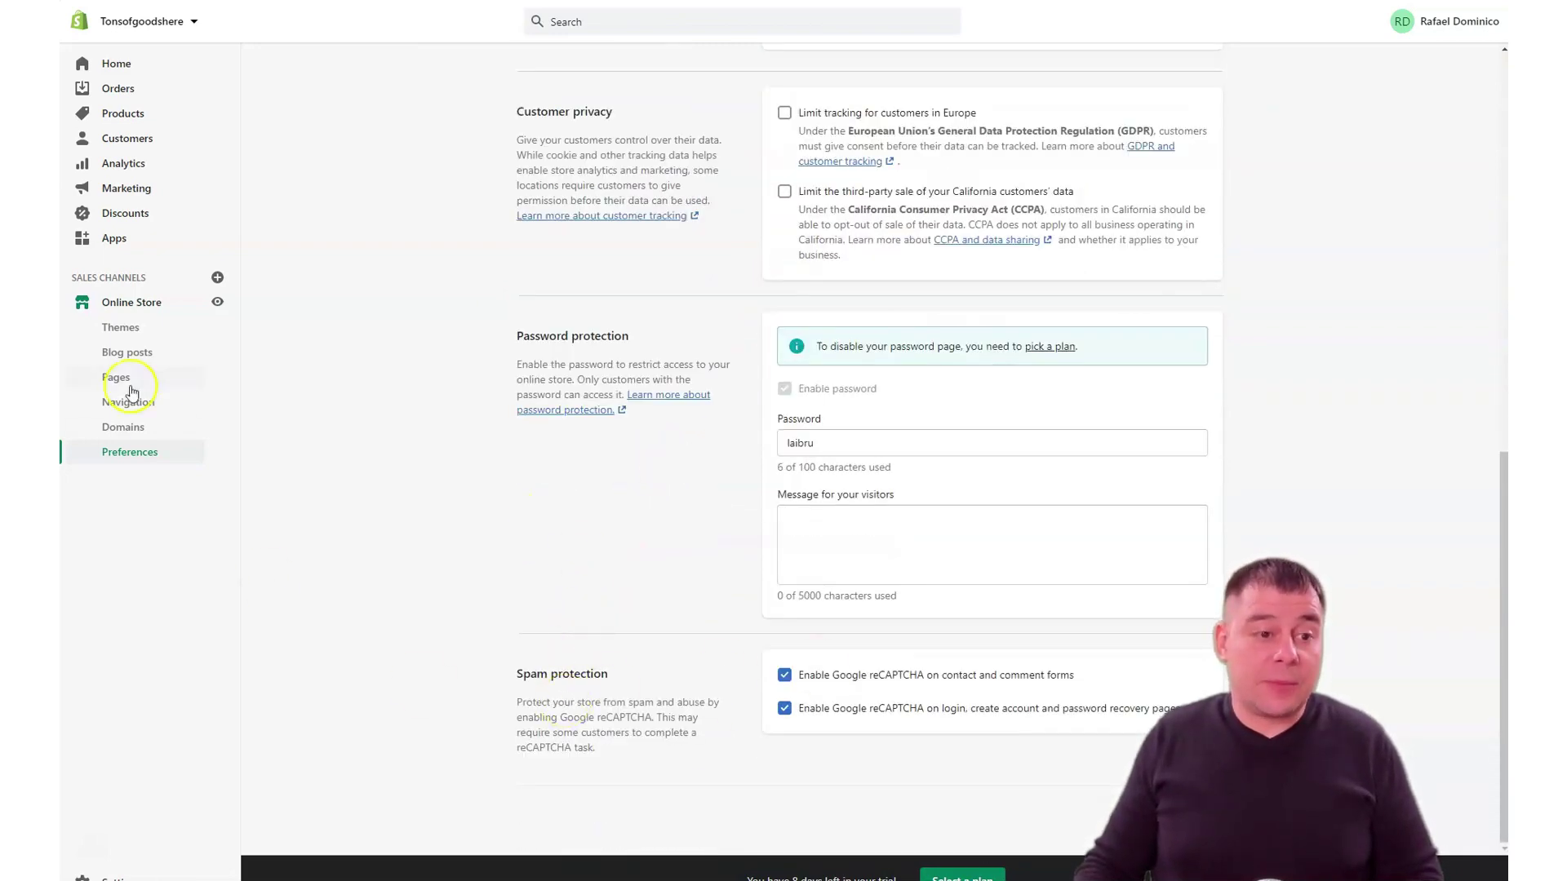
Step: Visit Domains, Navigation, Pages and Blog posts, then return to Themes showing Debut
{"action": "left_click", "coordinate": [127, 429]}
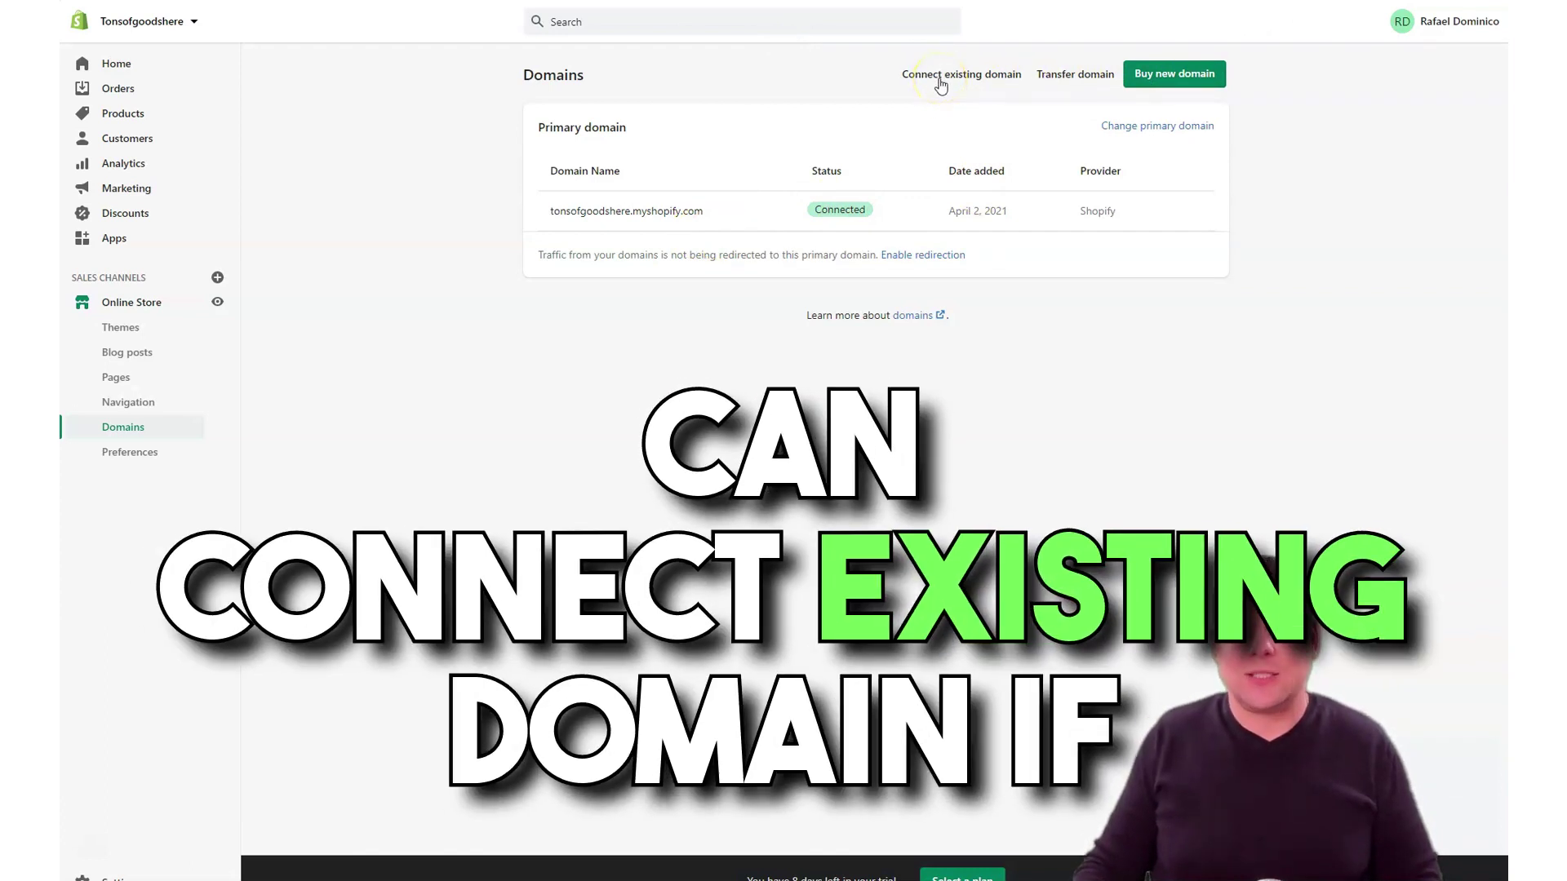
{"action": "left_click", "coordinate": [110, 404]}
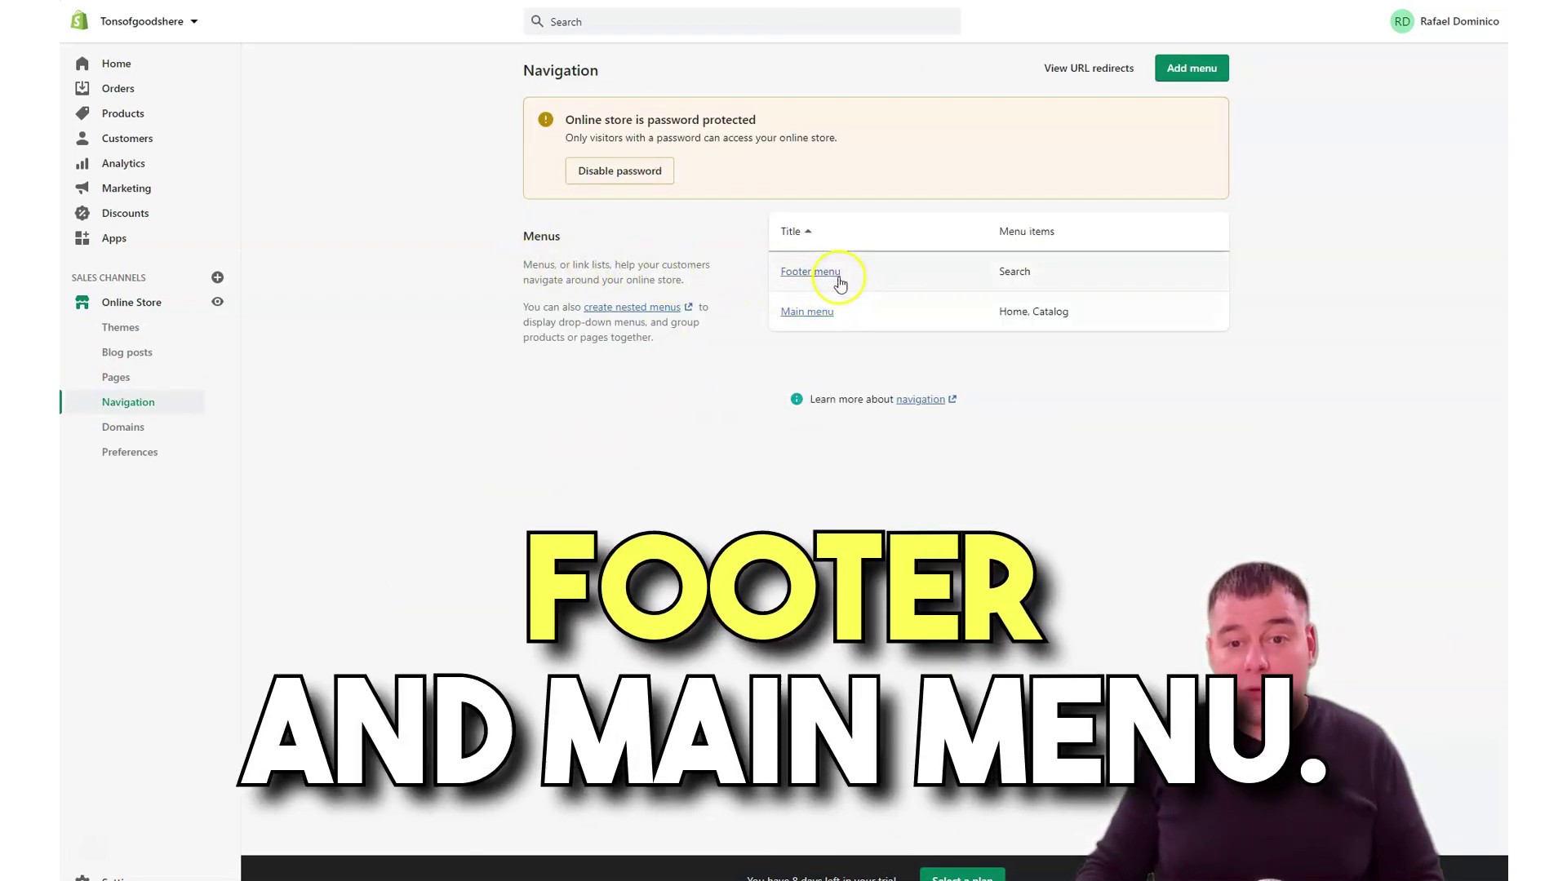
{"action": "left_click", "coordinate": [115, 381]}
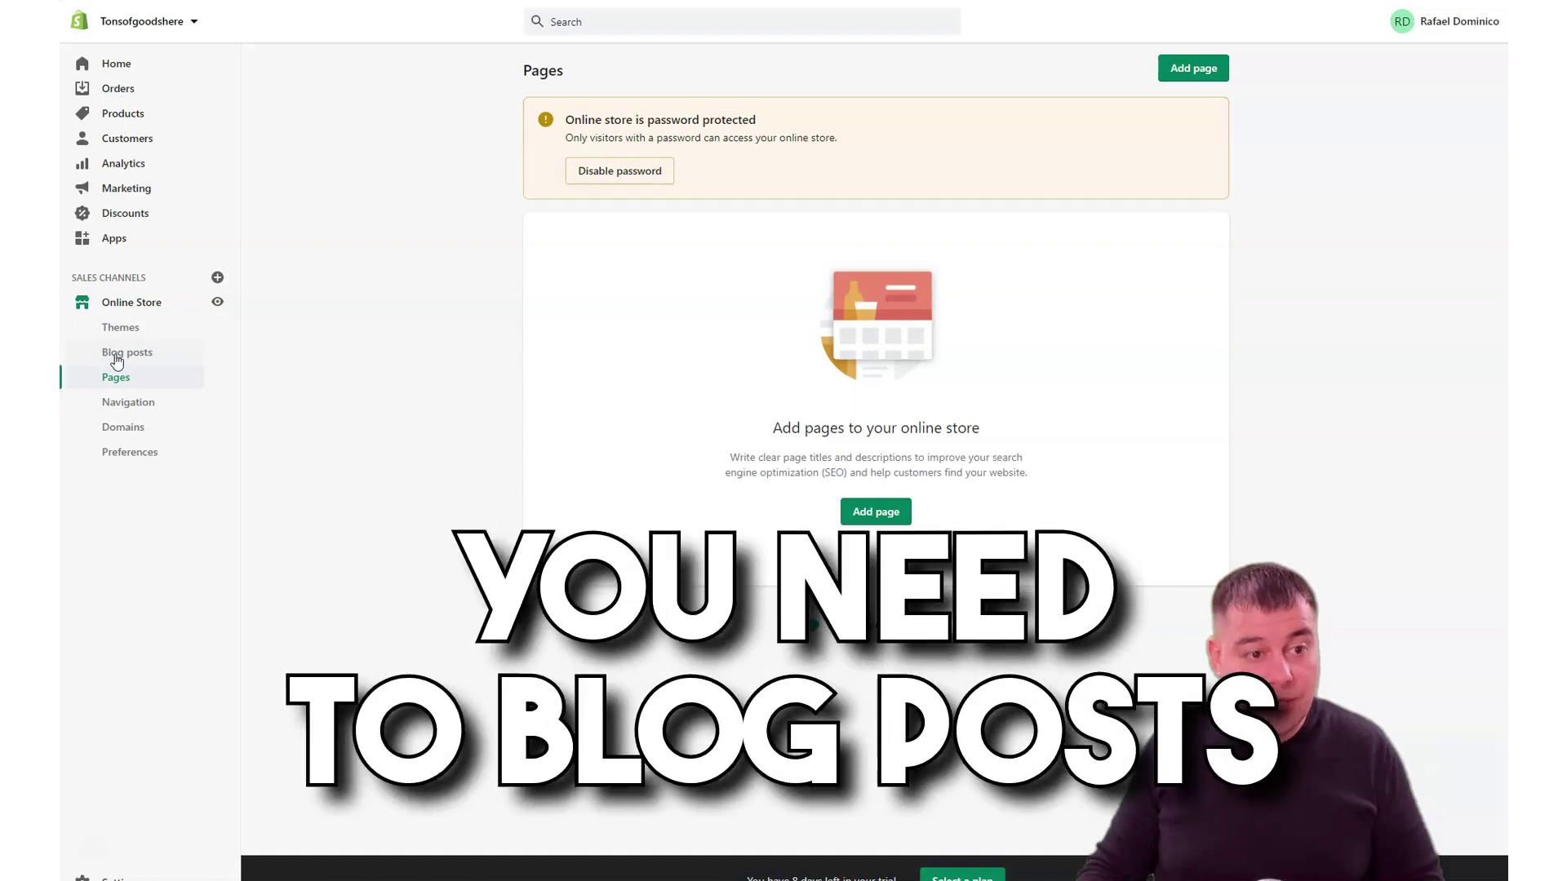
{"action": "left_click", "coordinate": [115, 357]}
{"action": "left_click", "coordinate": [122, 331]}
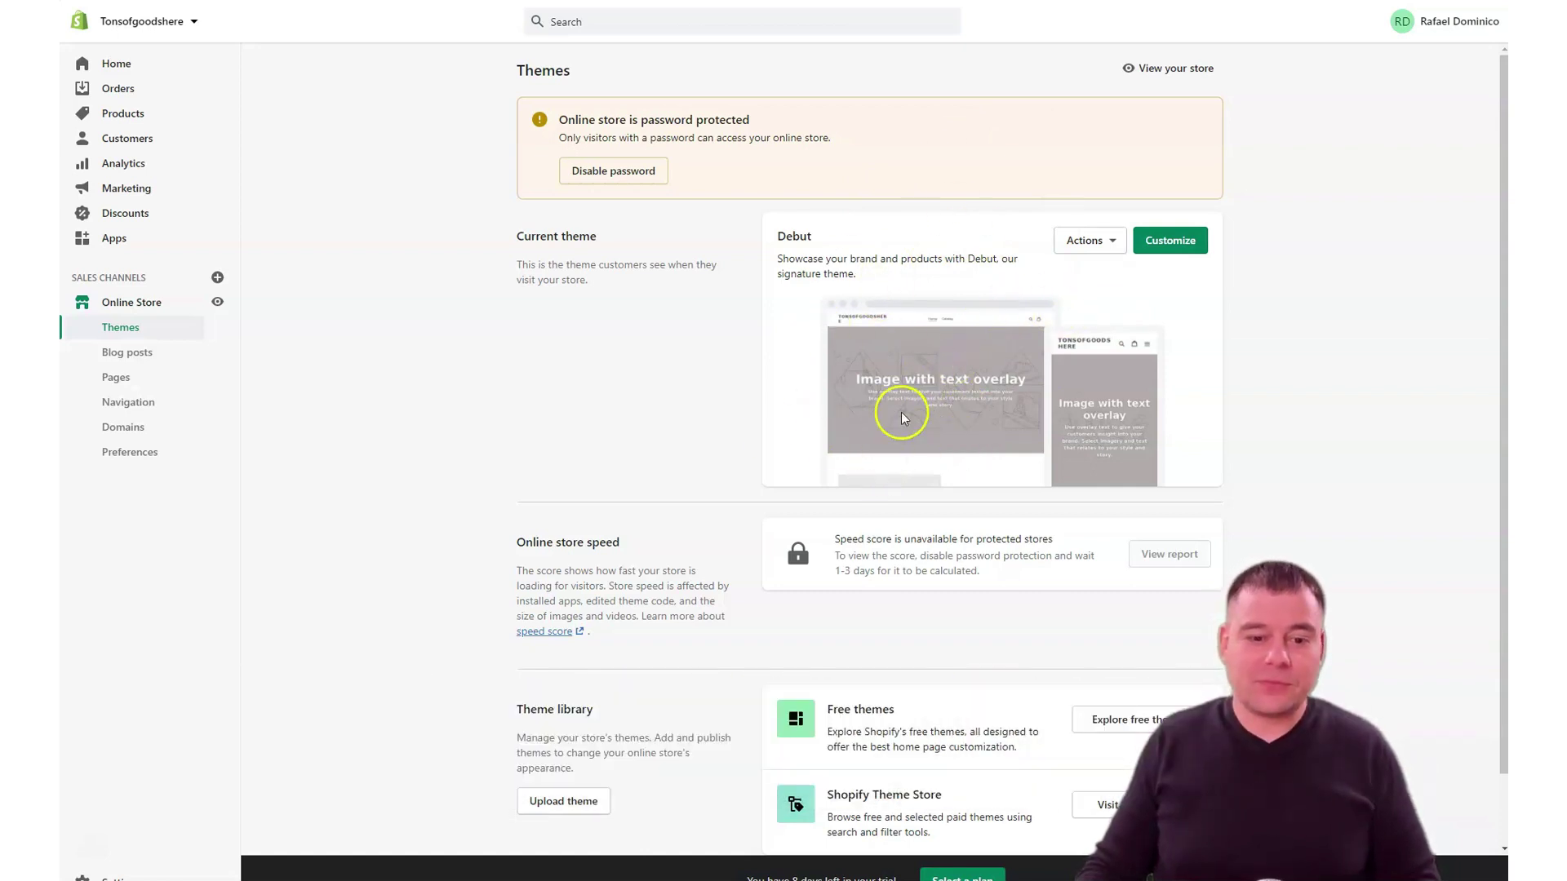
Step: Launch Customize on the current Debut theme to edit its Home page template
{"action": "scroll", "coordinate": [902, 490], "scroll_direction": "down", "scroll_amount": 1}
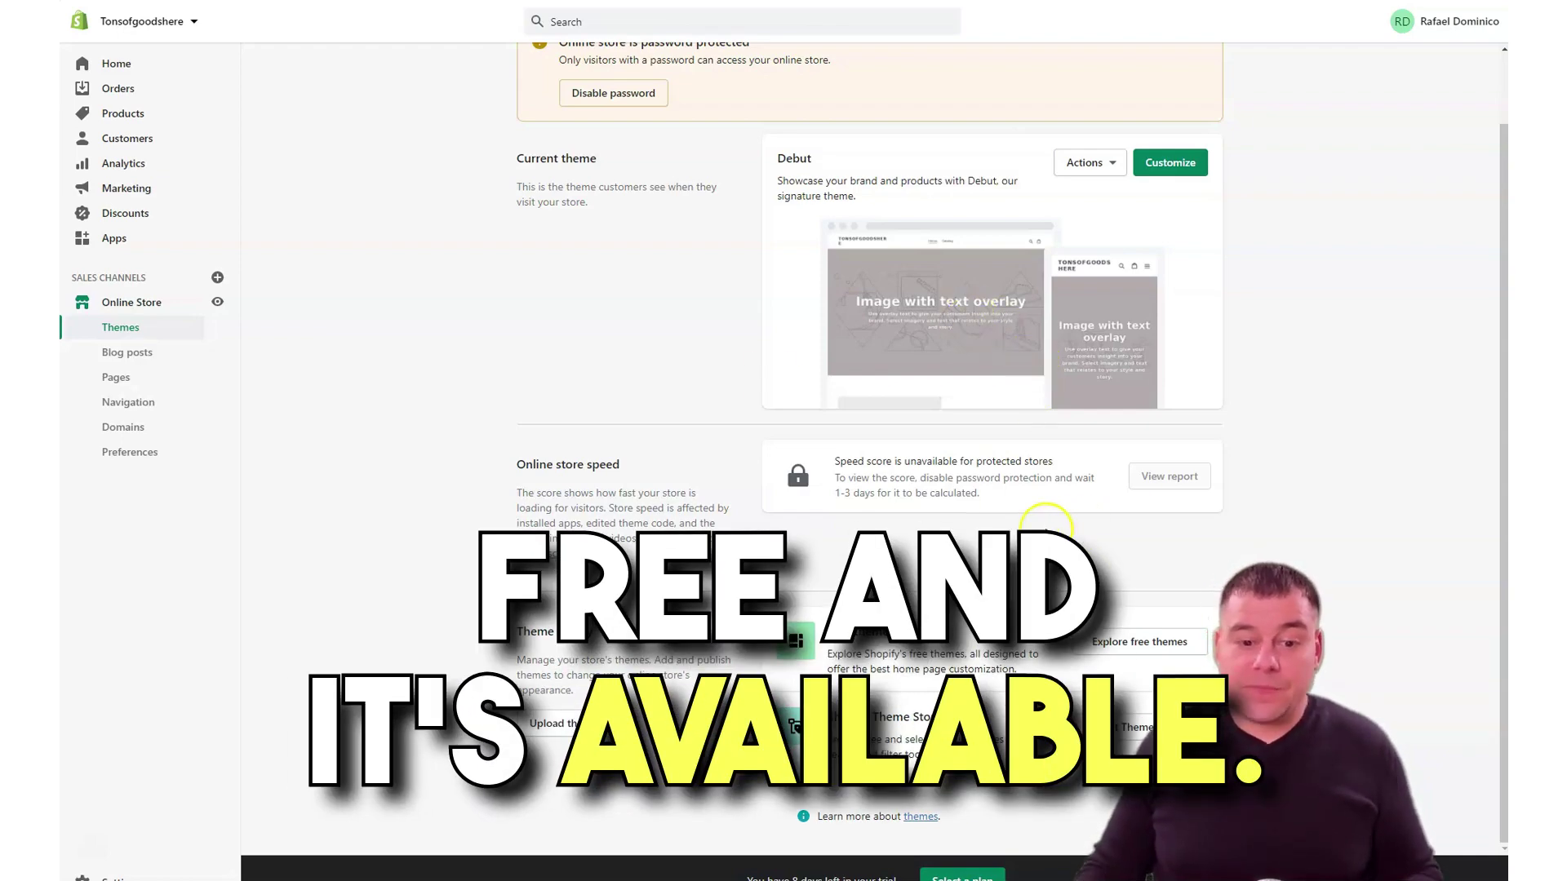
{"action": "left_click", "coordinate": [1172, 163]}
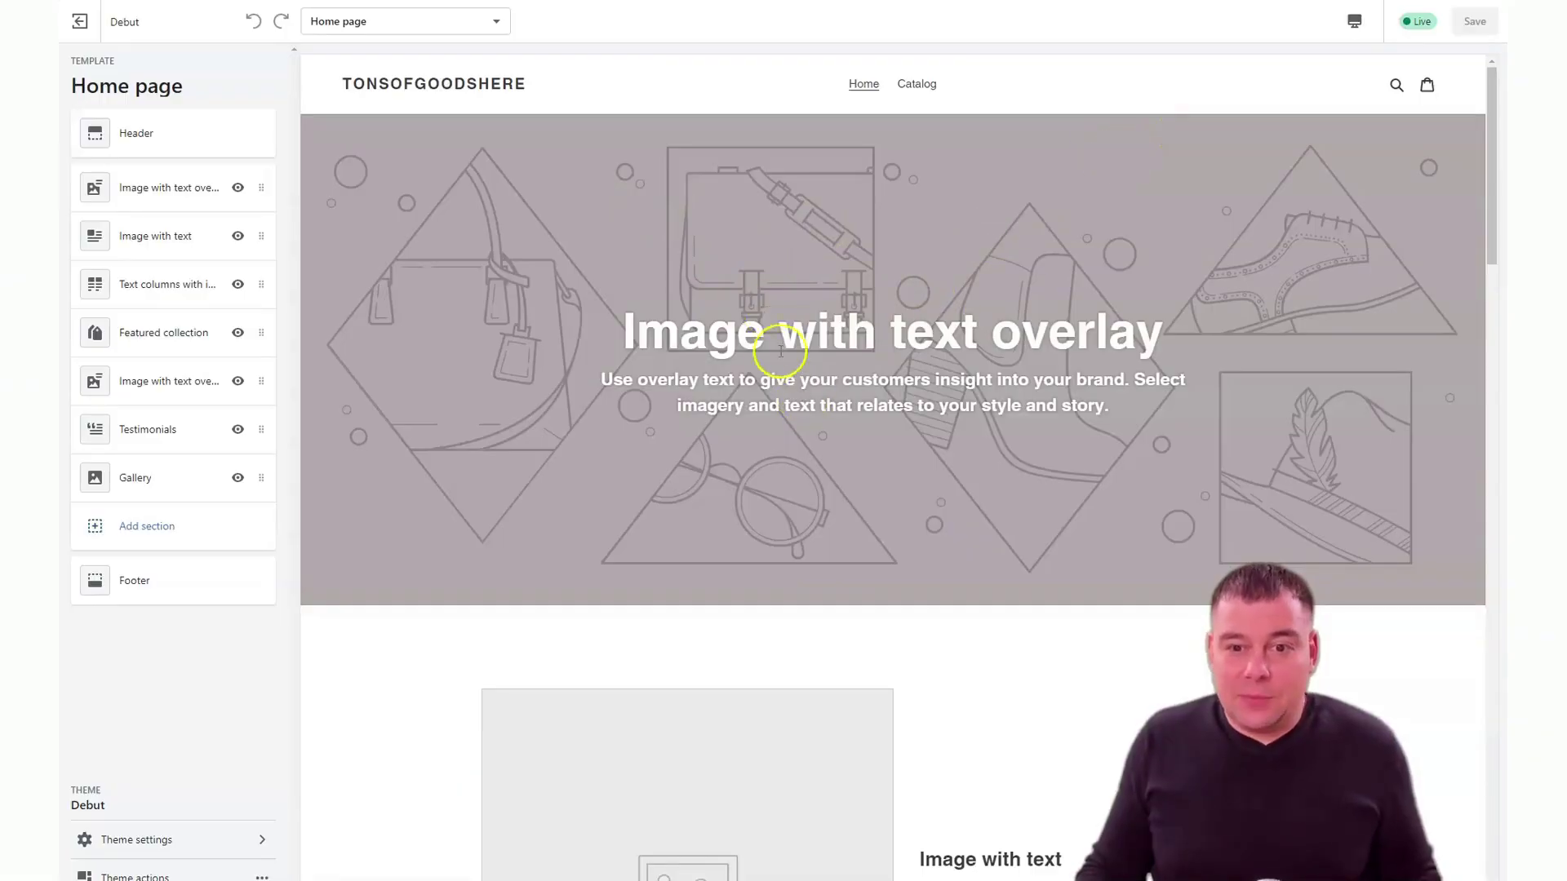
{"action": "left_click", "coordinate": [1018, 218]}
{"action": "left_click", "coordinate": [511, 290]}
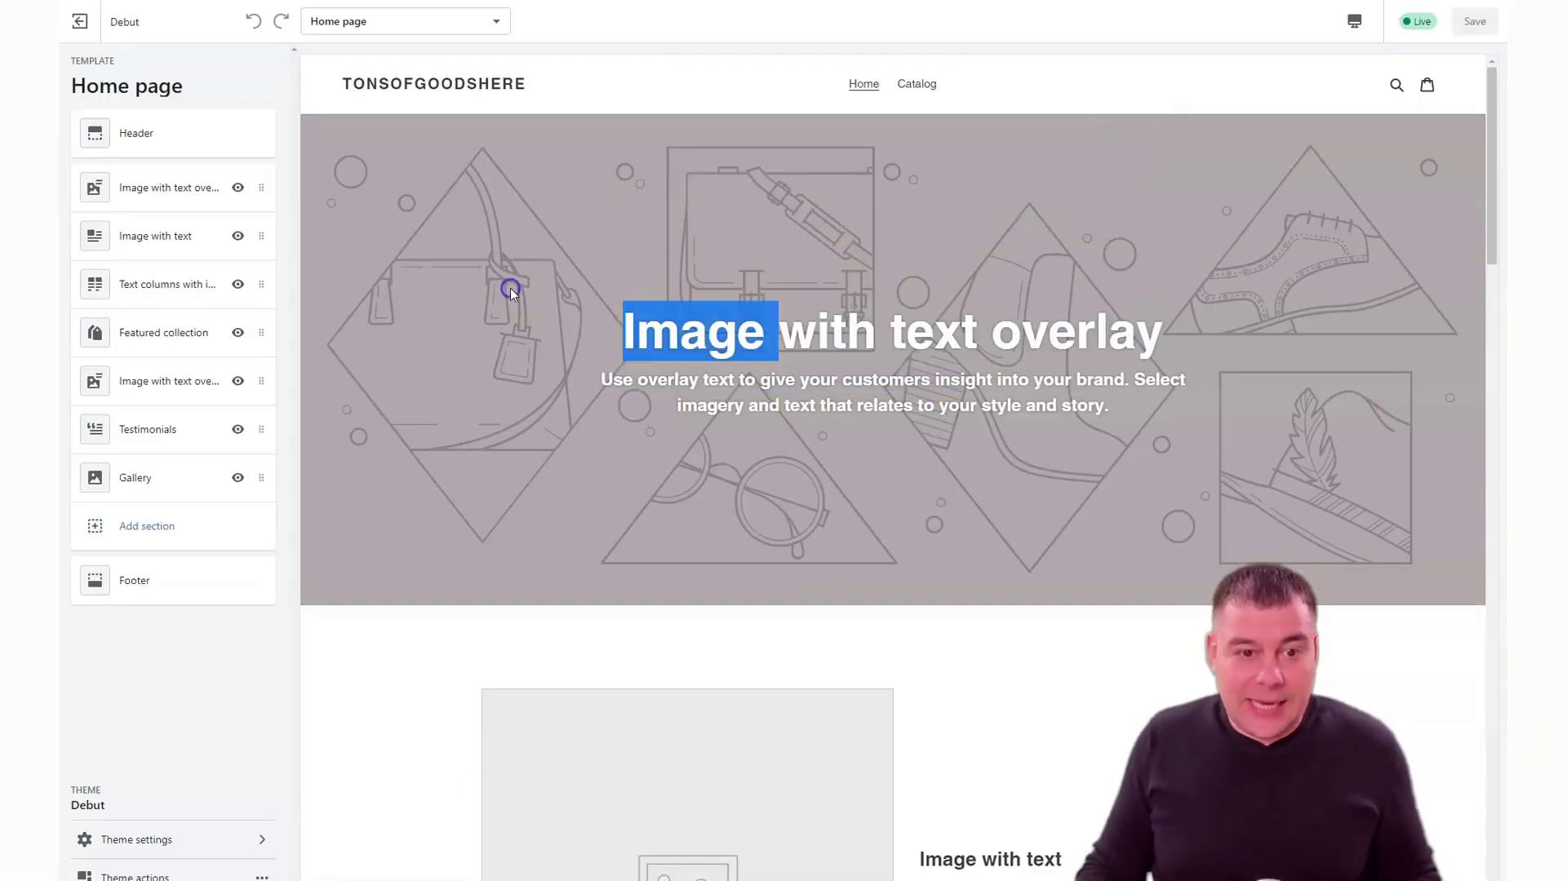
{"action": "left_click", "coordinate": [834, 404]}
{"action": "left_click", "coordinate": [1078, 479]}
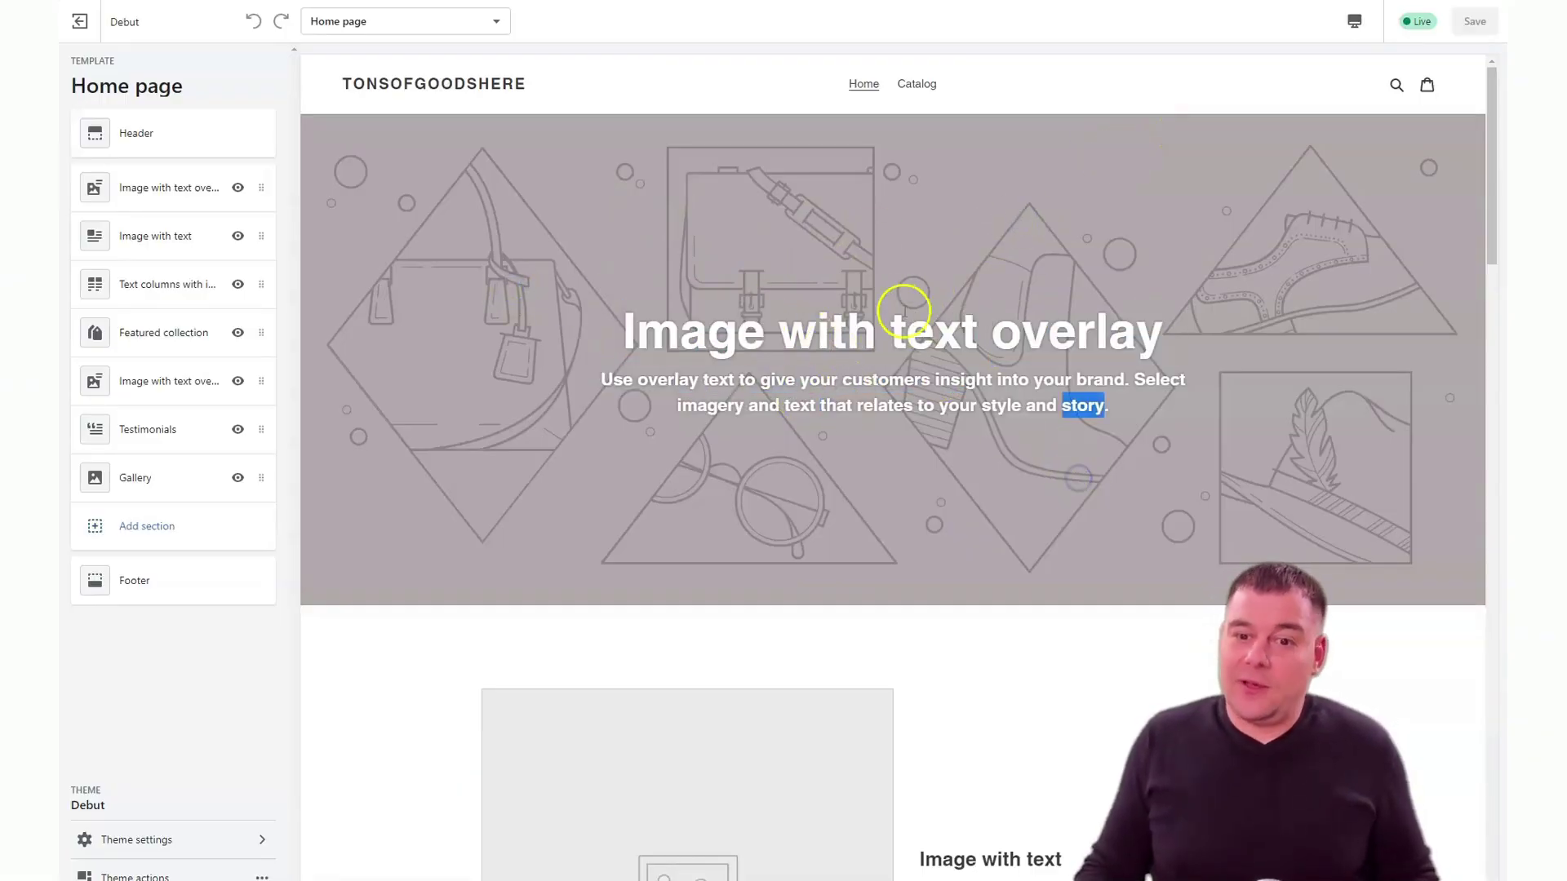
{"action": "double_click", "coordinate": [930, 330]}
{"action": "left_click", "coordinate": [1280, 249]}
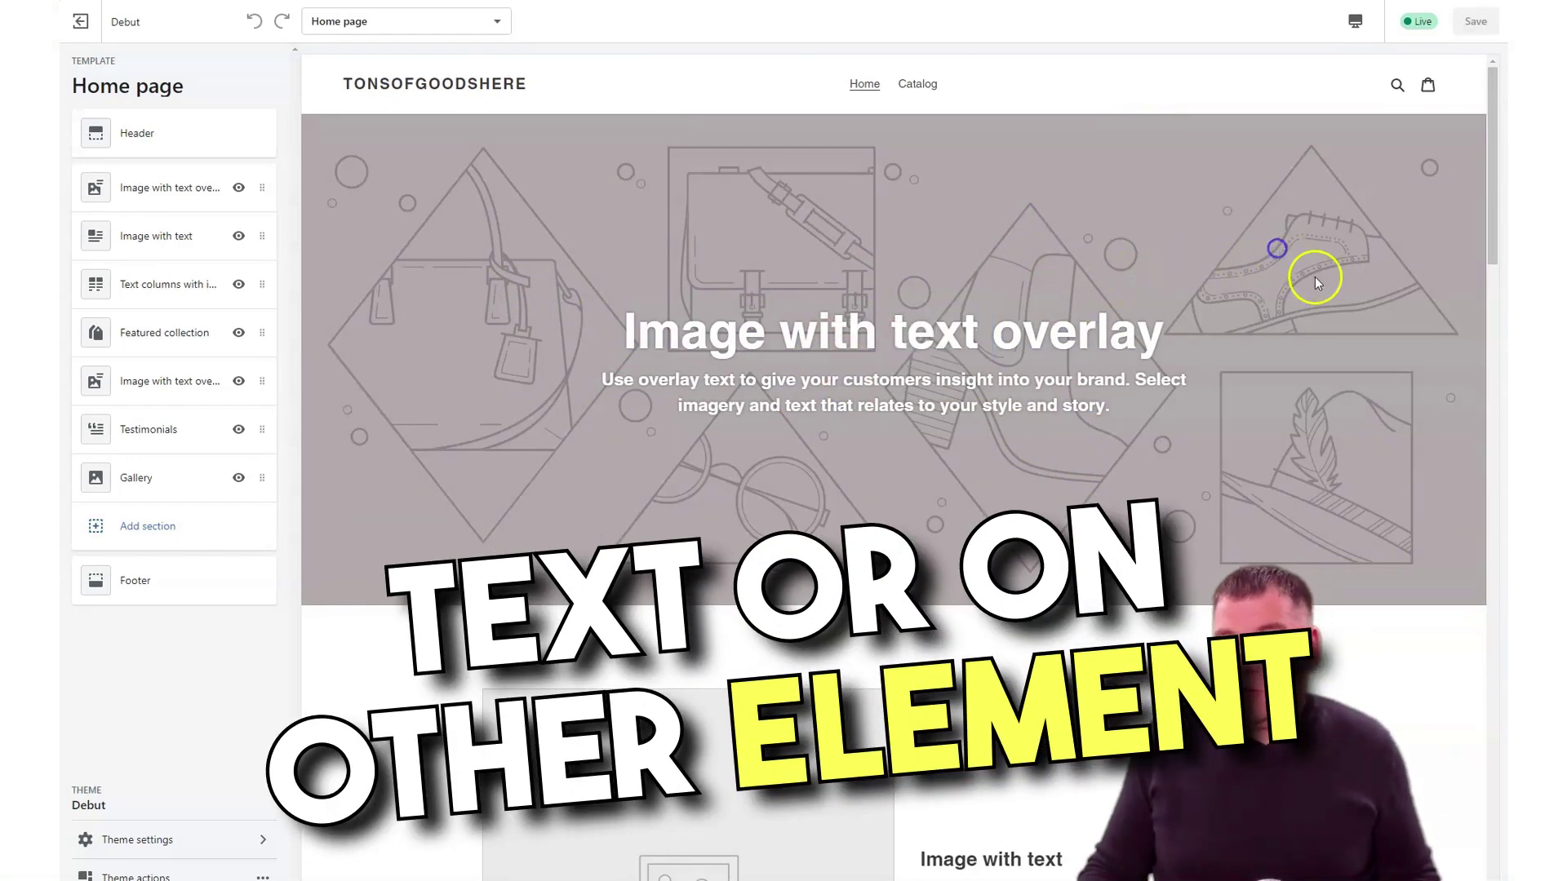
{"action": "left_click", "coordinate": [1216, 448]}
{"action": "scroll", "coordinate": [840, 336], "scroll_direction": "down", "scroll_amount": 4}
{"action": "scroll", "coordinate": [841, 337], "scroll_direction": "down", "scroll_amount": 3}
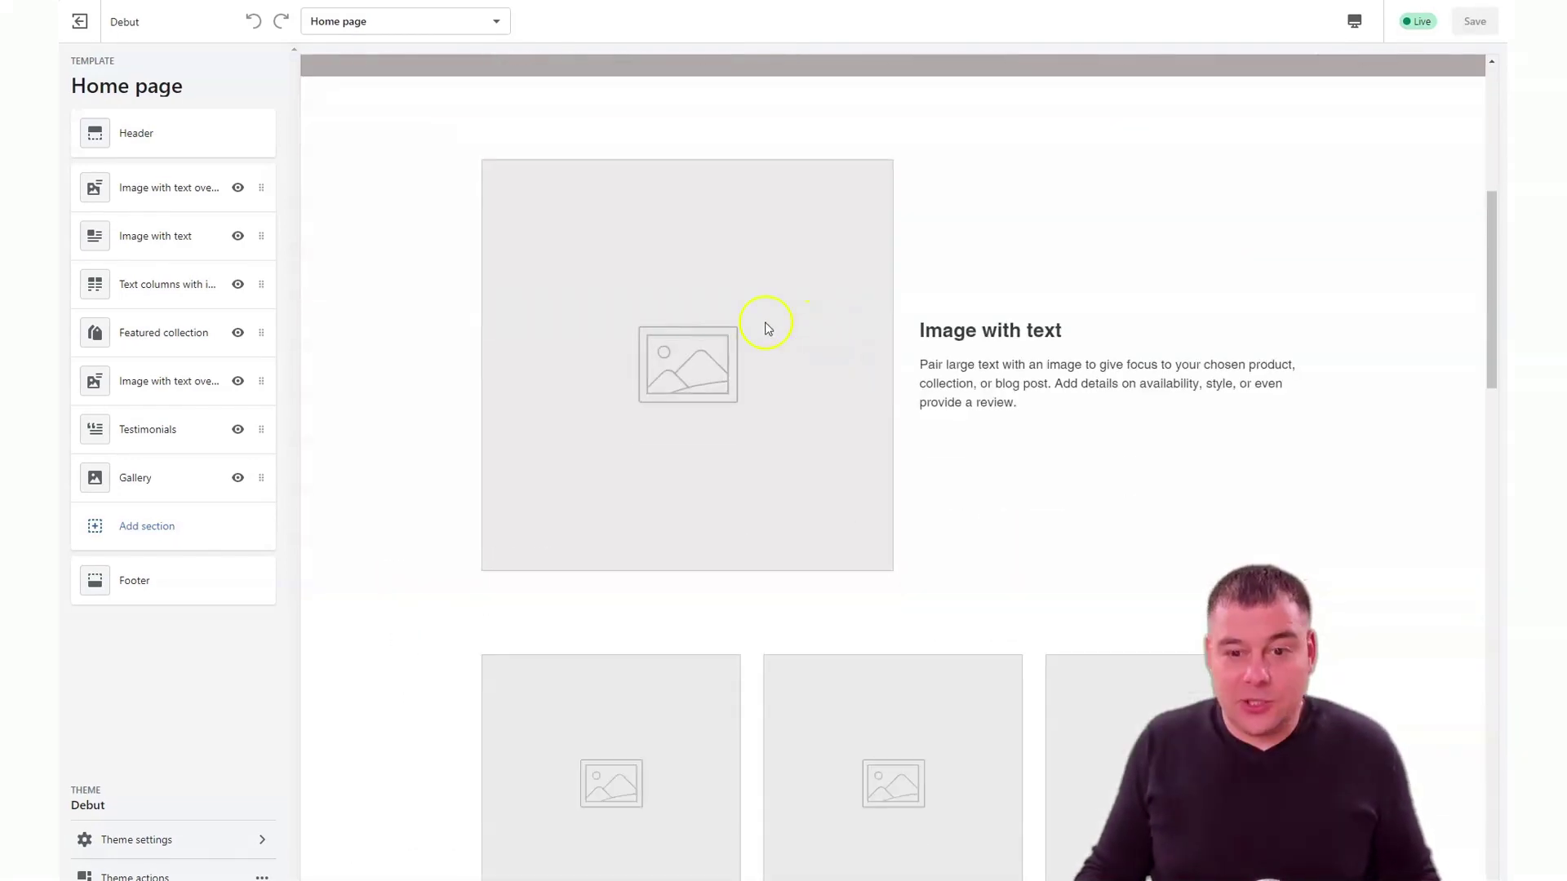
{"action": "double_click", "coordinate": [682, 319]}
{"action": "left_click", "coordinate": [1053, 319]}
{"action": "left_click", "coordinate": [1031, 383]}
{"action": "double_click", "coordinate": [1030, 384]}
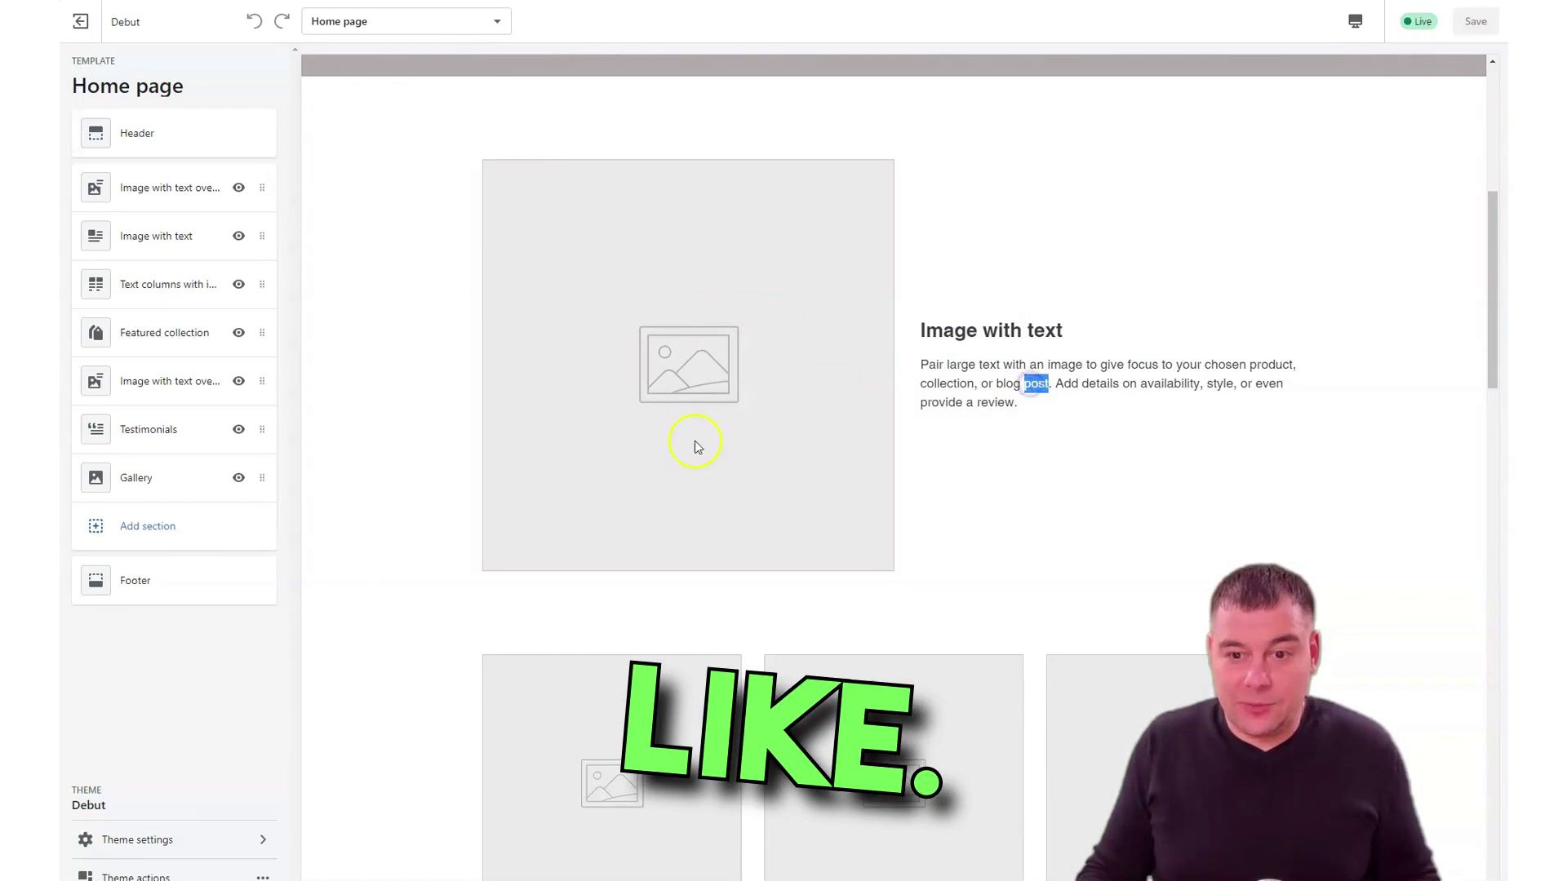
{"action": "left_click", "coordinate": [676, 434]}
{"action": "scroll", "coordinate": [1094, 417], "scroll_direction": "down", "scroll_amount": 5}
{"action": "left_click", "coordinate": [779, 351]}
{"action": "left_click", "coordinate": [1148, 367]}
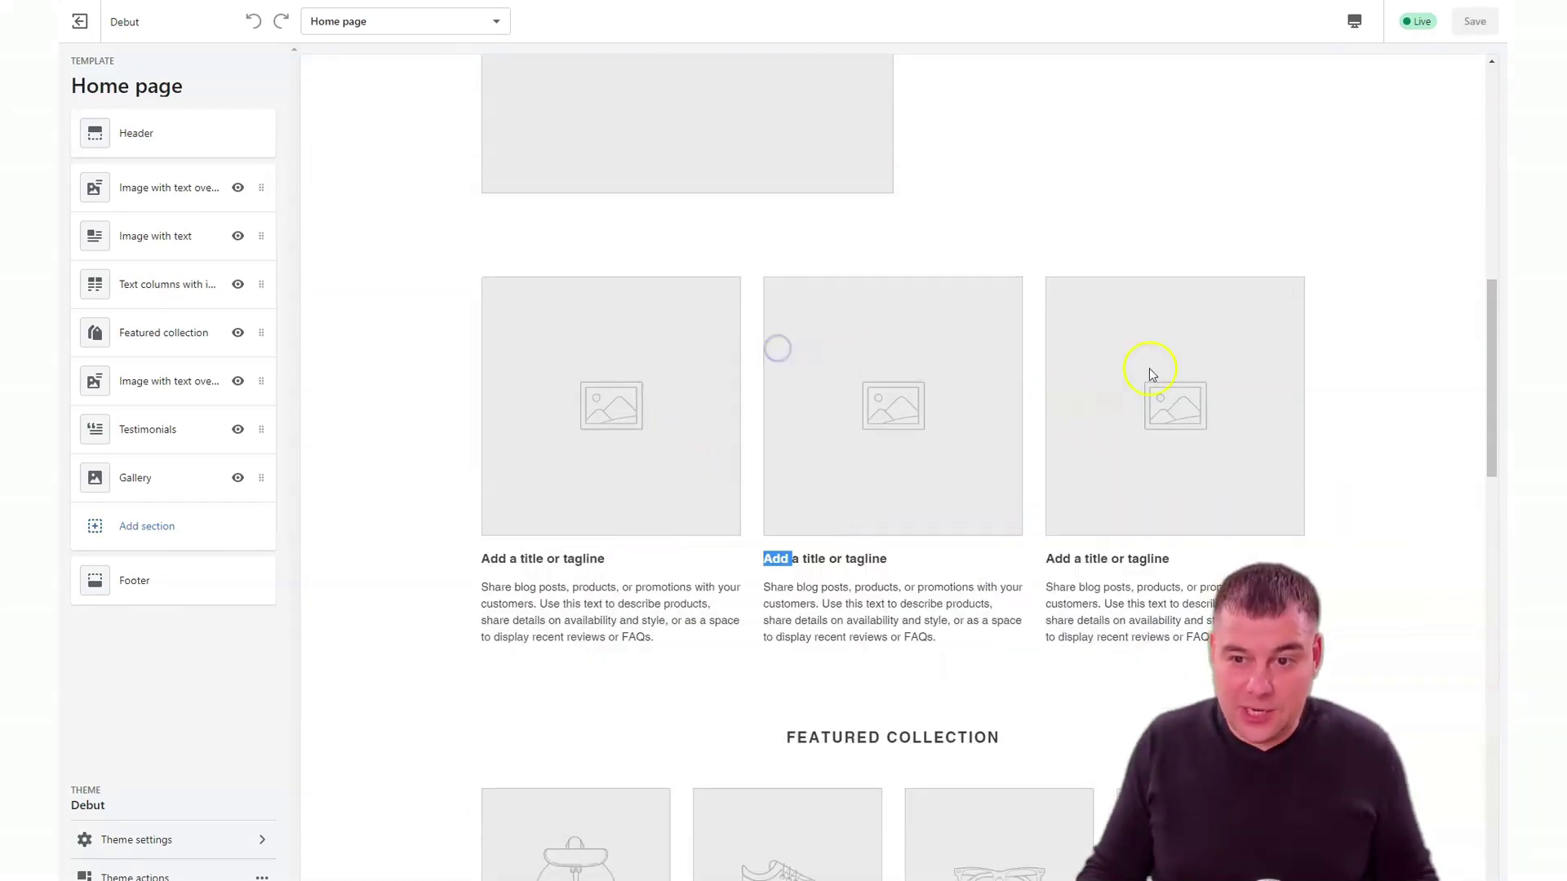
{"action": "left_click", "coordinate": [602, 402]}
{"action": "scroll", "coordinate": [1020, 514], "scroll_direction": "down", "scroll_amount": 1}
{"action": "left_click", "coordinate": [1020, 514]}
{"action": "scroll", "coordinate": [1020, 514], "scroll_direction": "down", "scroll_amount": 8}
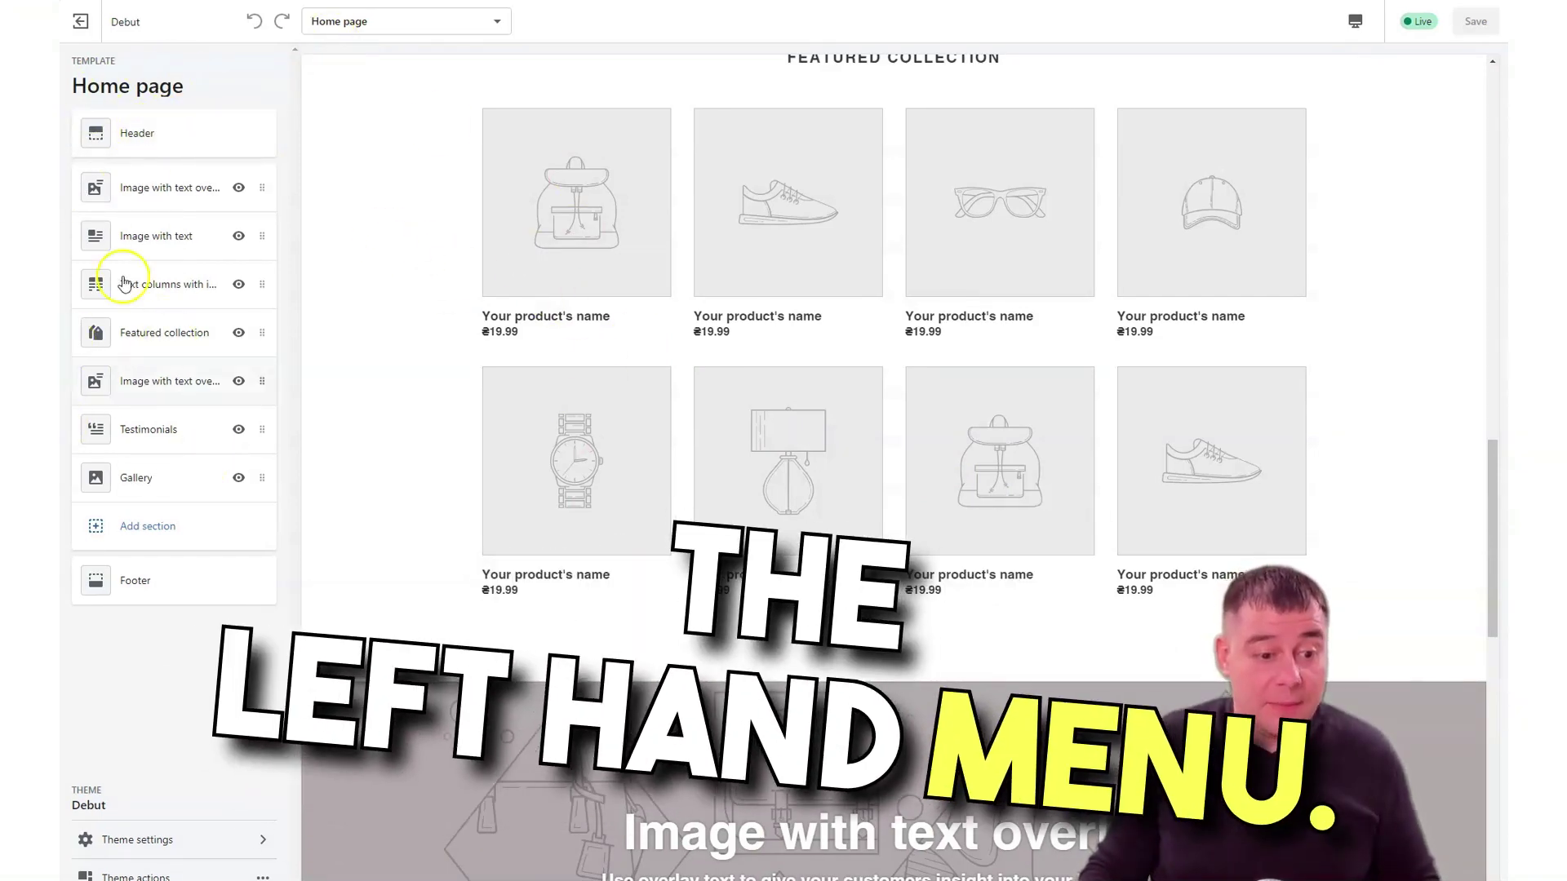
Step: Set the hero image to the clothes-on-hangers photo from the Shop Local free images
{"action": "left_click", "coordinate": [139, 190]}
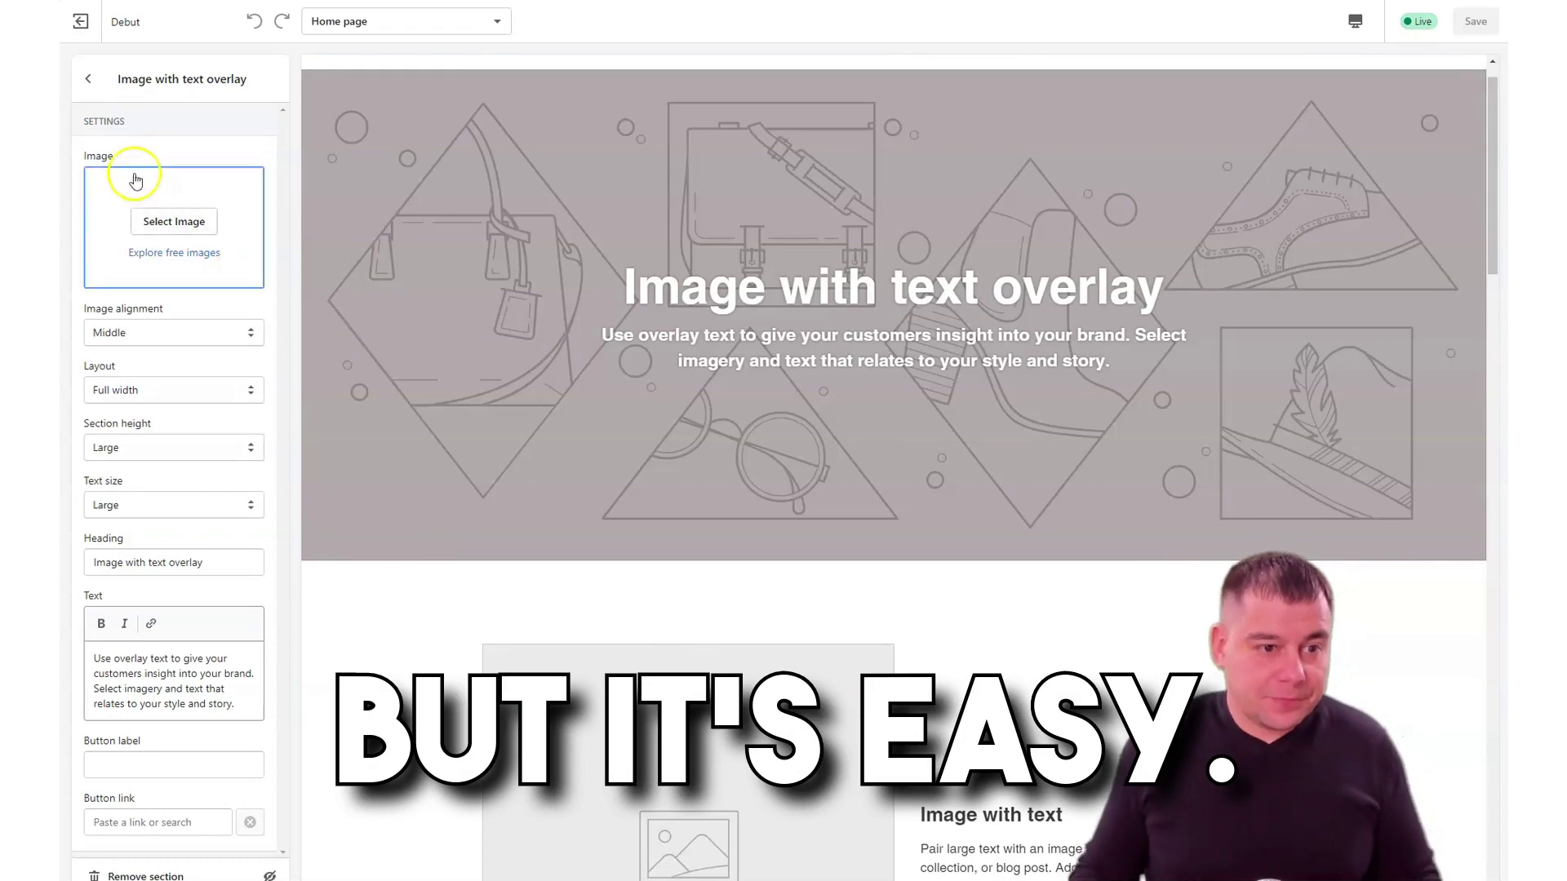
{"action": "left_click", "coordinate": [159, 252]}
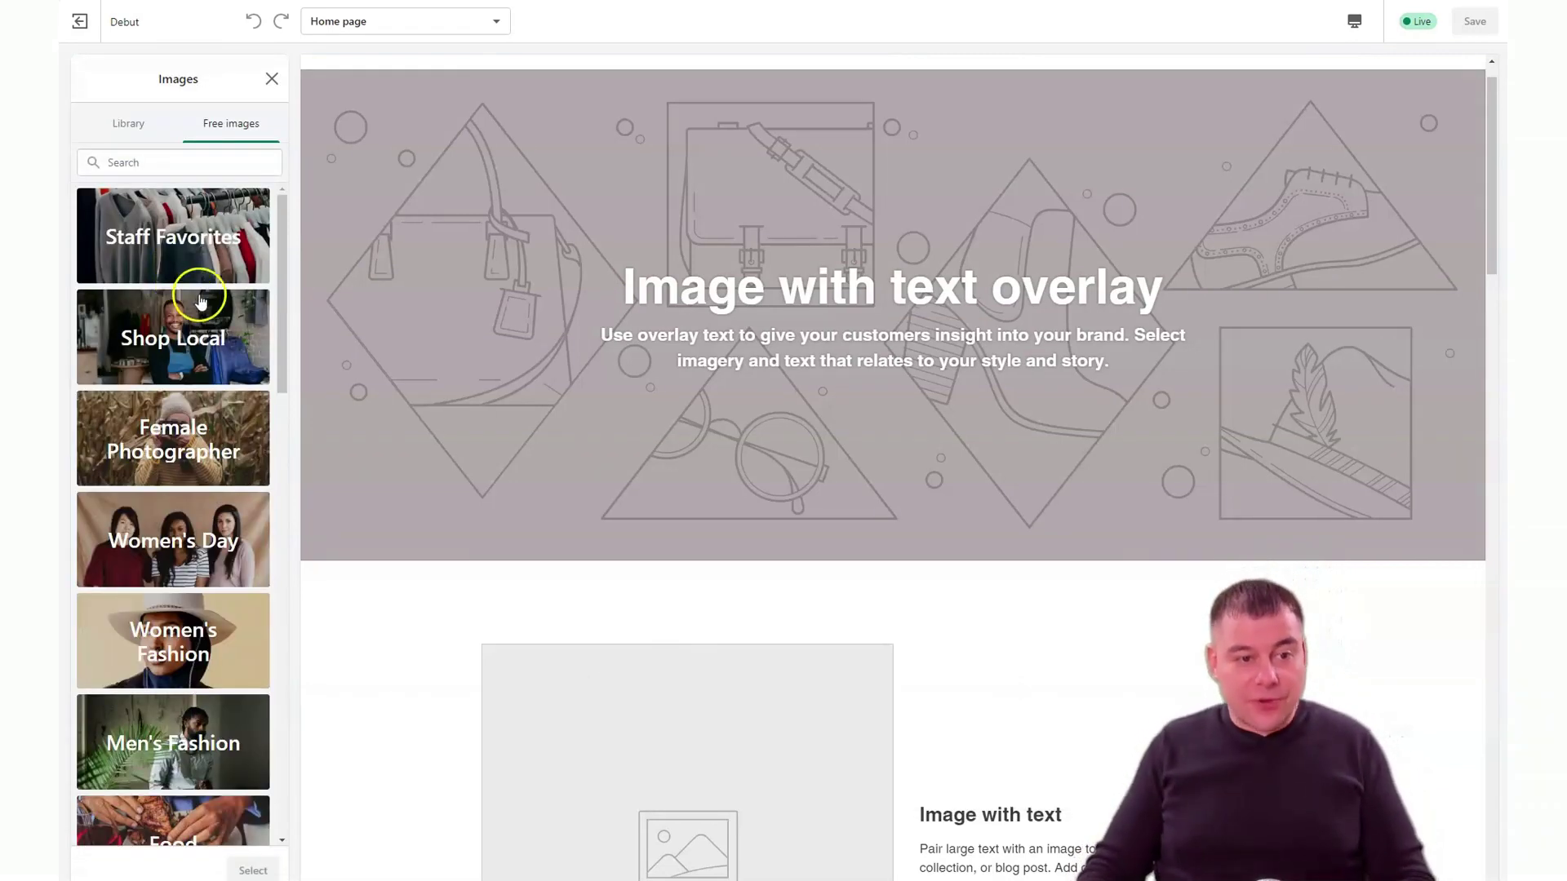
{"action": "left_click", "coordinate": [194, 337]}
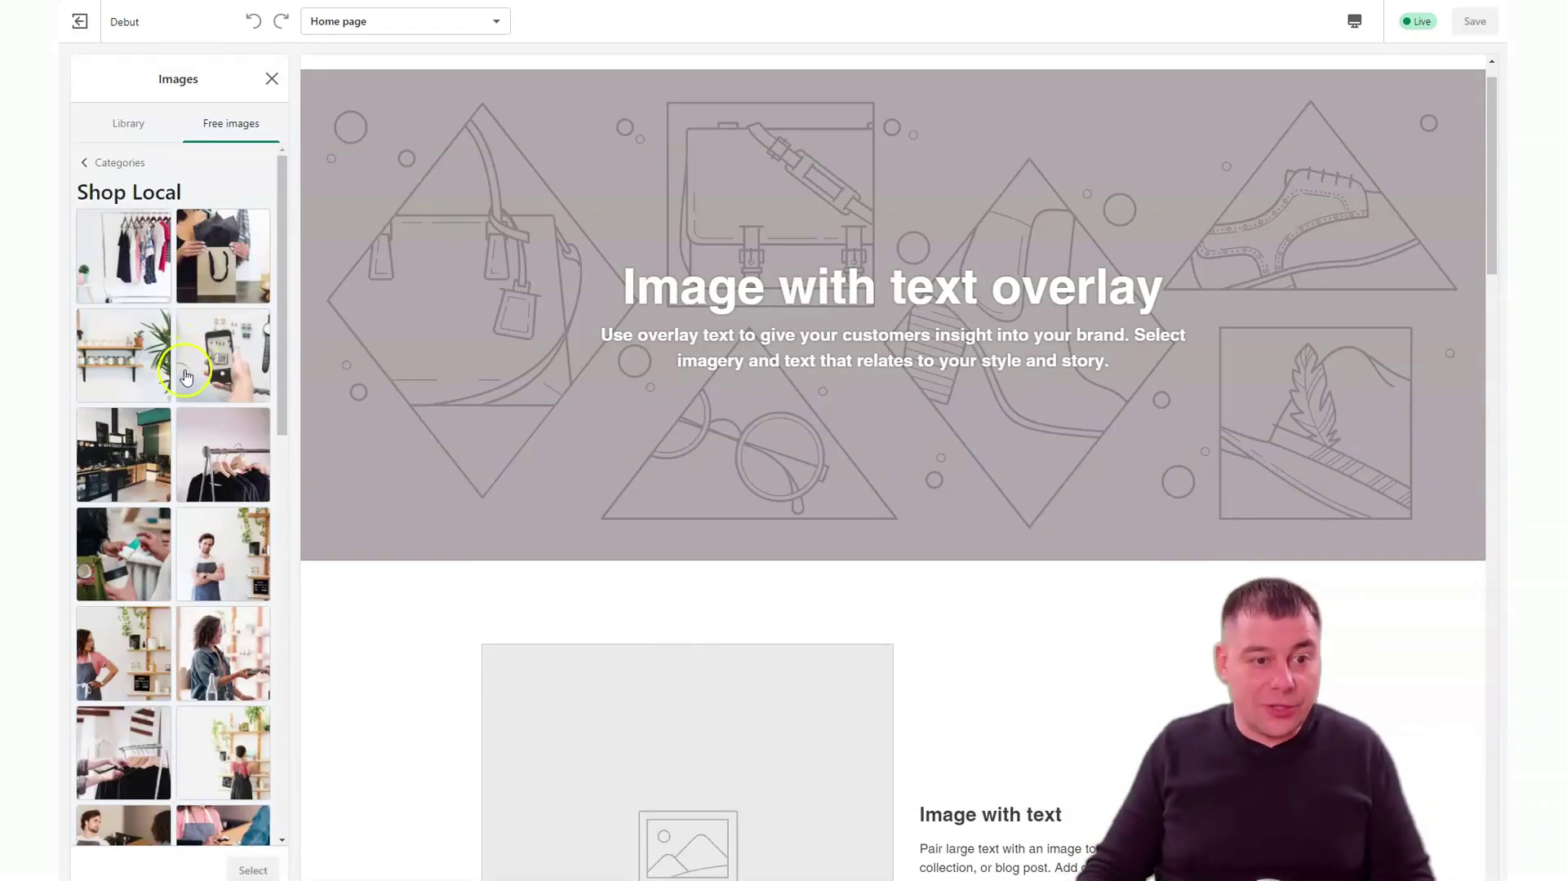
{"action": "left_click", "coordinate": [227, 440]}
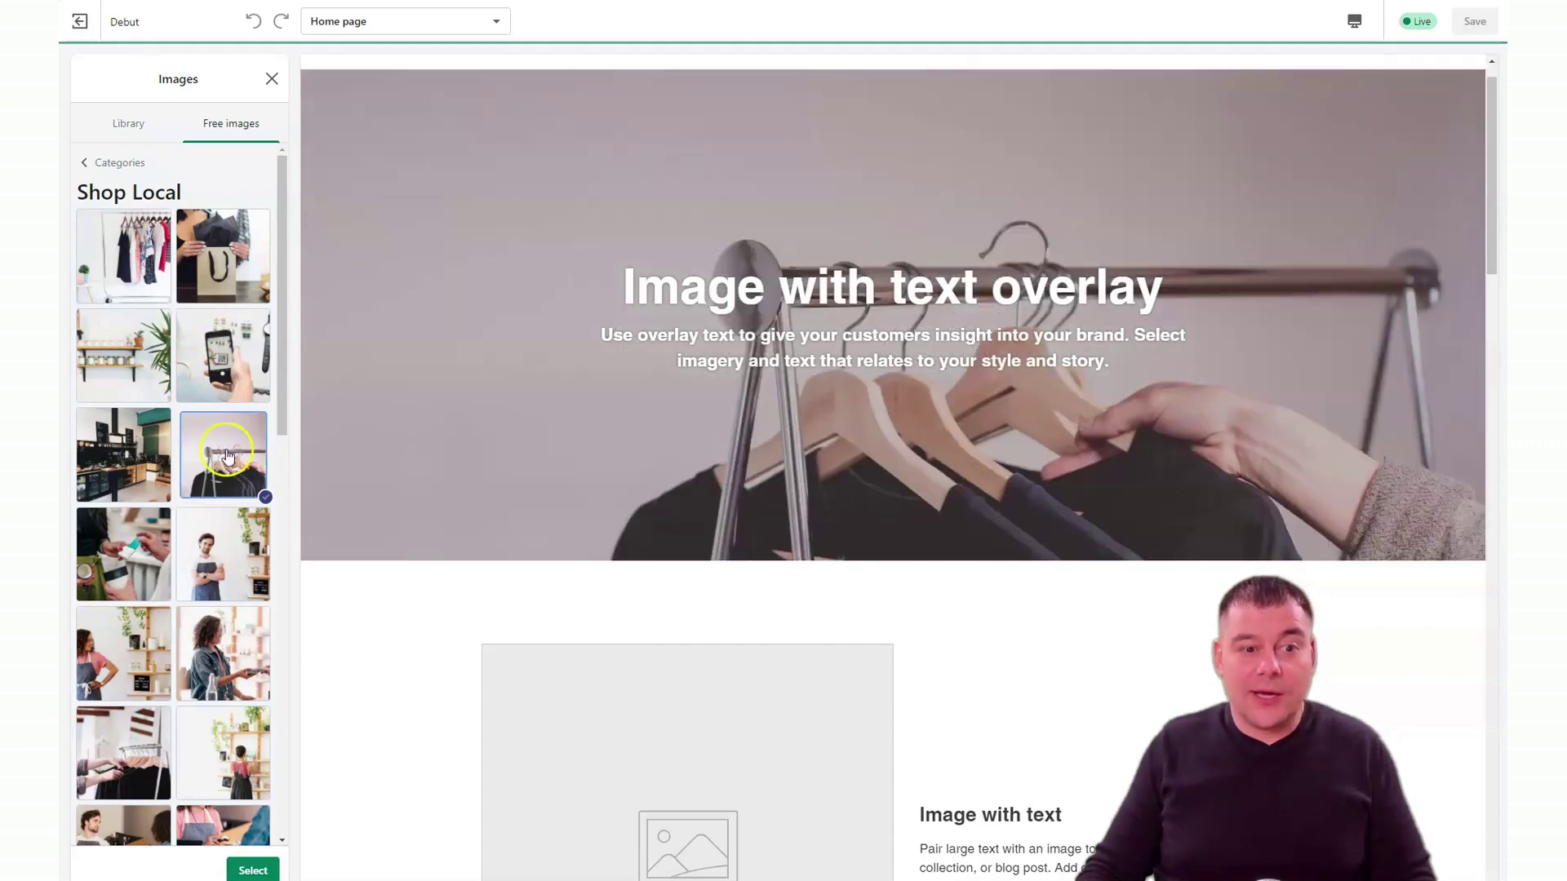
{"action": "left_click", "coordinate": [253, 870]}
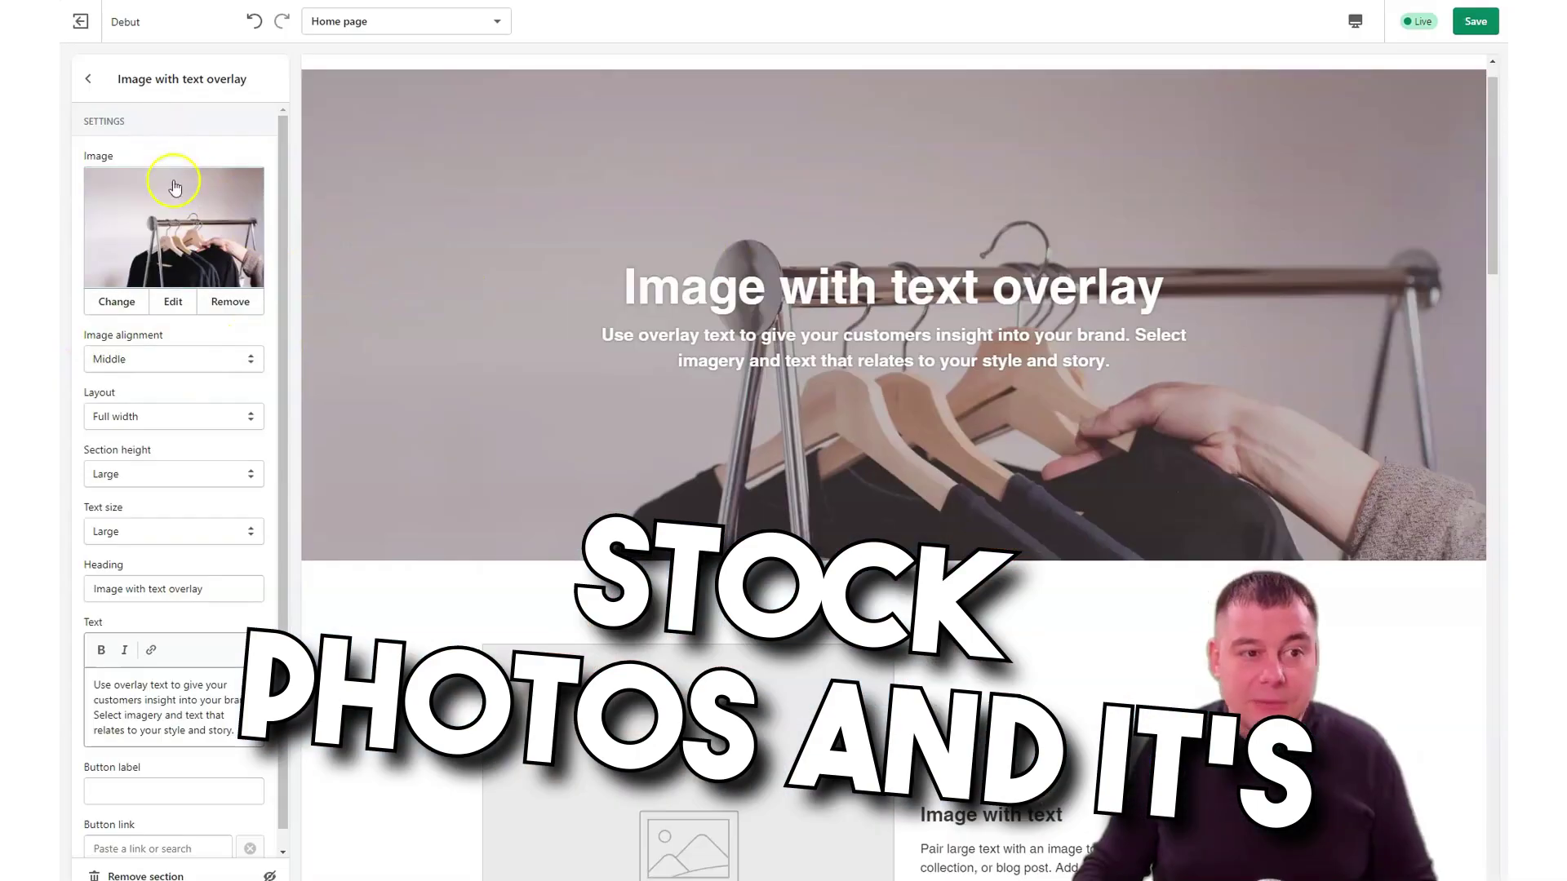
Step: Trim the hero heading to 'text' and its paragraph to 'overlay text'
{"action": "scroll", "coordinate": [196, 392], "scroll_direction": "down", "scroll_amount": 1}
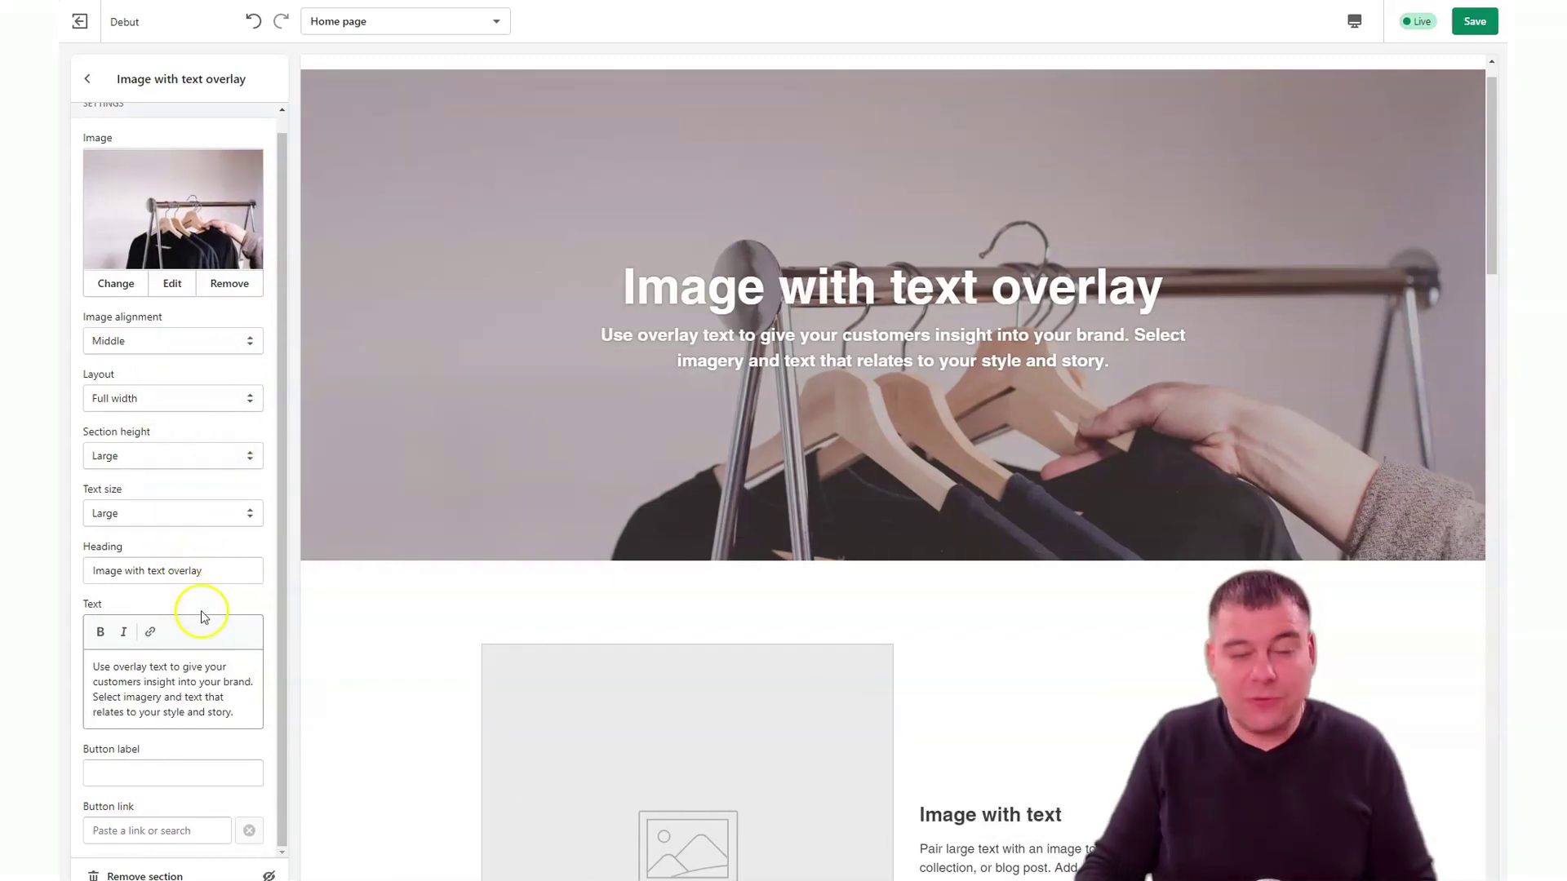
{"action": "left_click_drag", "start_coordinate": [209, 575], "coordinate": [88, 573]}
{"action": "key", "text": "BackSpace"}
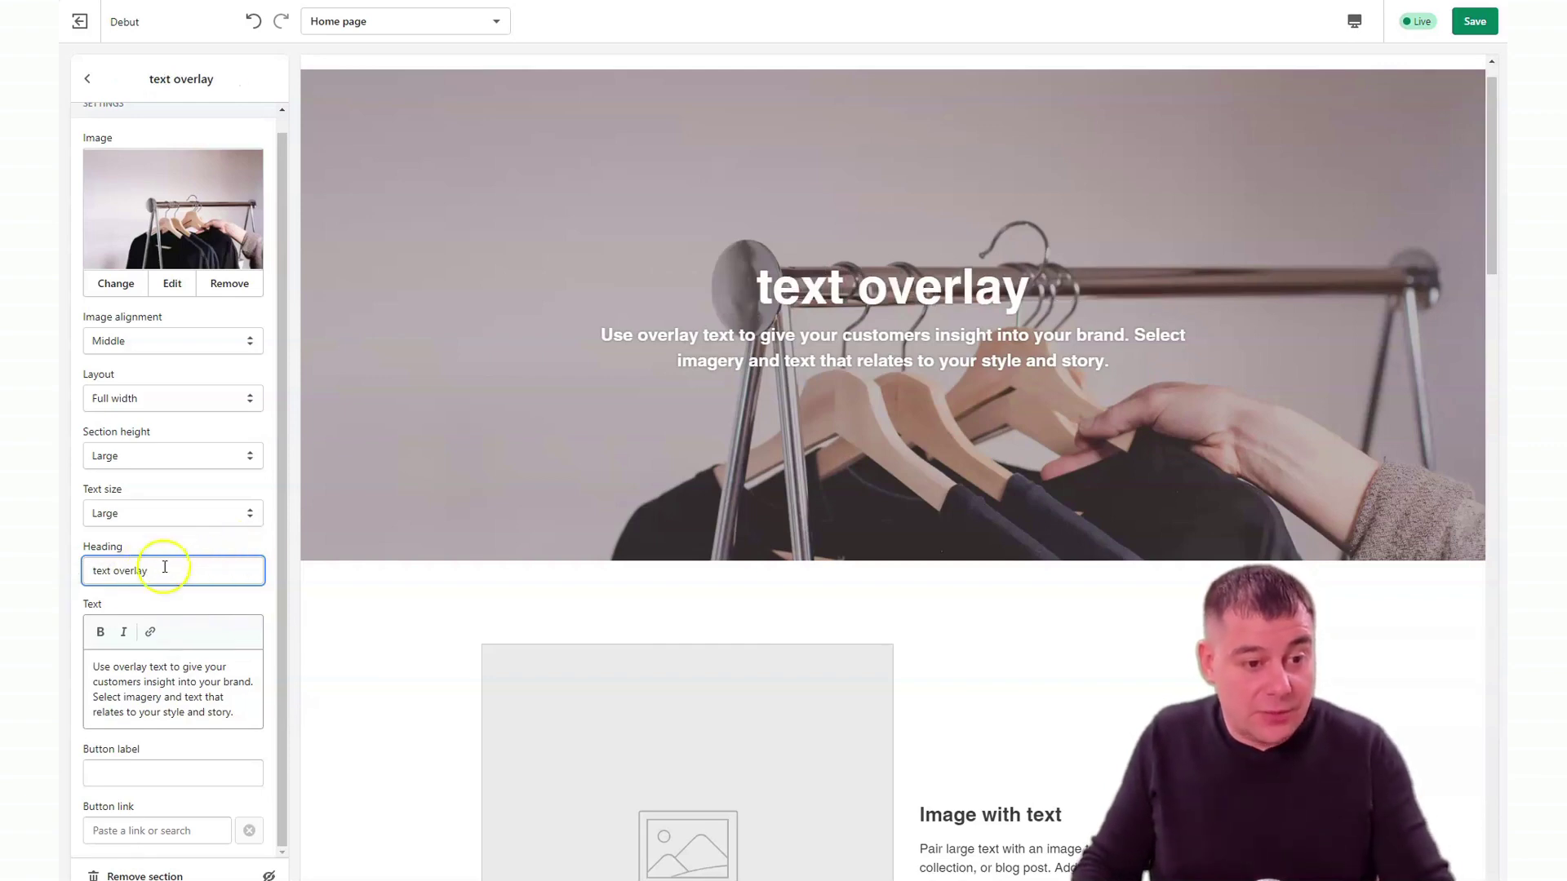
{"action": "key", "text": "BackSpace"}
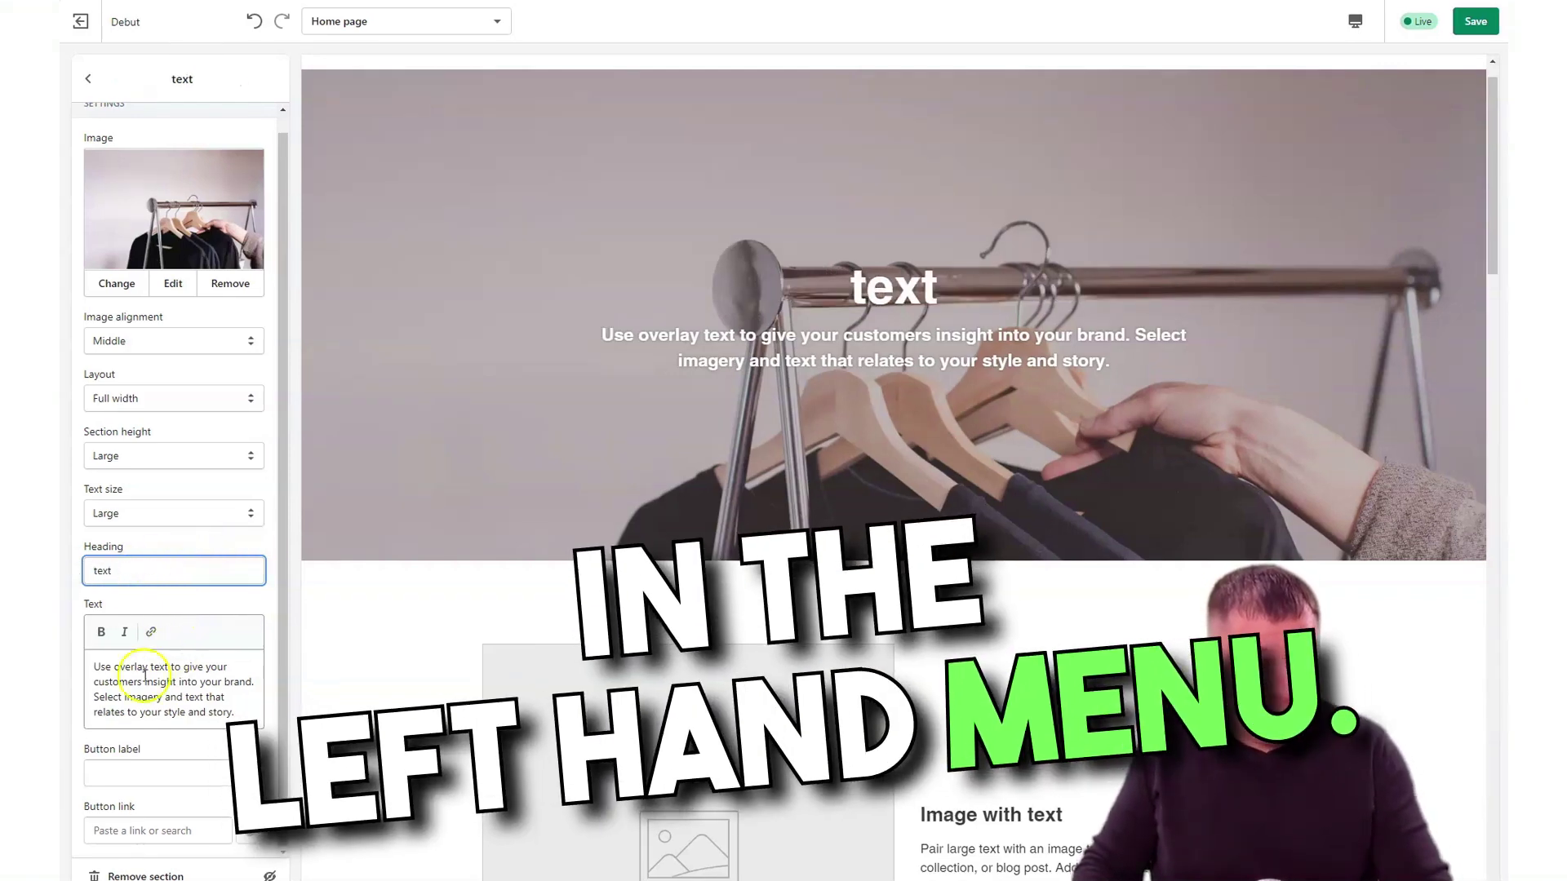
{"action": "double_click", "coordinate": [109, 666]}
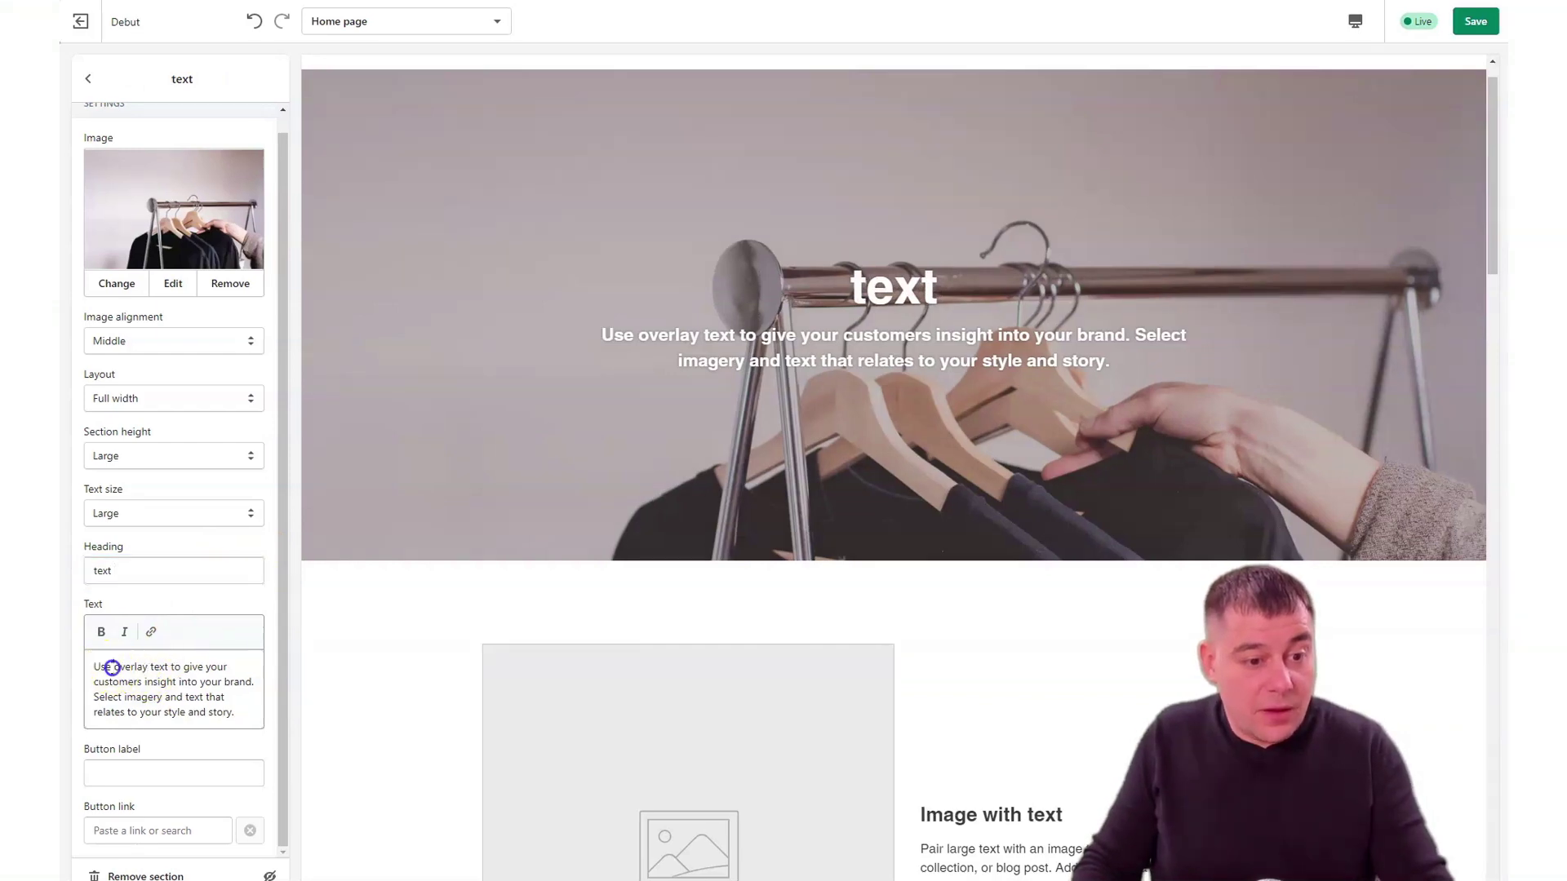
{"action": "key", "text": "BackSpace"}
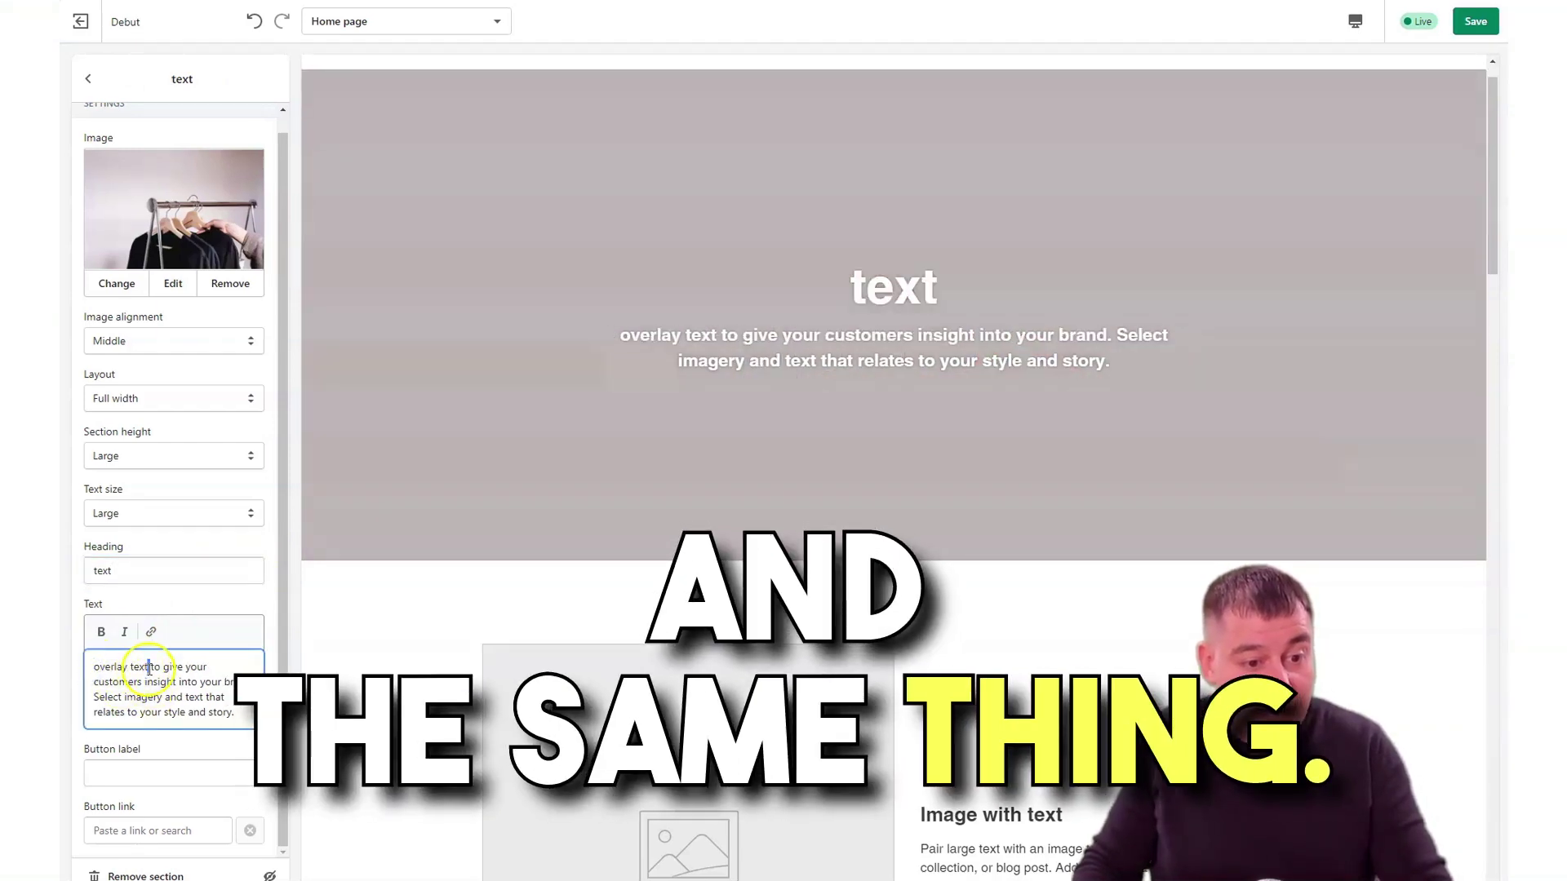
{"action": "left_click_drag", "start_coordinate": [149, 667], "coordinate": [216, 741]}
{"action": "key", "text": "BackSpace"}
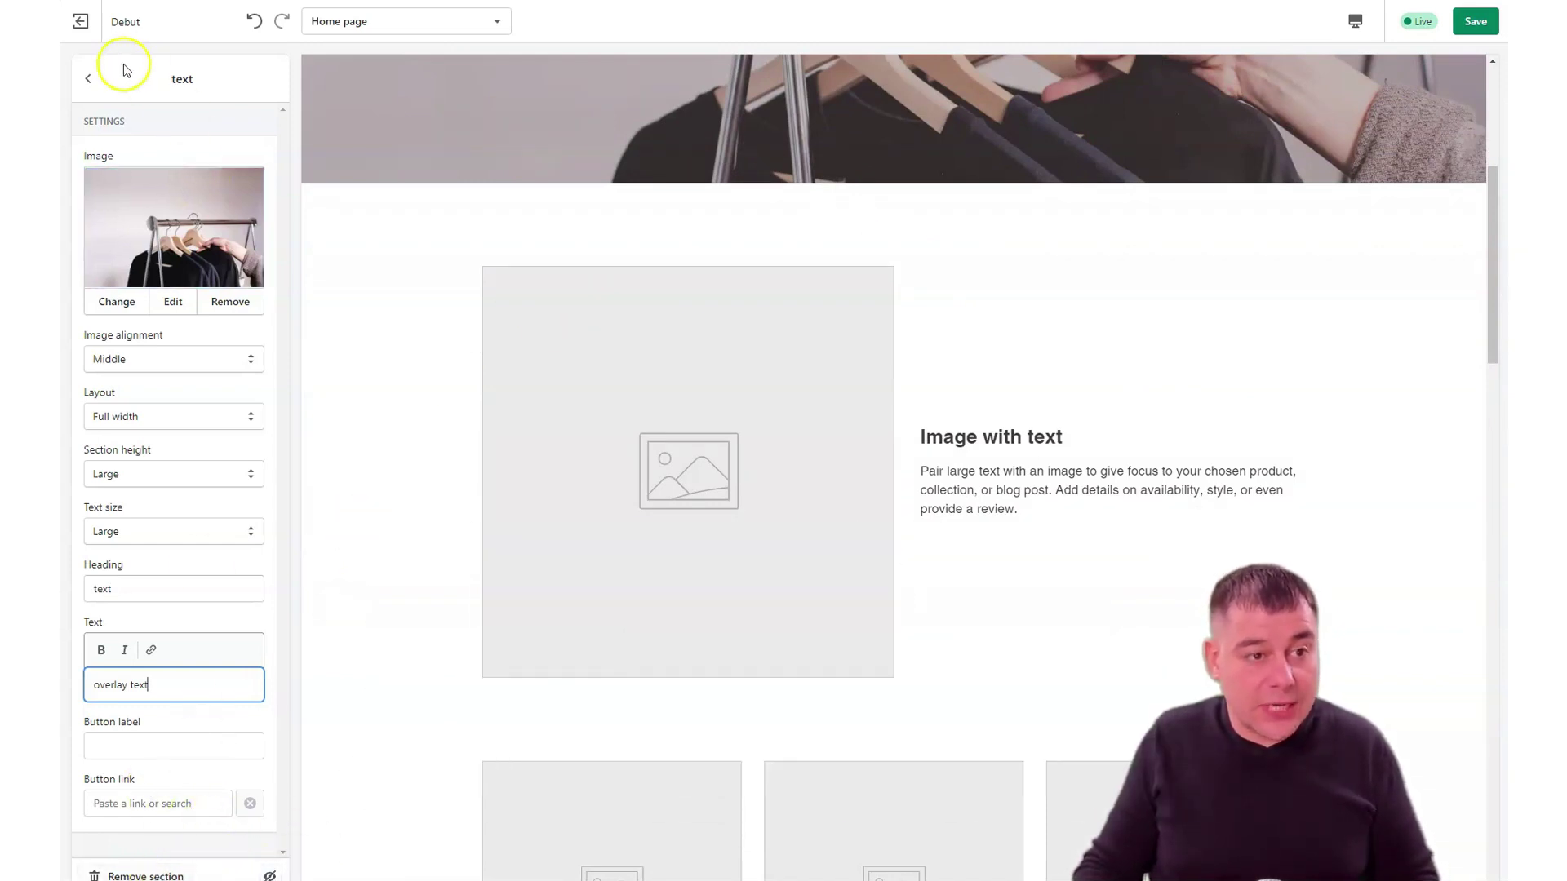
{"action": "left_click", "coordinate": [88, 78]}
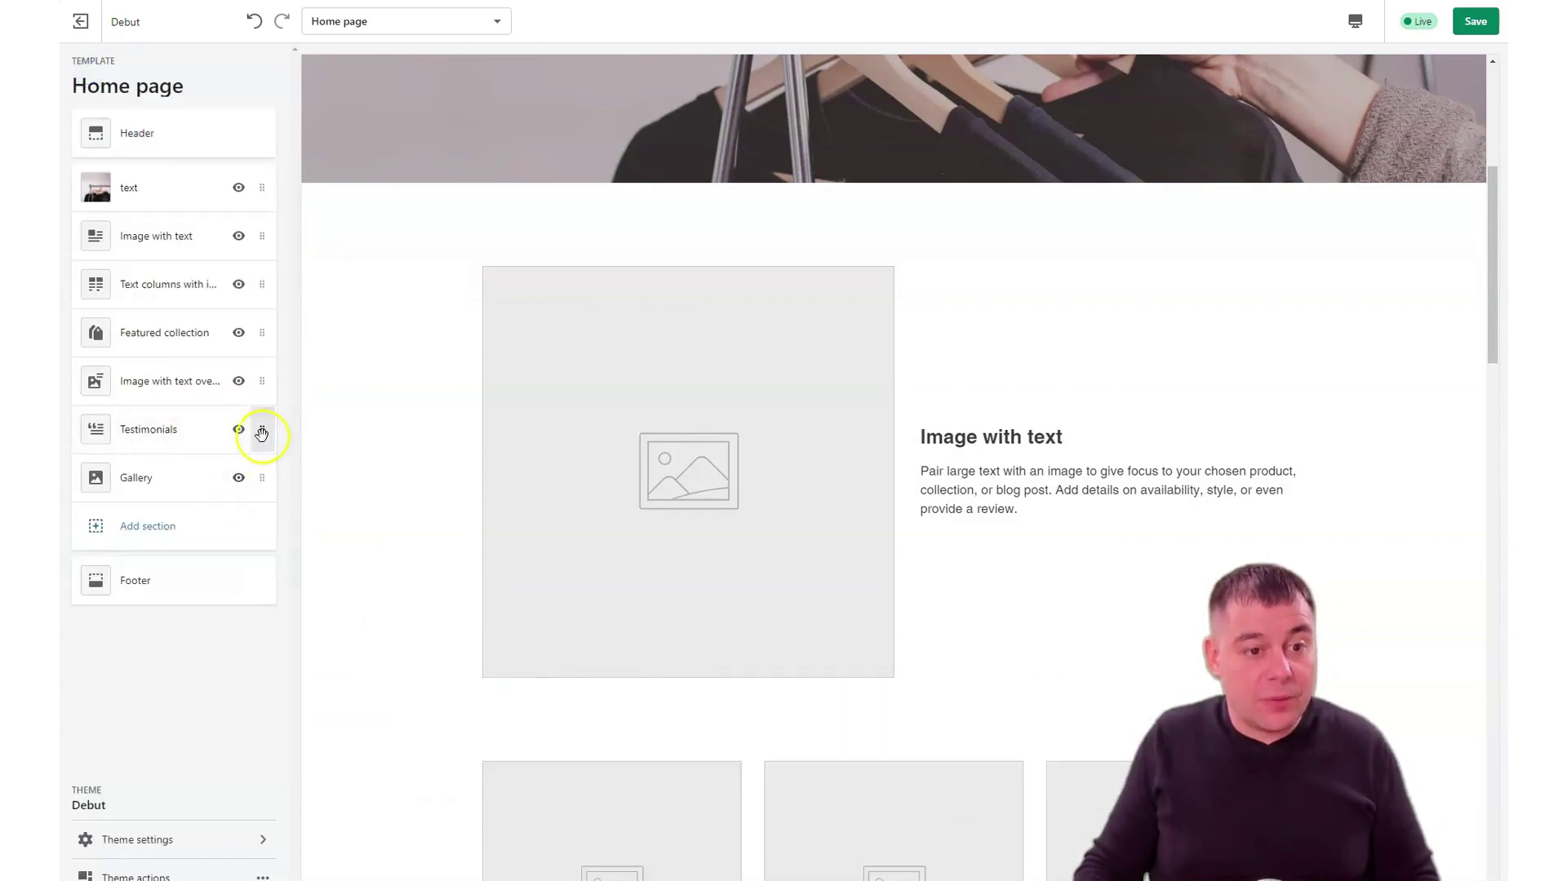
{"action": "mouse_move", "coordinate": [261, 432]}
{"action": "left_mouse_down"}
{"action": "mouse_move", "coordinate": [252, 396]}
{"action": "mouse_move", "coordinate": [273, 318]}
{"action": "mouse_move", "coordinate": [266, 441]}
{"action": "mouse_move", "coordinate": [253, 439]}
{"action": "left_mouse_up"}
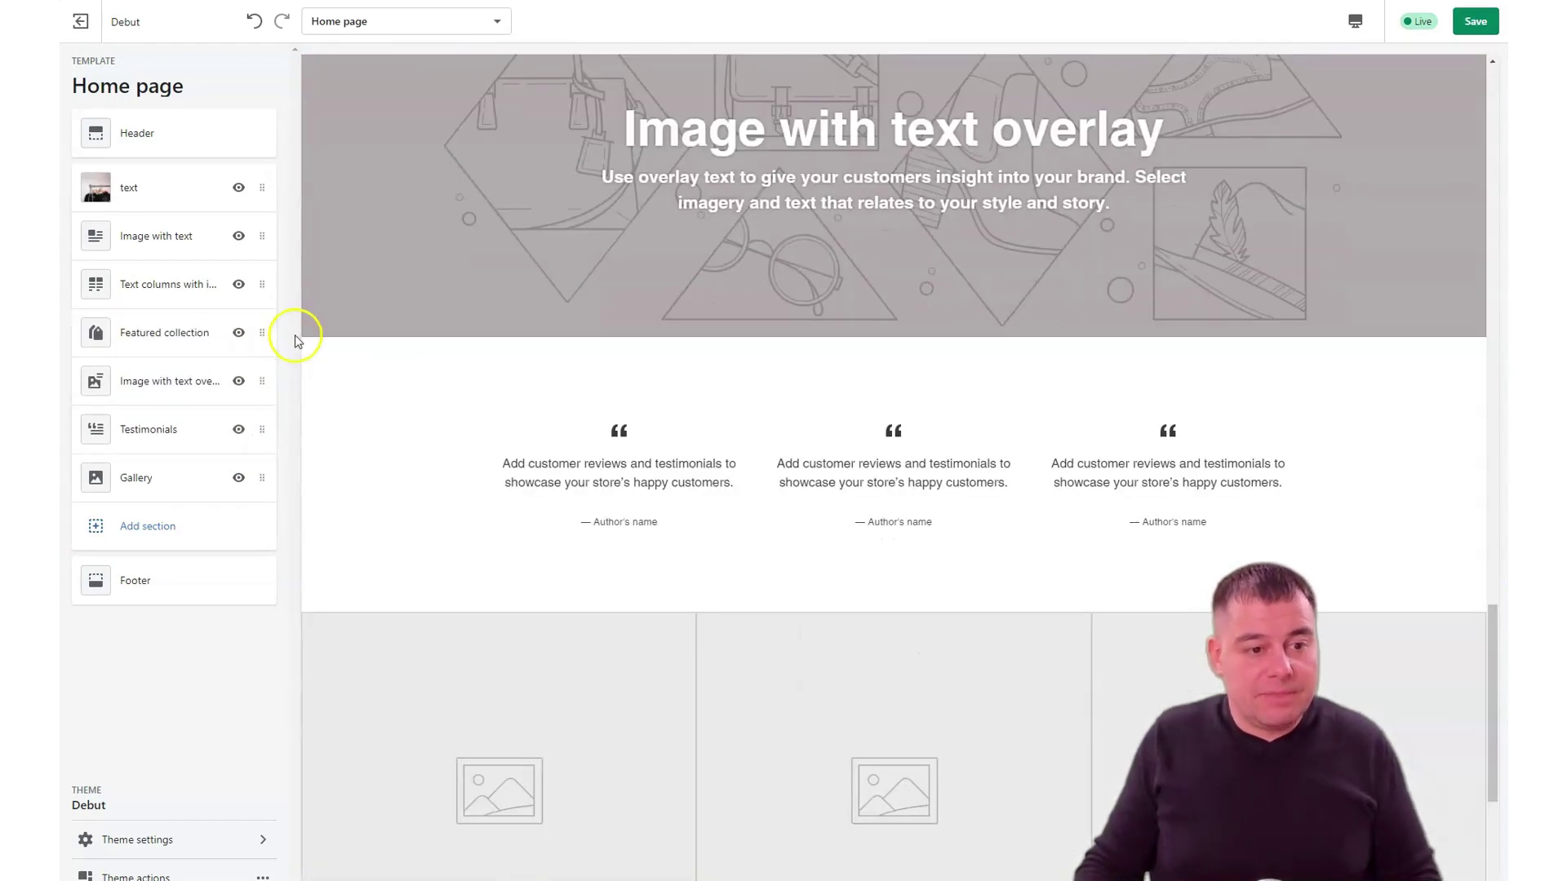
{"action": "left_click", "coordinate": [137, 480]}
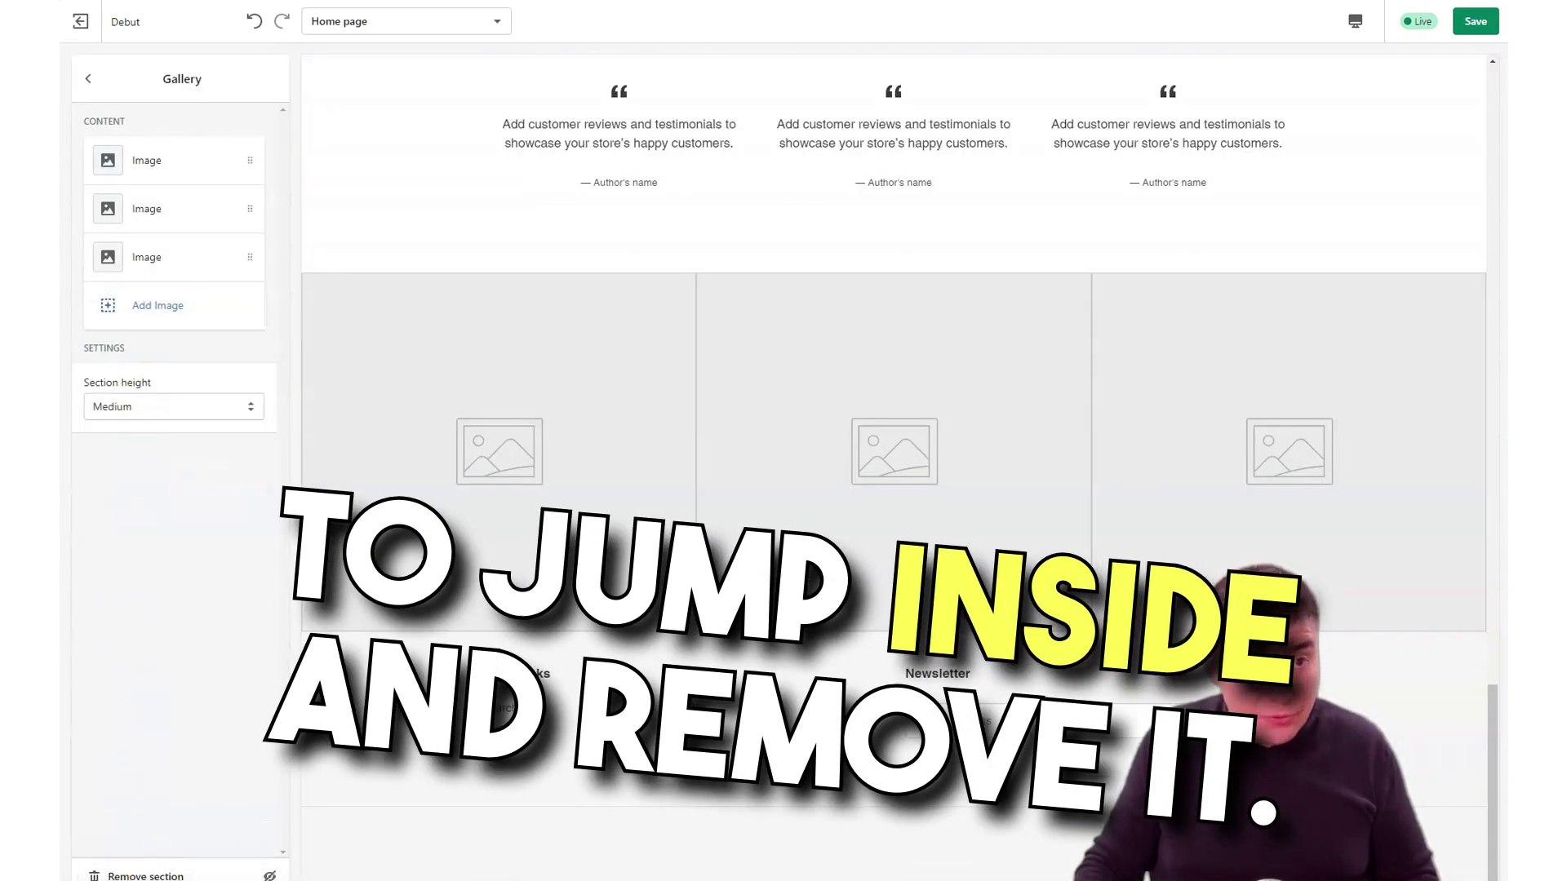
{"action": "left_click", "coordinate": [90, 79]}
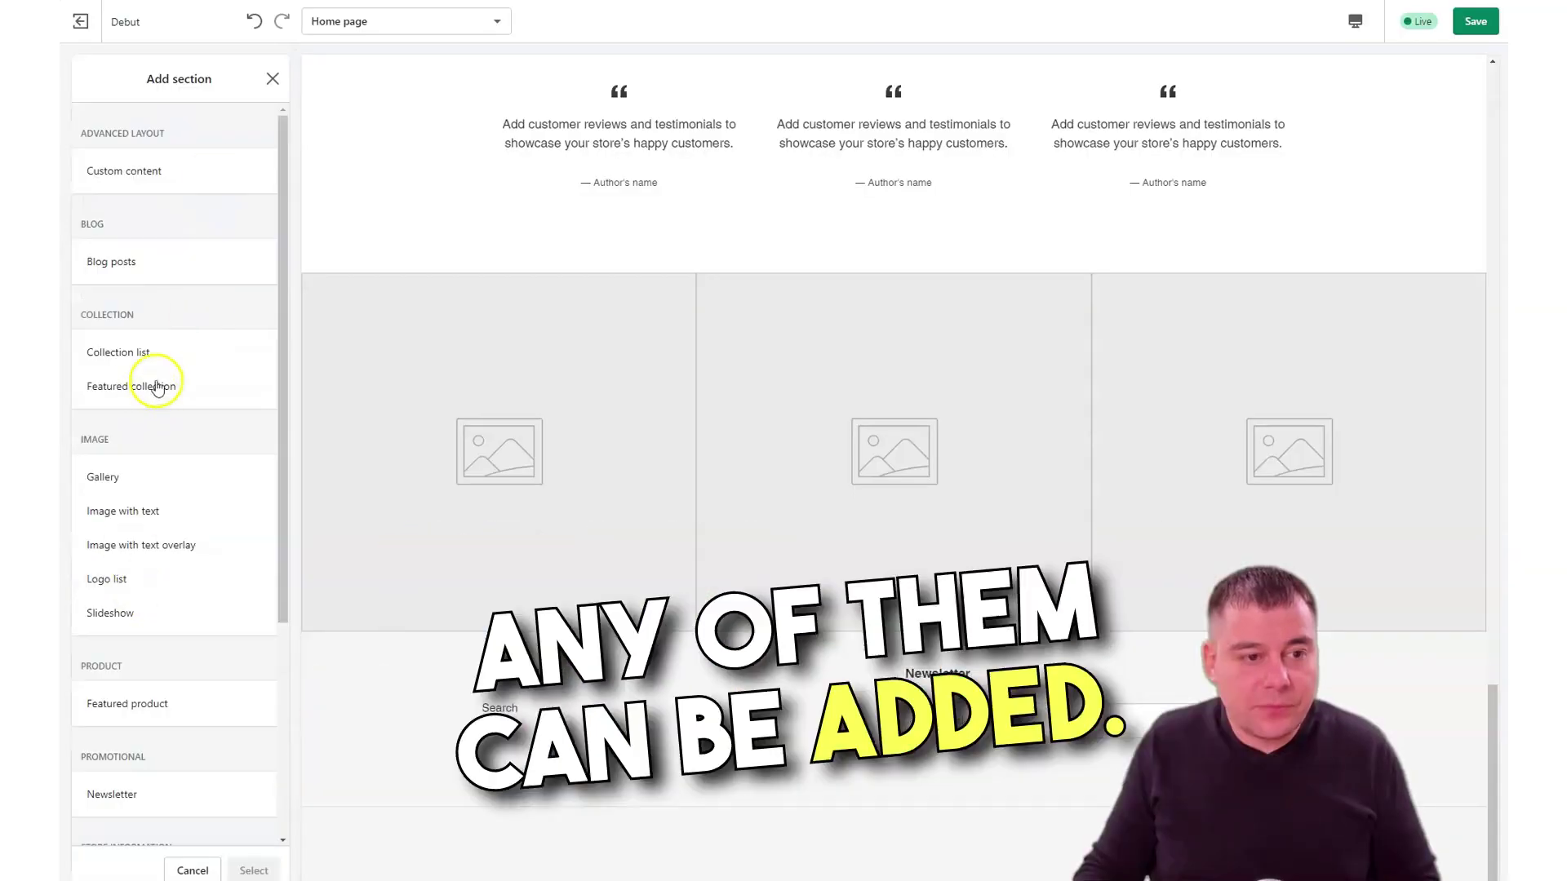
{"action": "scroll", "coordinate": [155, 490], "scroll_direction": "down", "scroll_amount": 4}
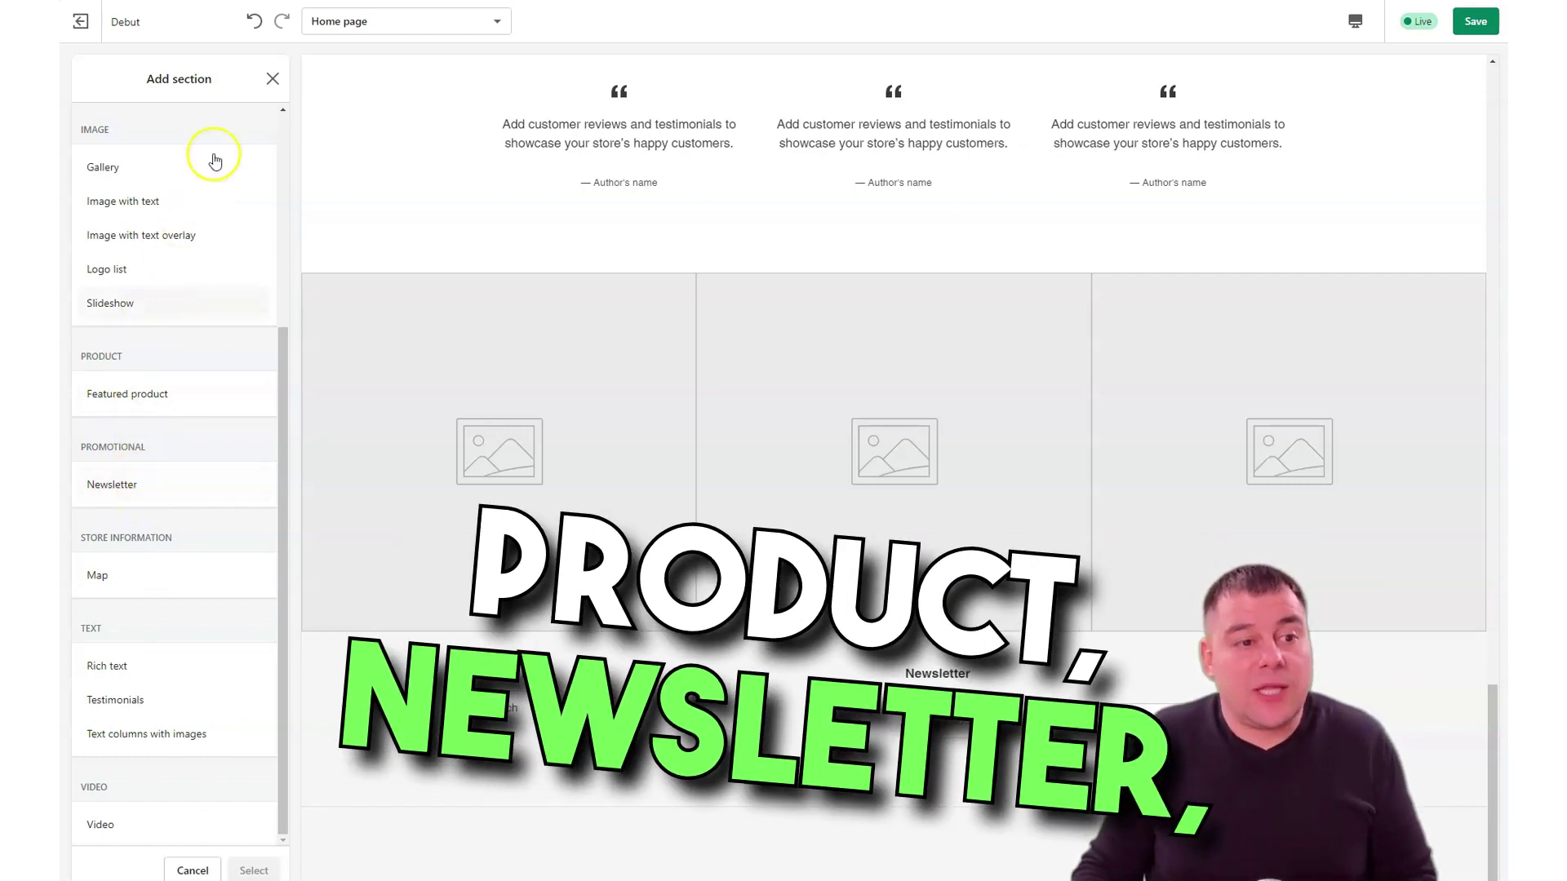
{"action": "left_click", "coordinate": [272, 79]}
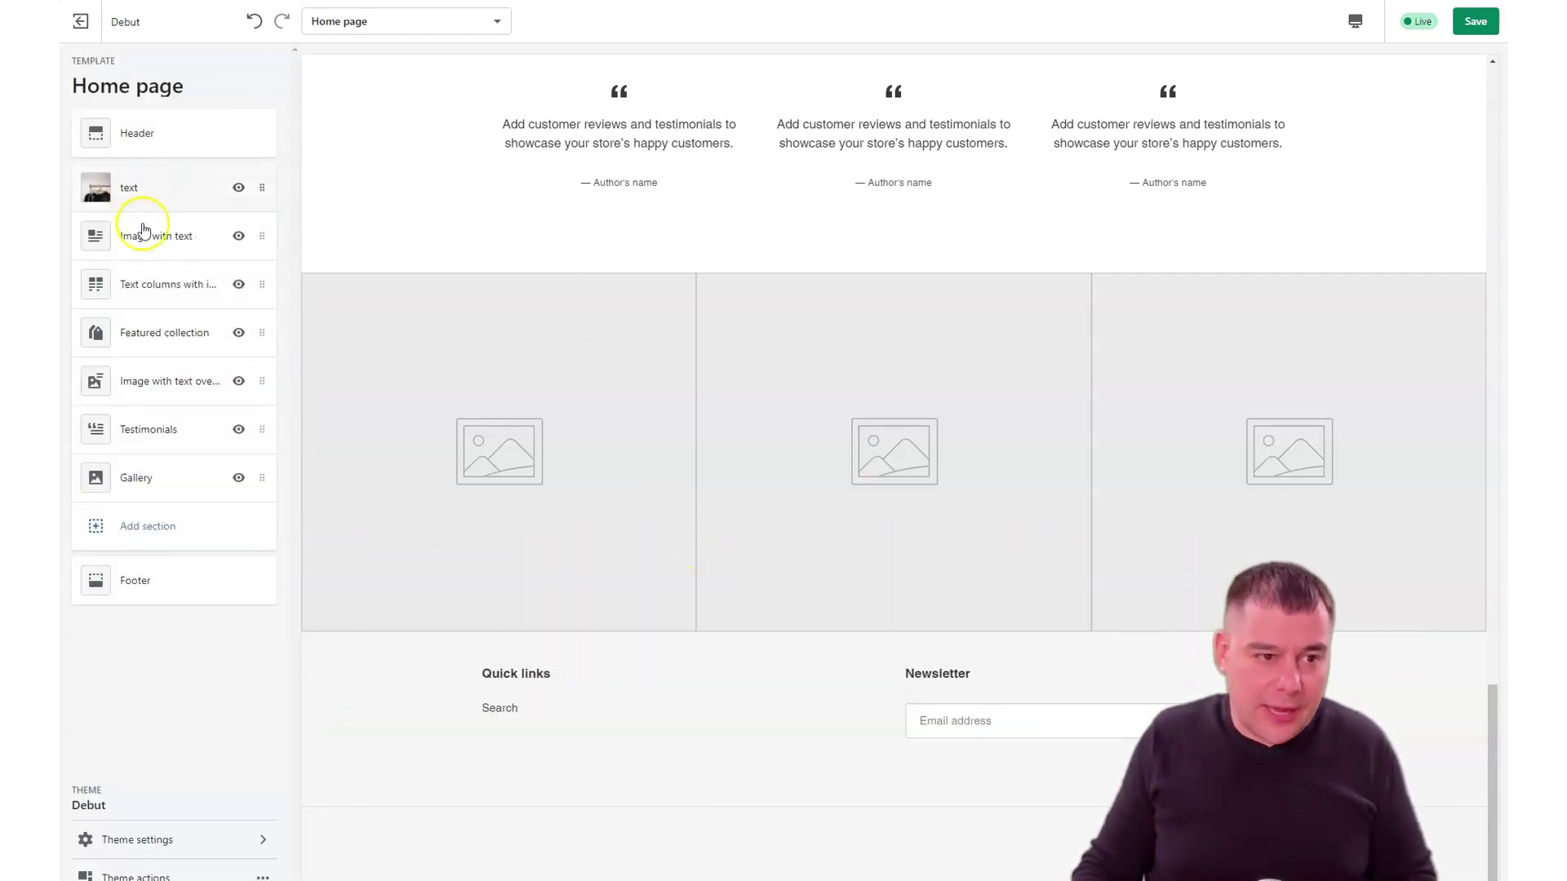
Step: In the Featured collection section, try 3 products per row, then restore 4
{"action": "left_click", "coordinate": [137, 325]}
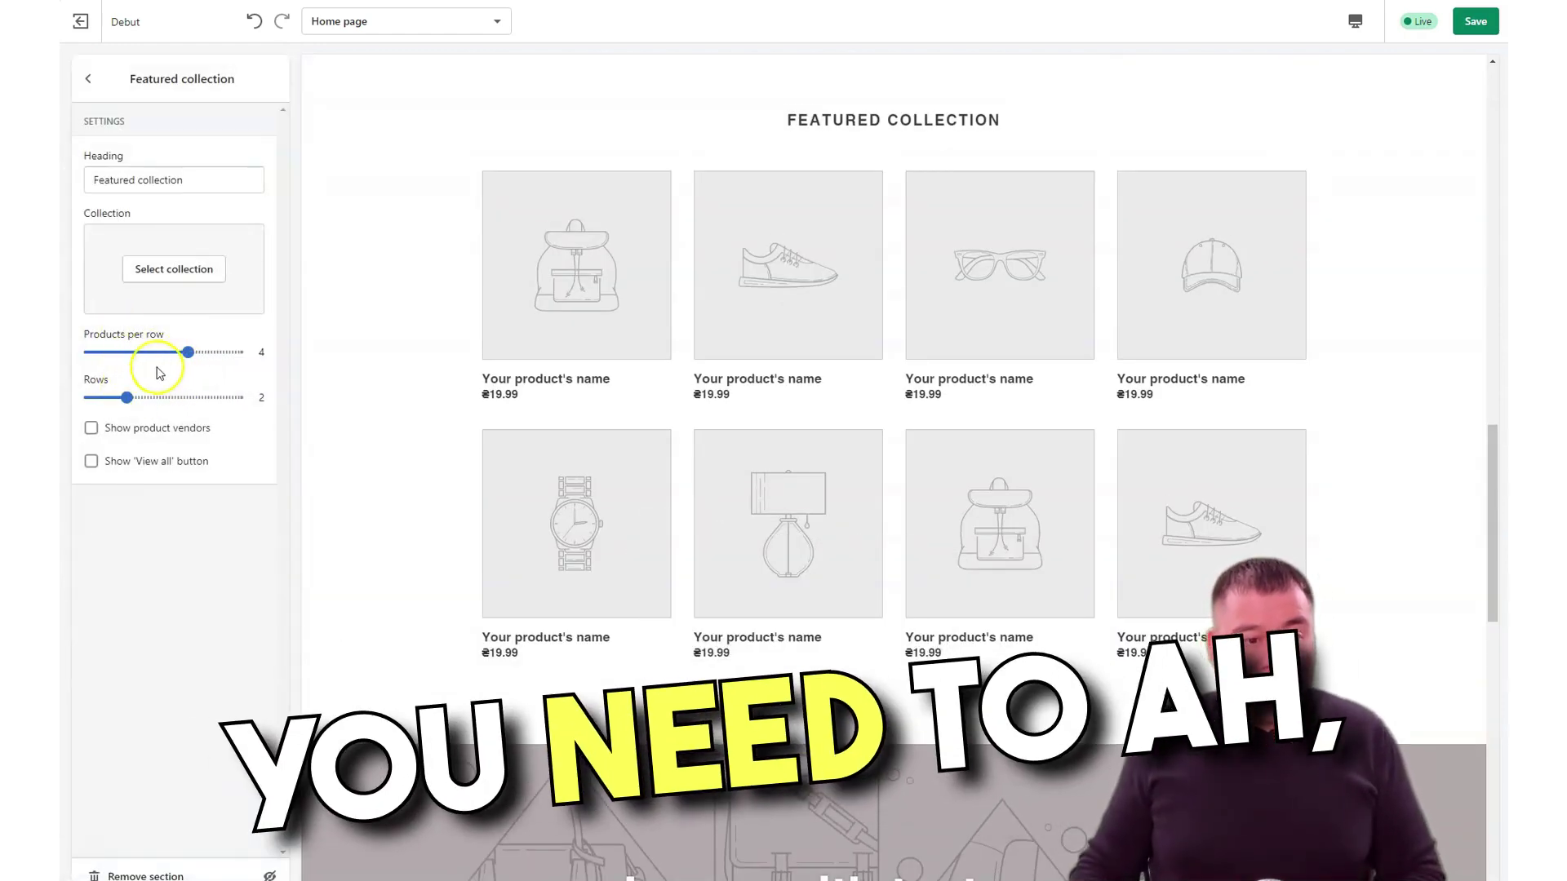
{"action": "left_click_drag", "start_coordinate": [186, 350], "coordinate": [163, 352]}
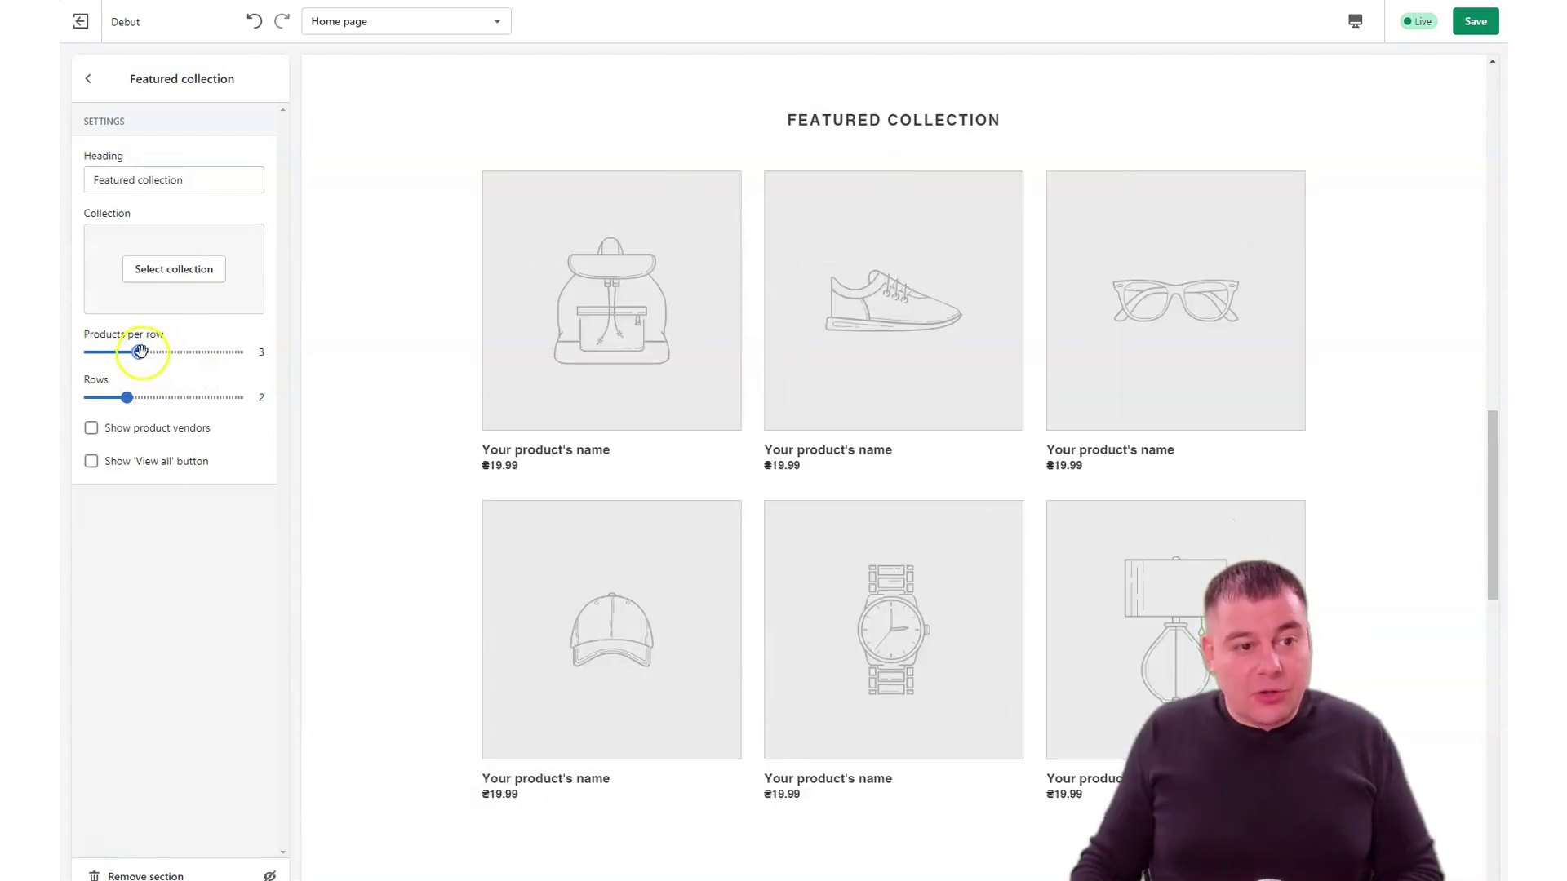
{"action": "left_click_drag", "start_coordinate": [140, 352], "coordinate": [210, 352]}
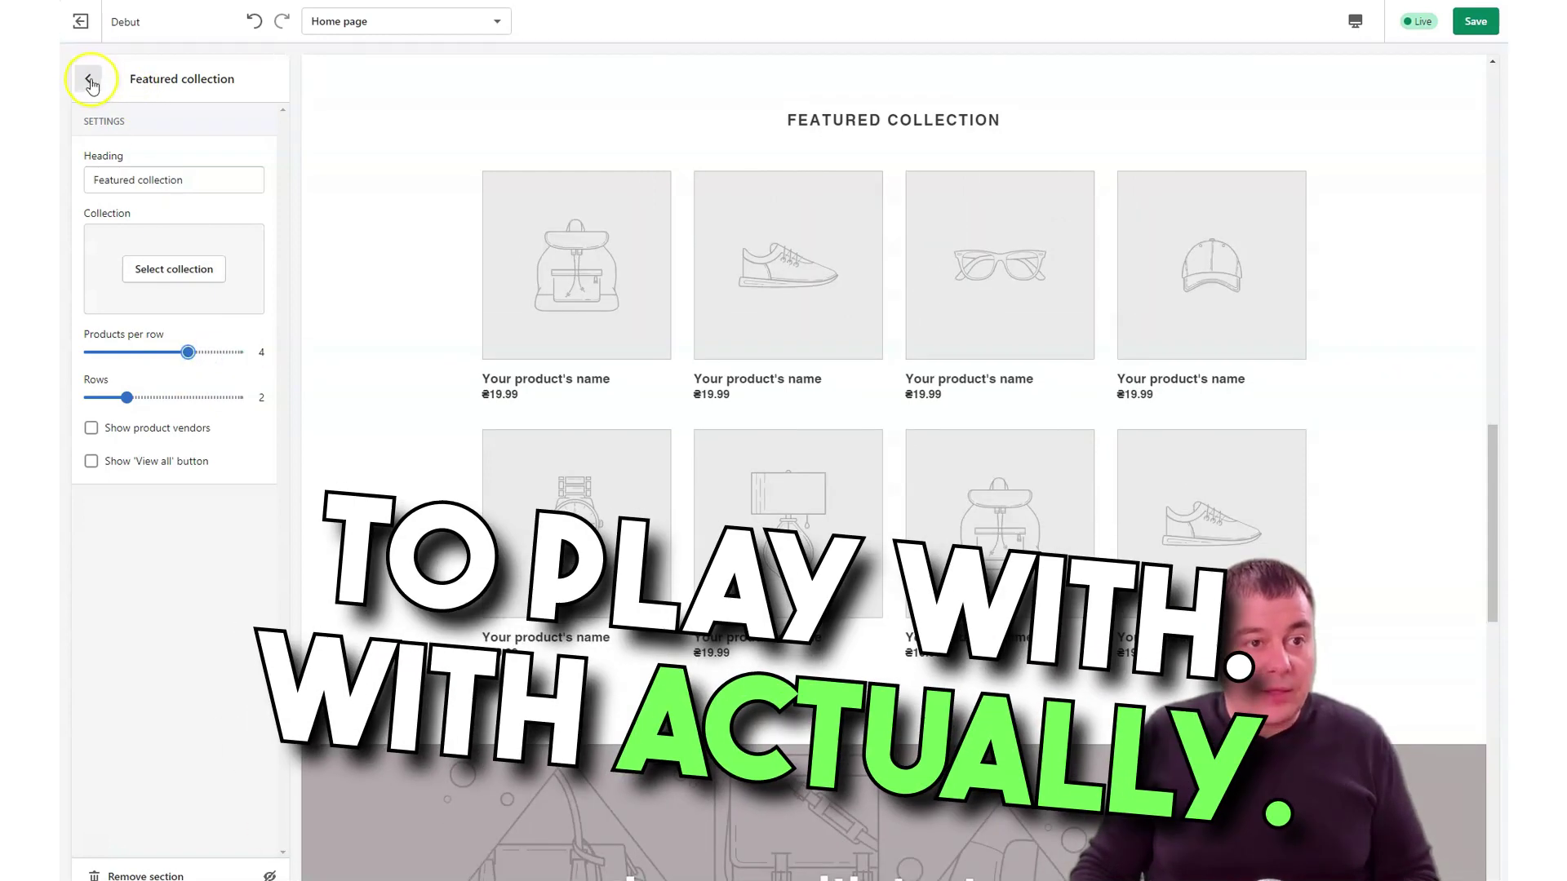
Step: Exit the theme editor without saving and go to the empty Products list
{"action": "left_click", "coordinate": [88, 78]}
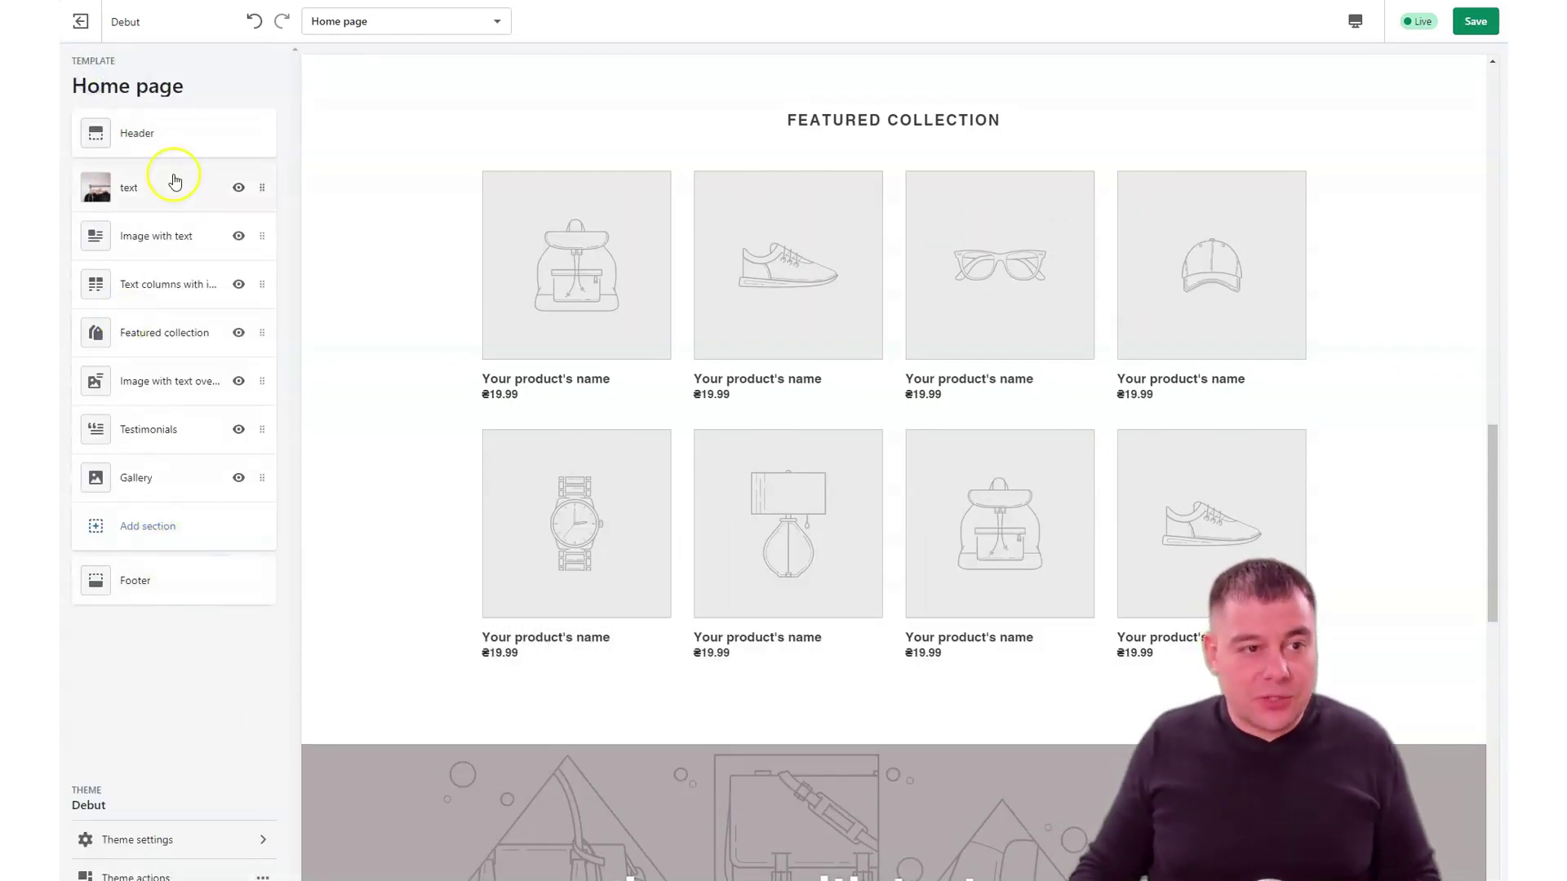
{"action": "left_click", "coordinate": [82, 30]}
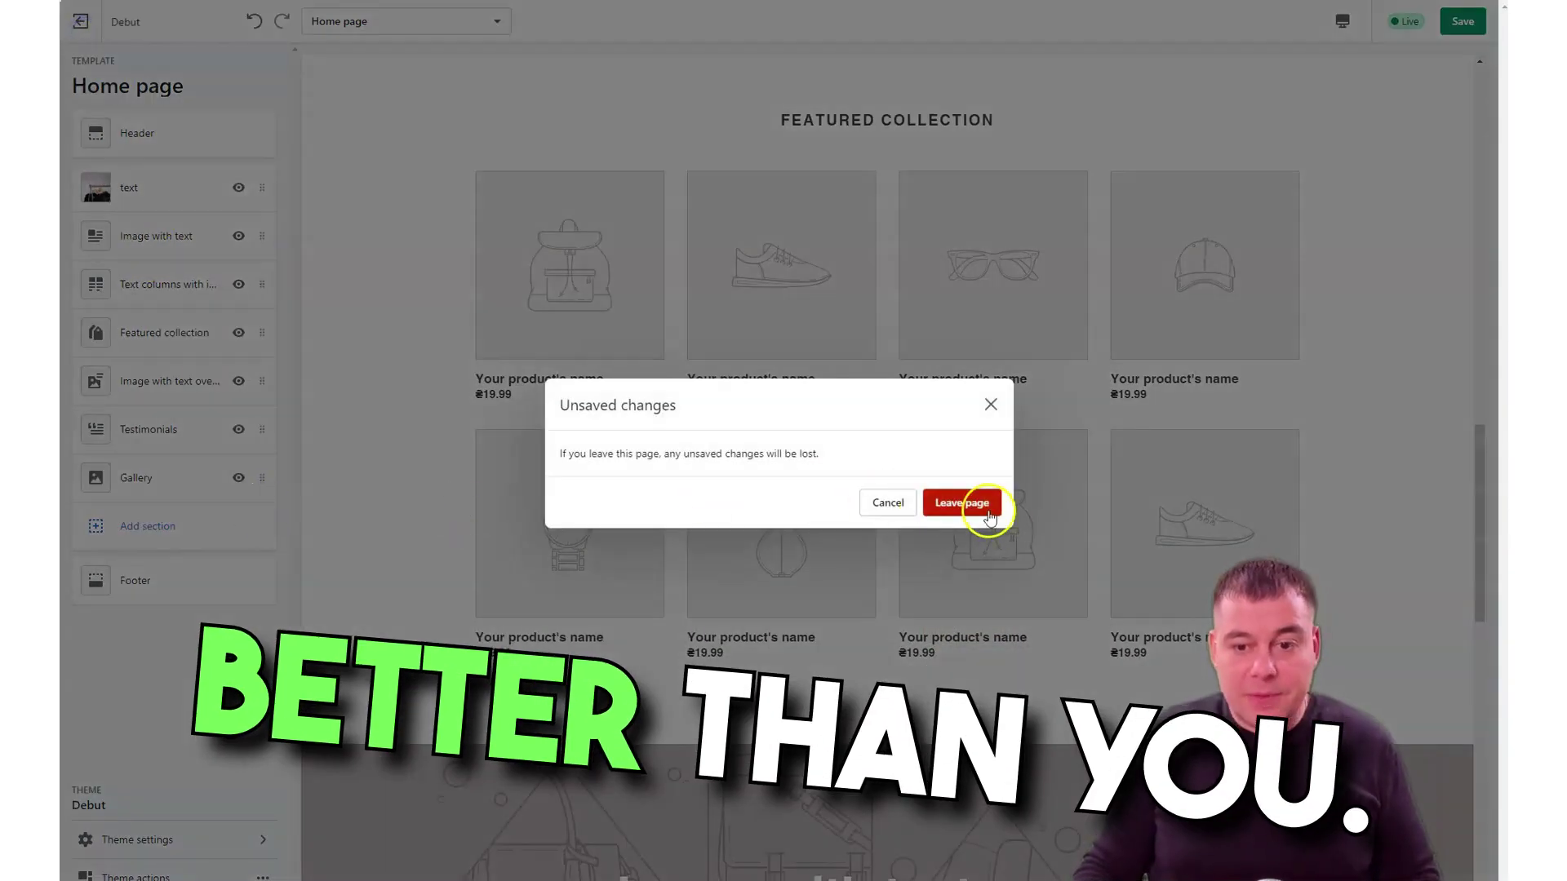
{"action": "left_click", "coordinate": [985, 504]}
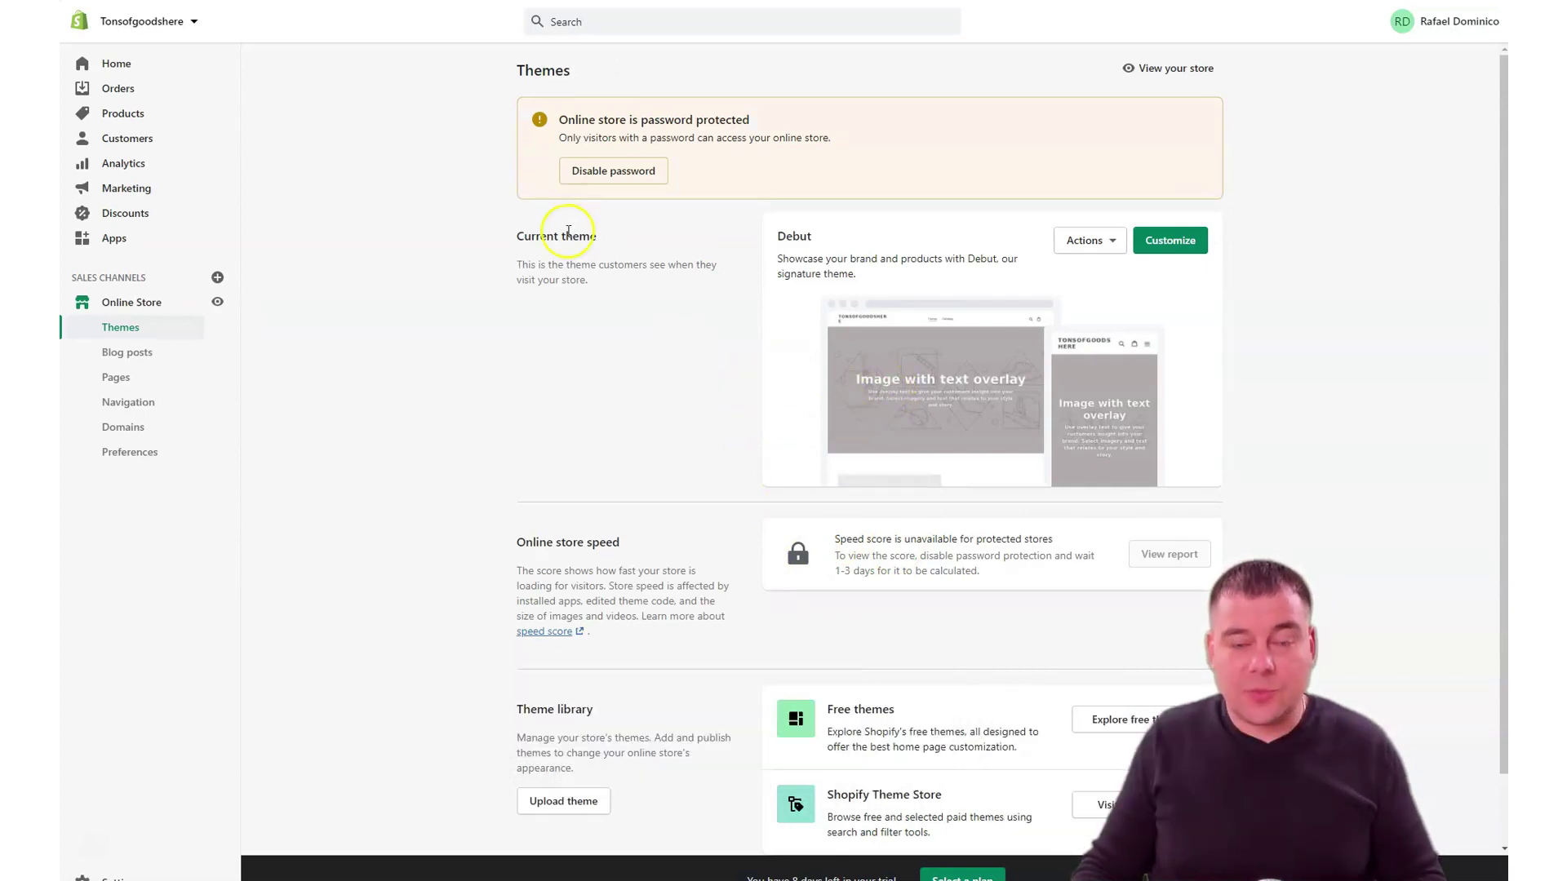
{"action": "left_click", "coordinate": [104, 118]}
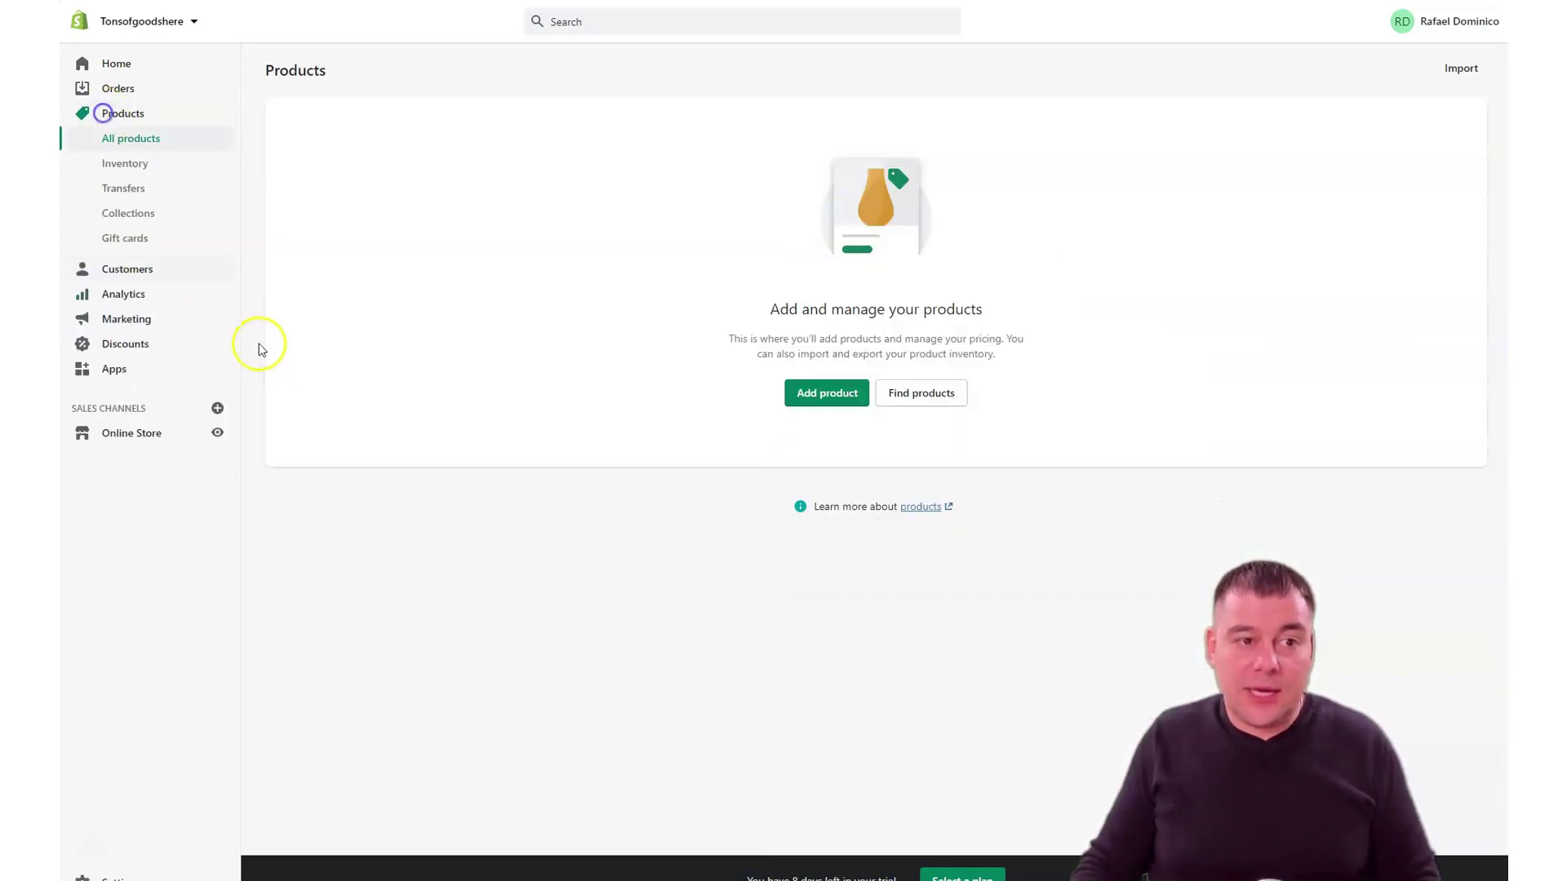
Step: Start a new product and review its empty title, description and tags fields, down to Pricing
{"action": "left_click", "coordinate": [827, 399]}
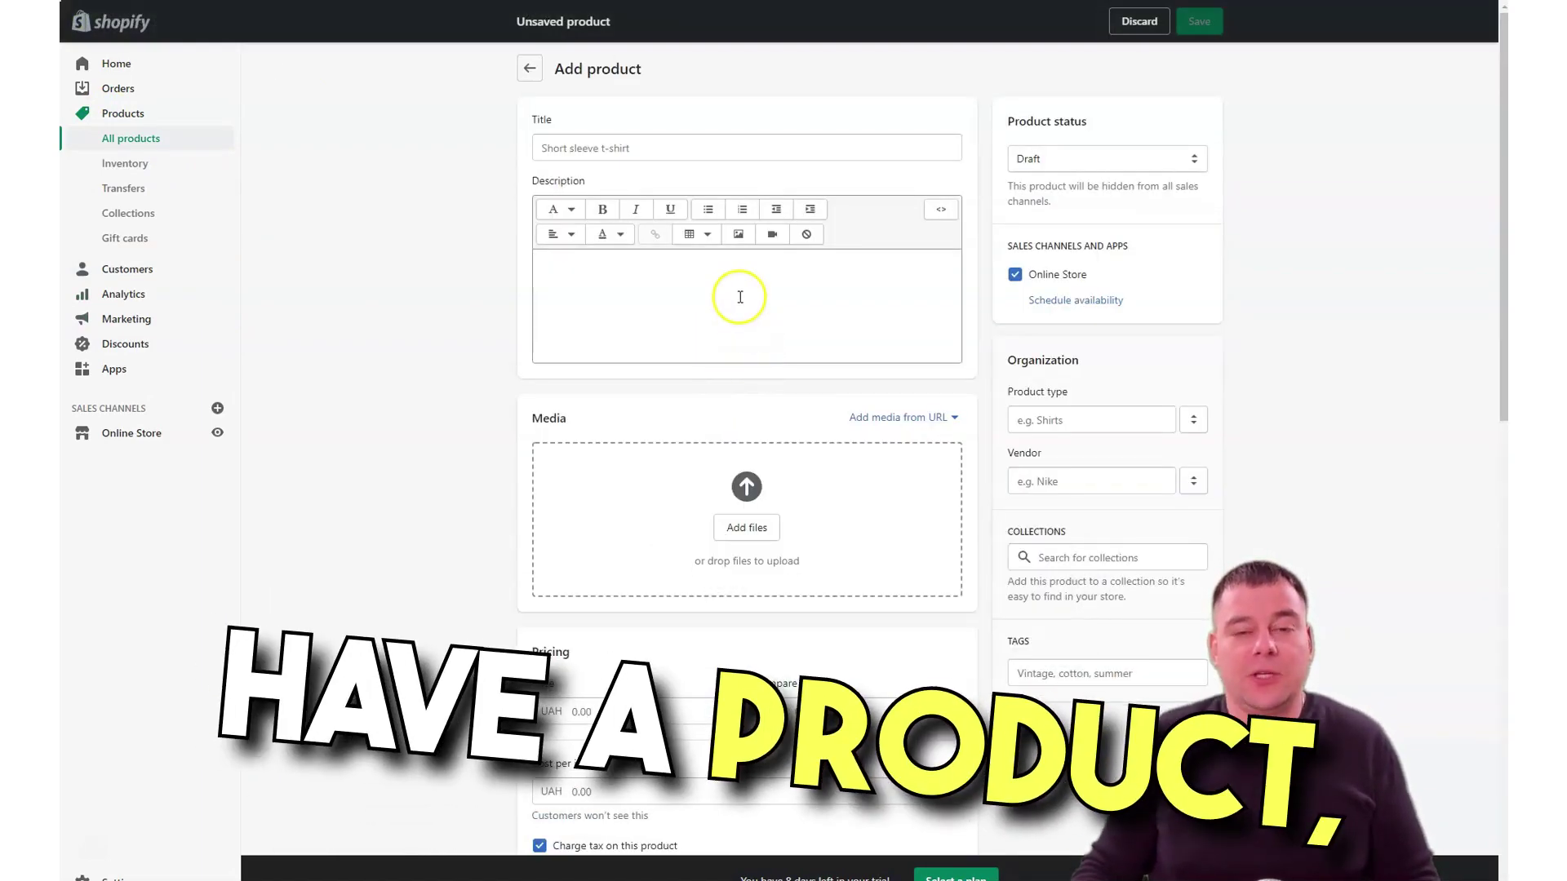
{"action": "left_click", "coordinate": [570, 150]}
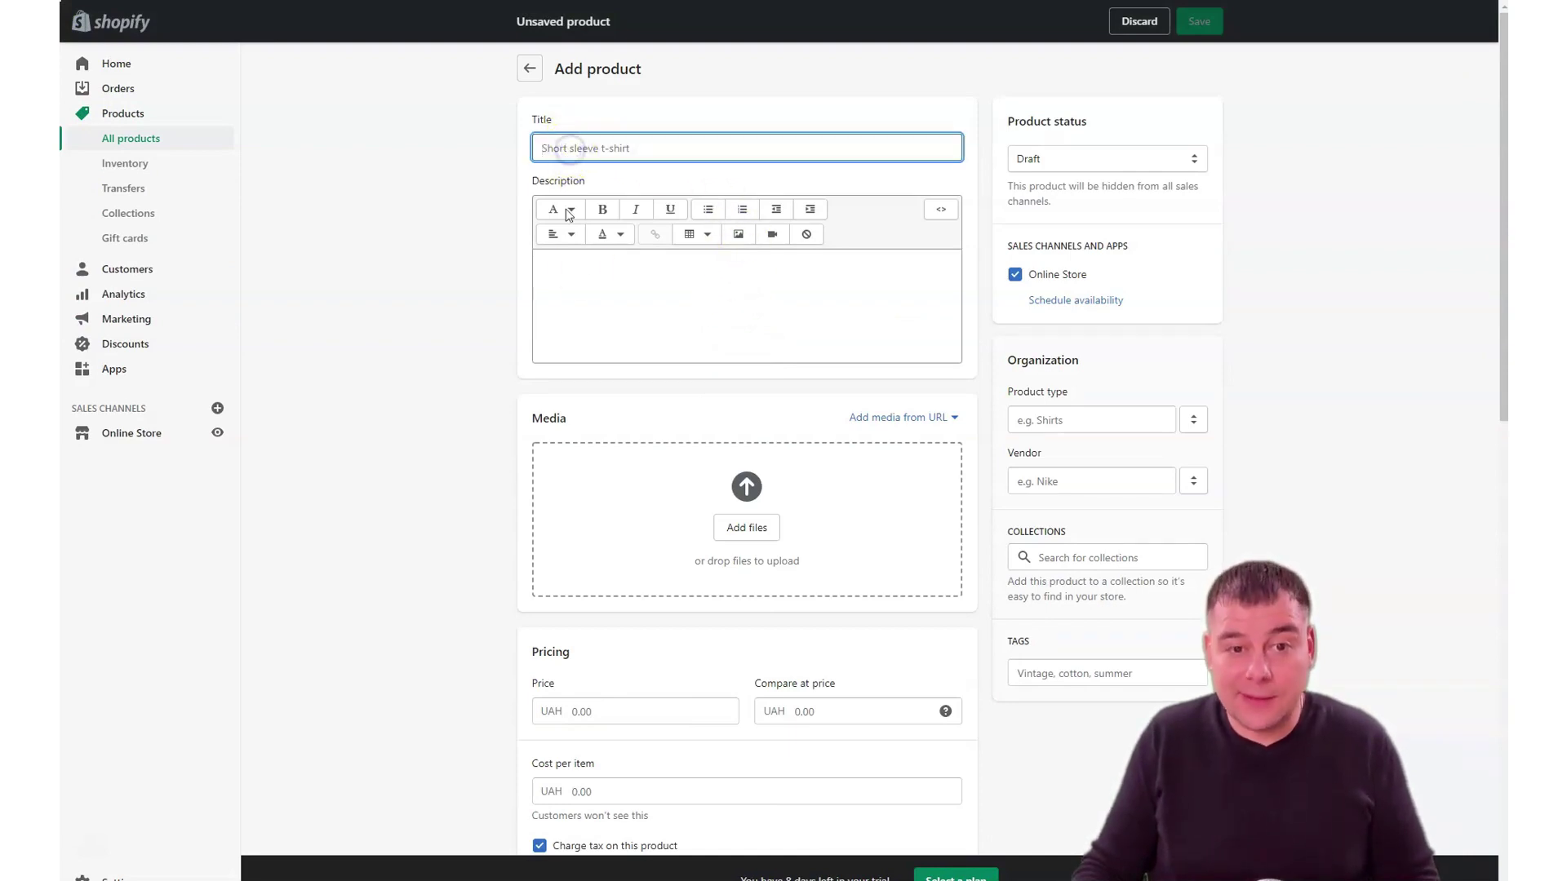
{"action": "left_click", "coordinate": [593, 308]}
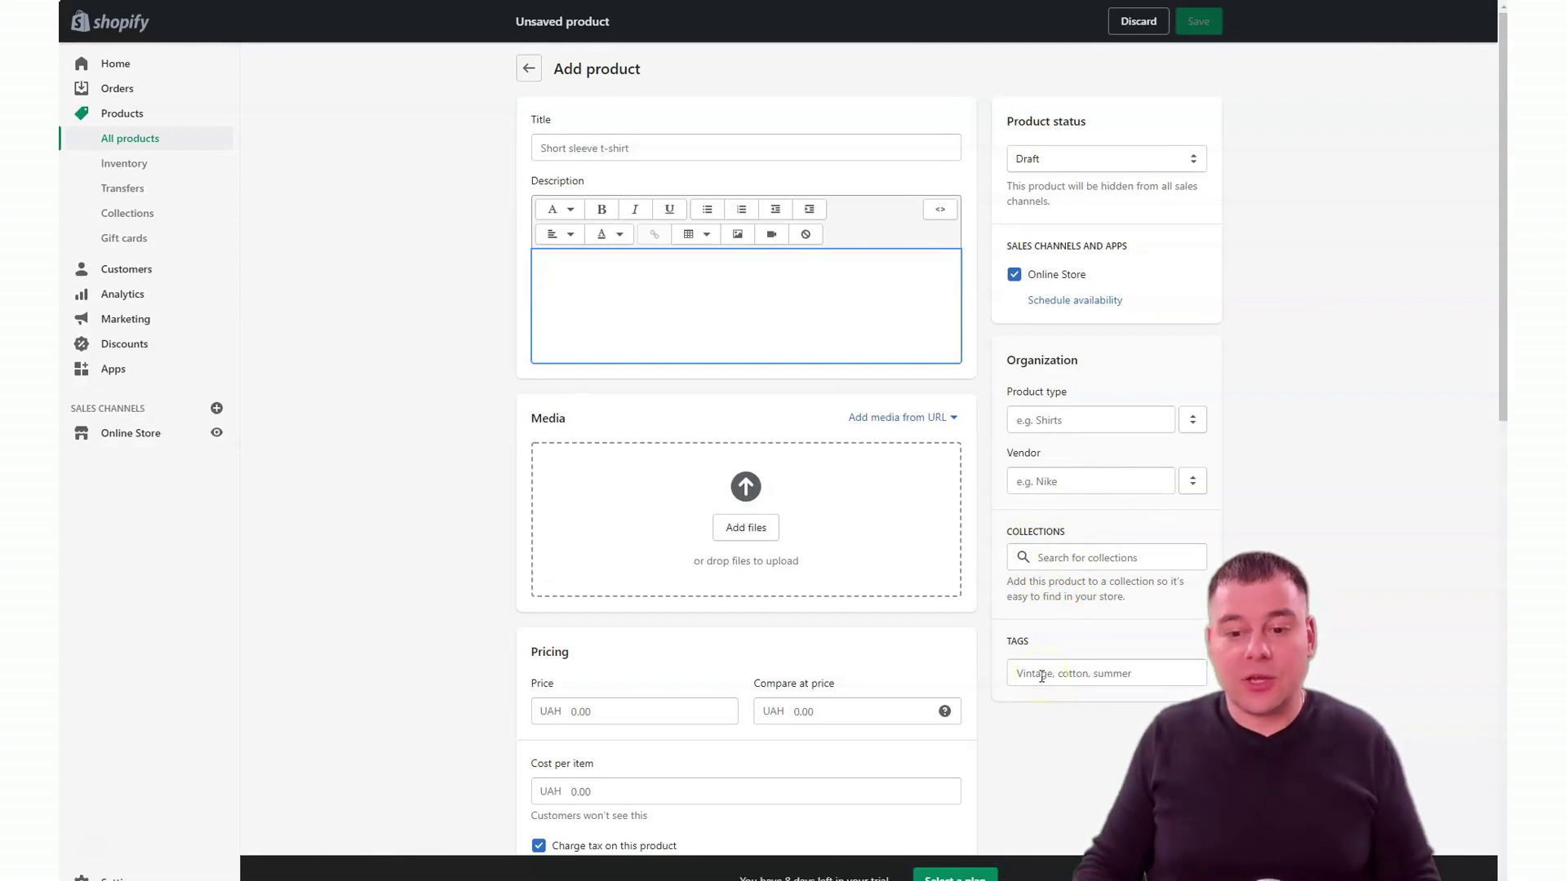
{"action": "left_click", "coordinate": [1042, 676]}
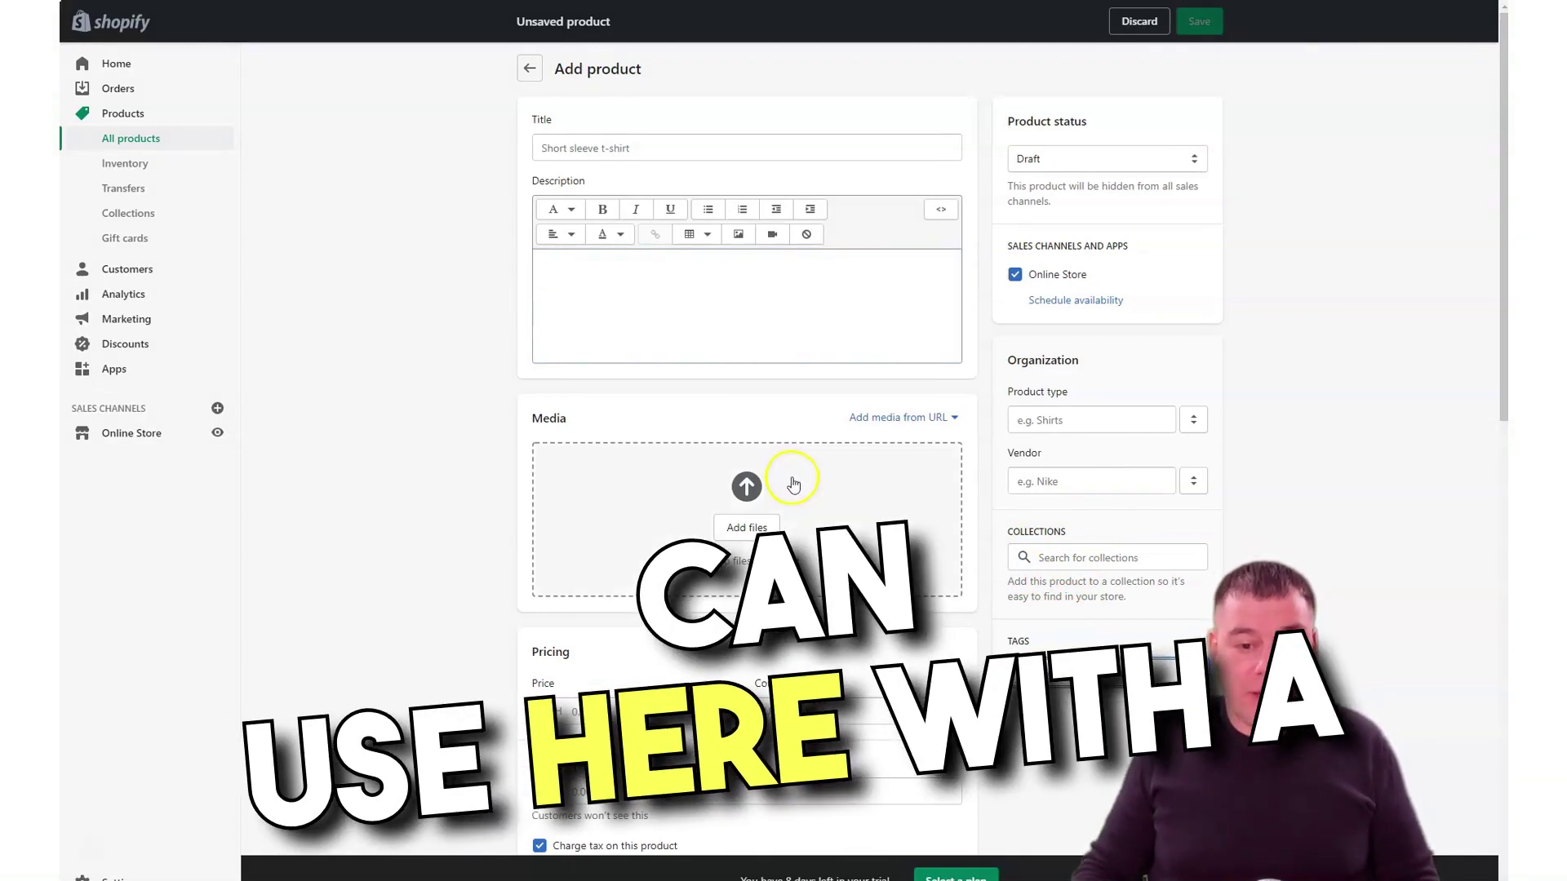
{"action": "left_click", "coordinate": [691, 316]}
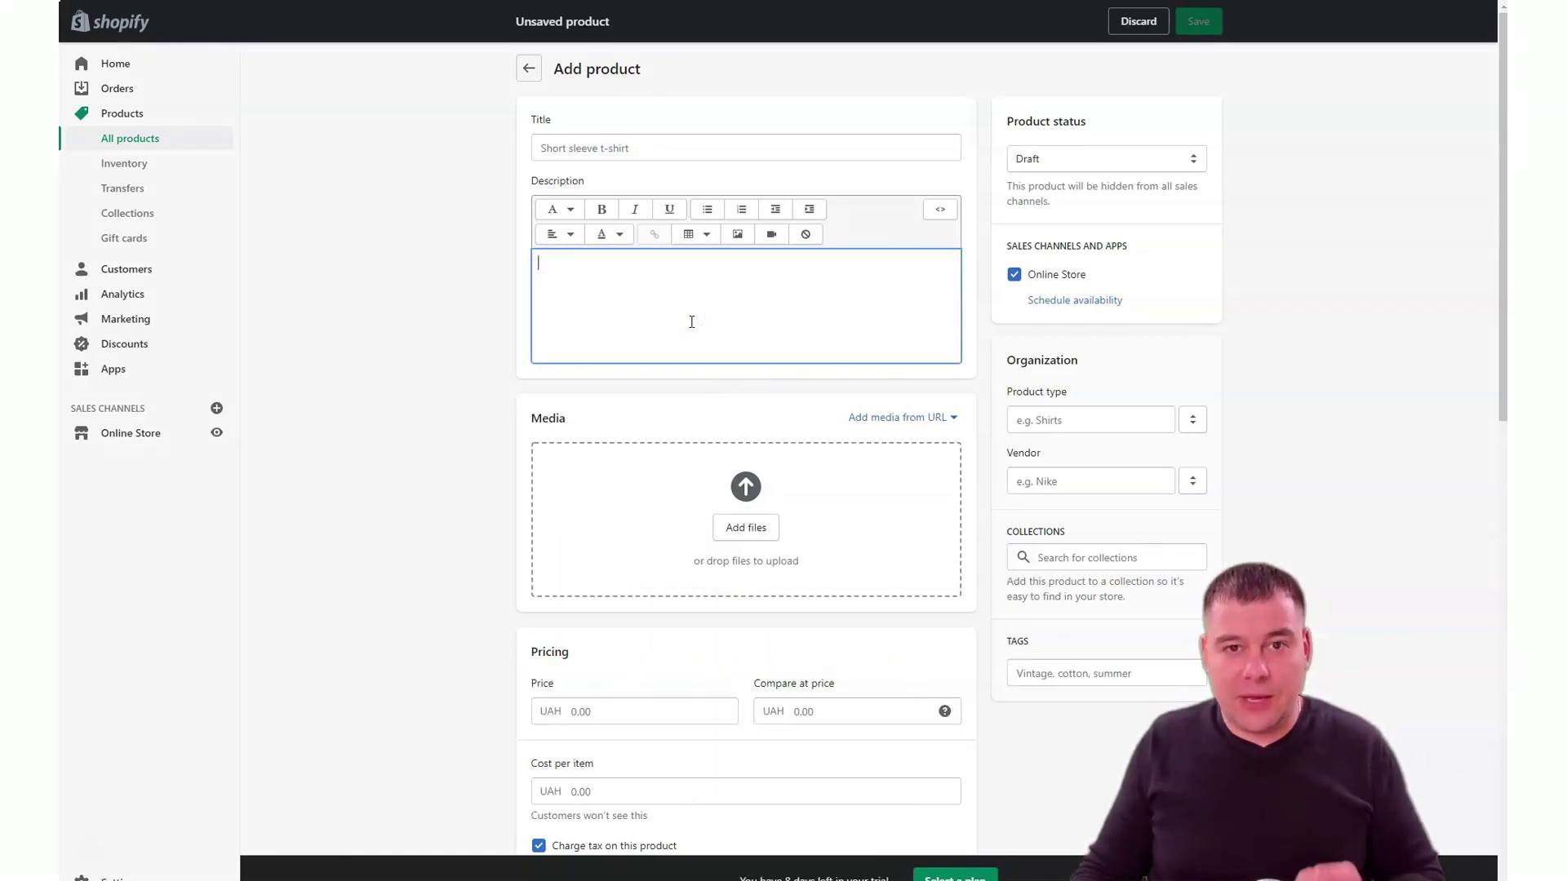
{"action": "scroll", "coordinate": [692, 322], "scroll_direction": "down", "scroll_amount": 2}
{"action": "scroll", "coordinate": [700, 266], "scroll_direction": "up", "scroll_amount": 2}
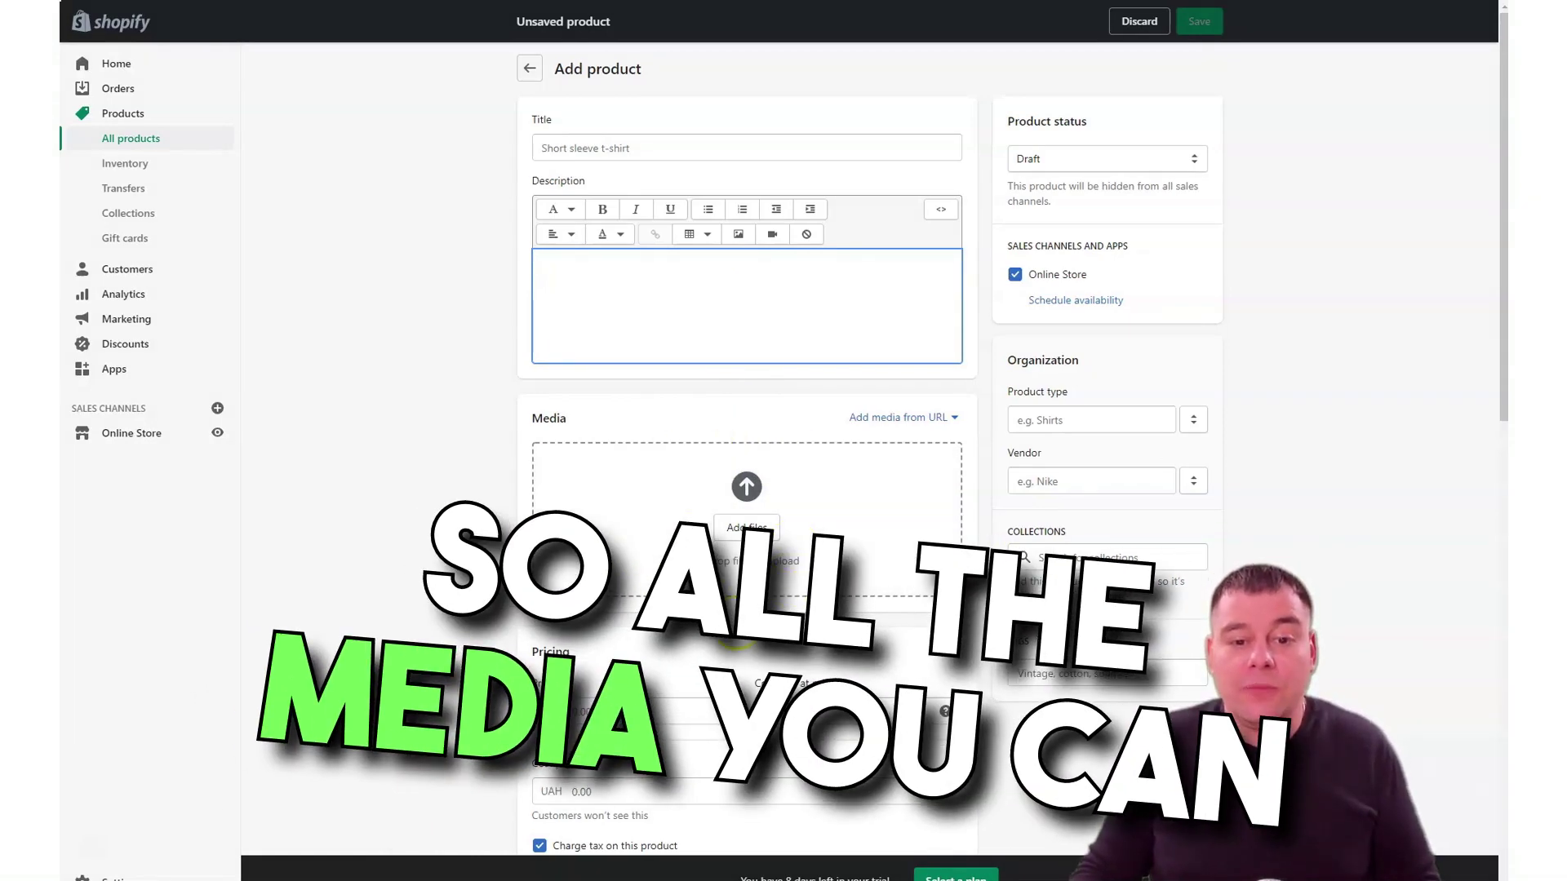
{"action": "scroll", "coordinate": [742, 489], "scroll_direction": "down", "scroll_amount": 4}
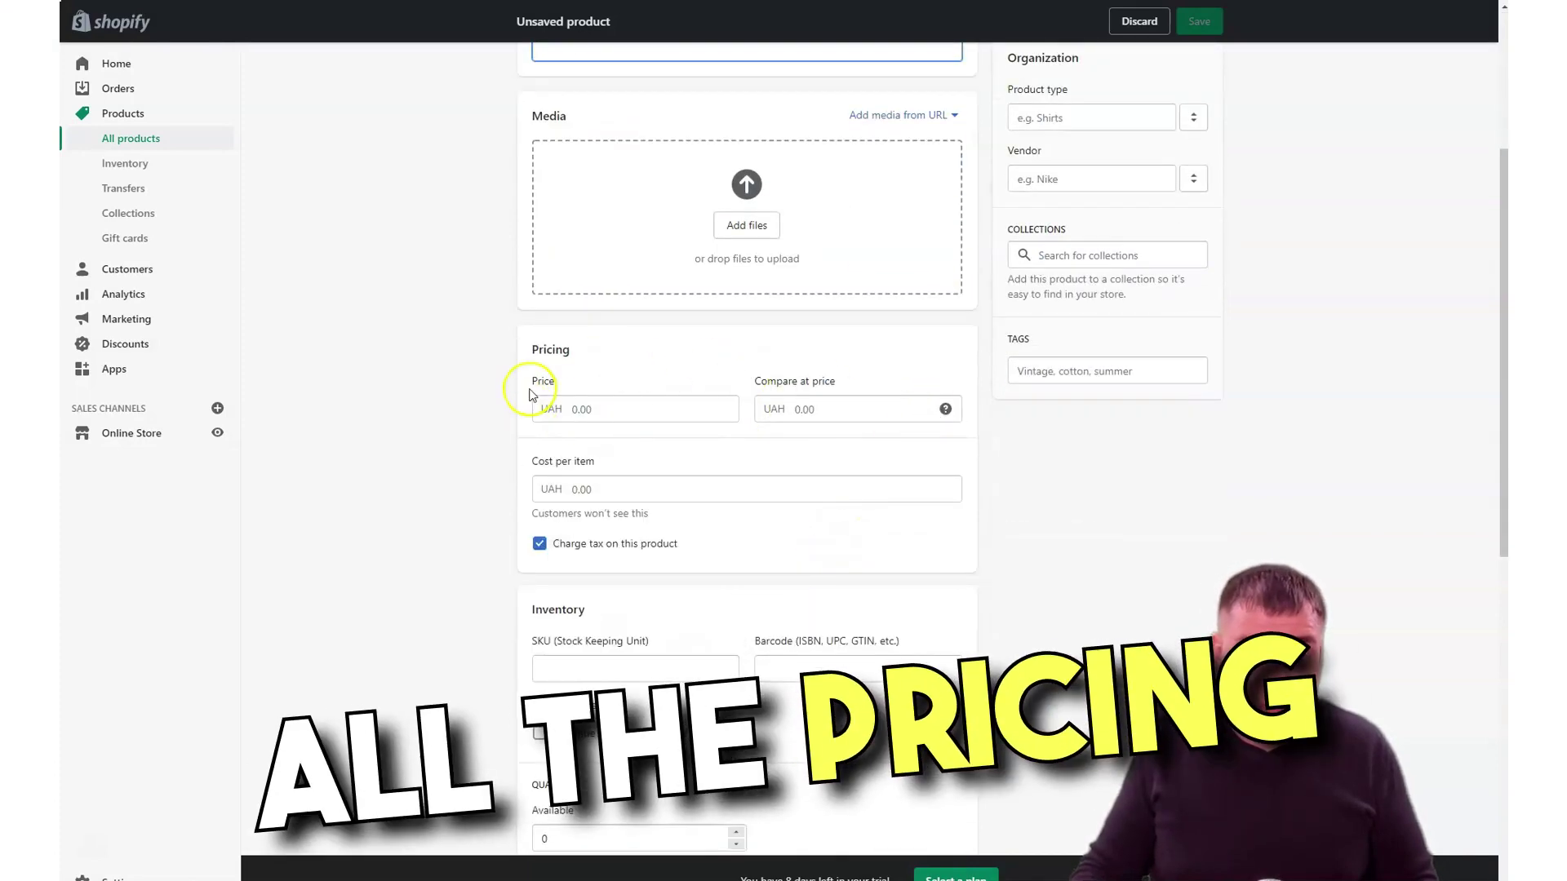
Step: Enter price 200.00 UAH, compare-at 500.00 UAH and cost 80.00 UAH, with tax charged
{"action": "left_click", "coordinate": [585, 415]}
{"action": "type", "text": "200"}
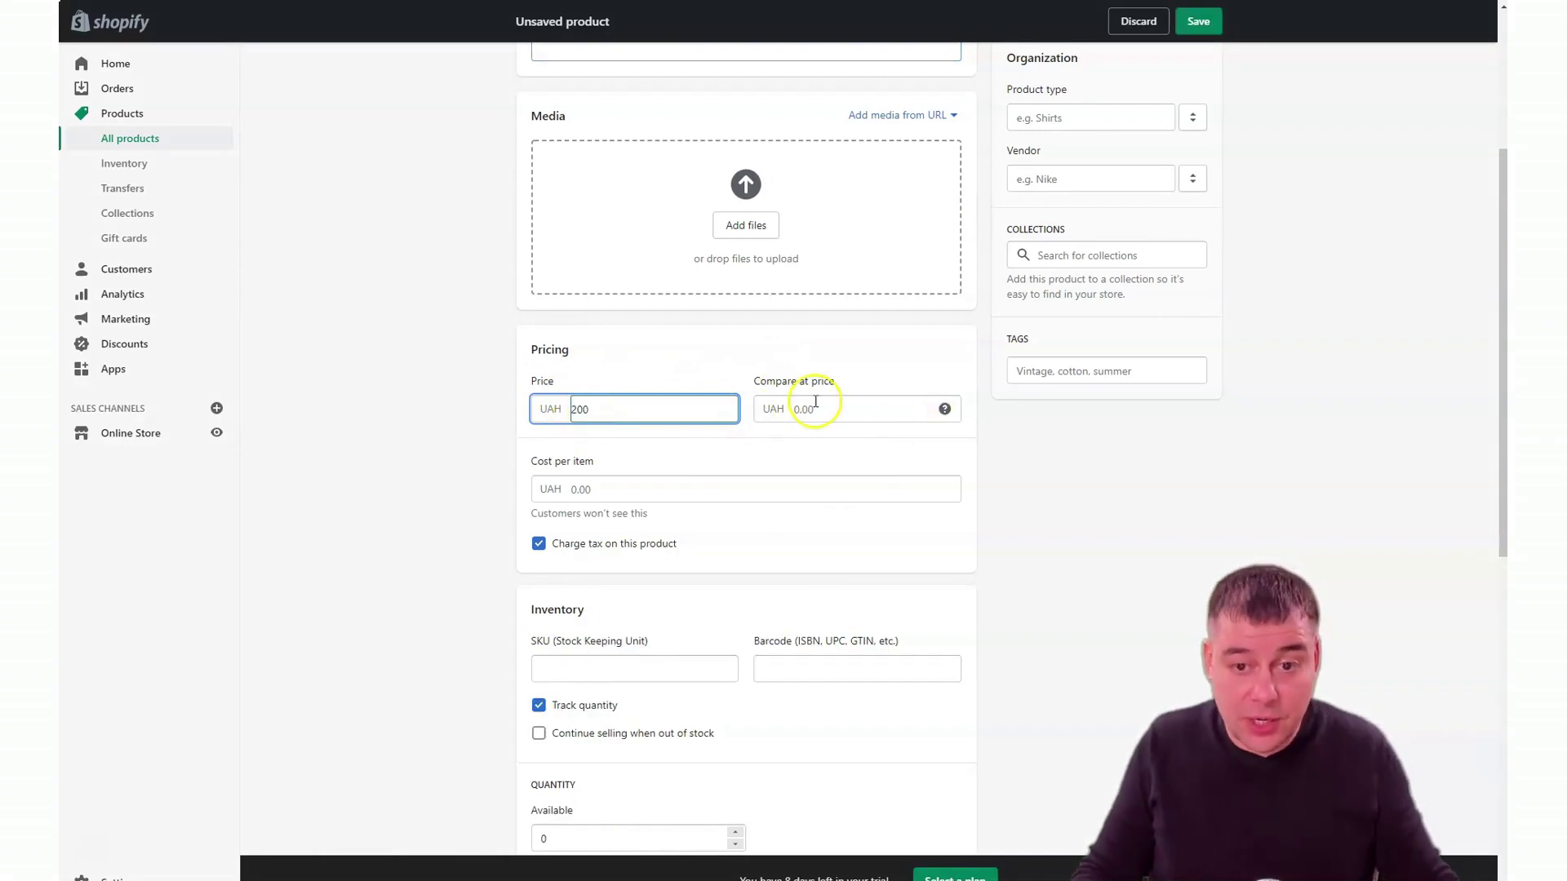
{"action": "left_click", "coordinate": [830, 408]}
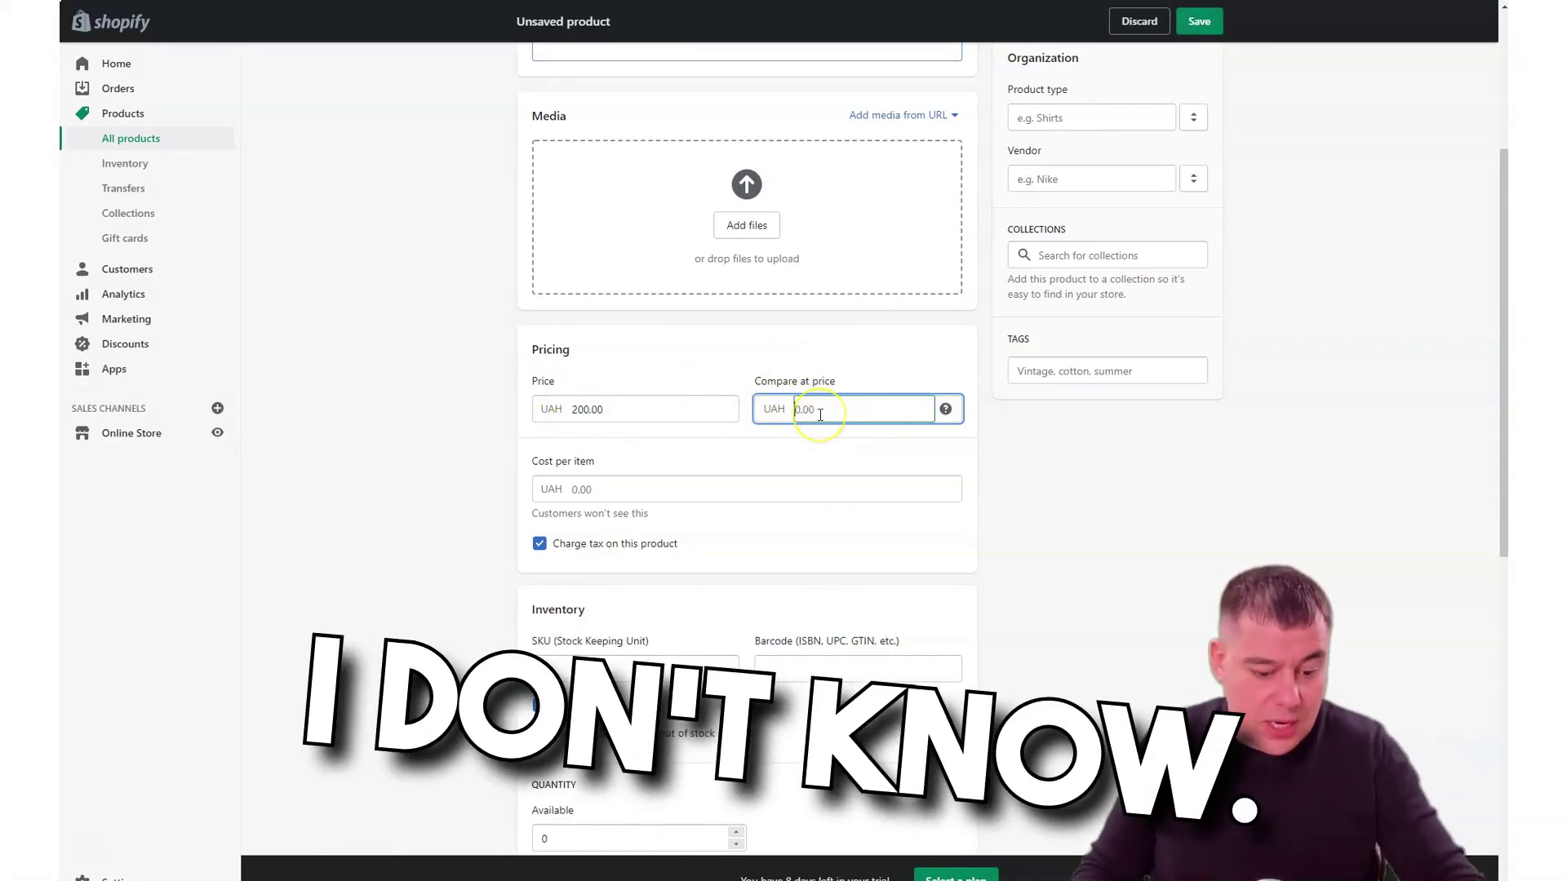
{"action": "left_click", "coordinate": [852, 403]}
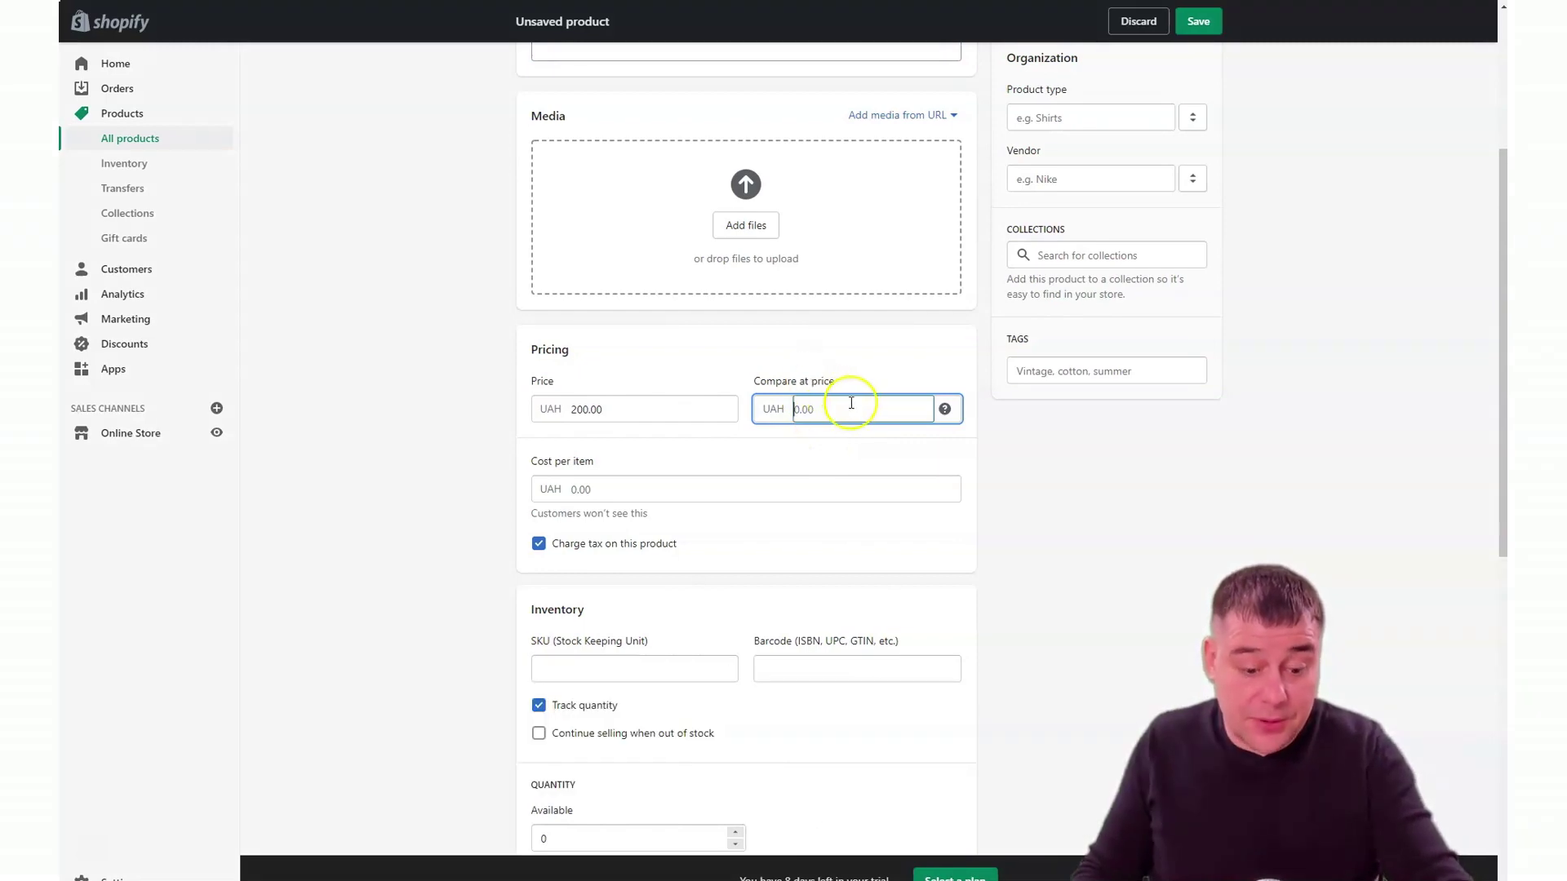
{"action": "type", "text": "500"}
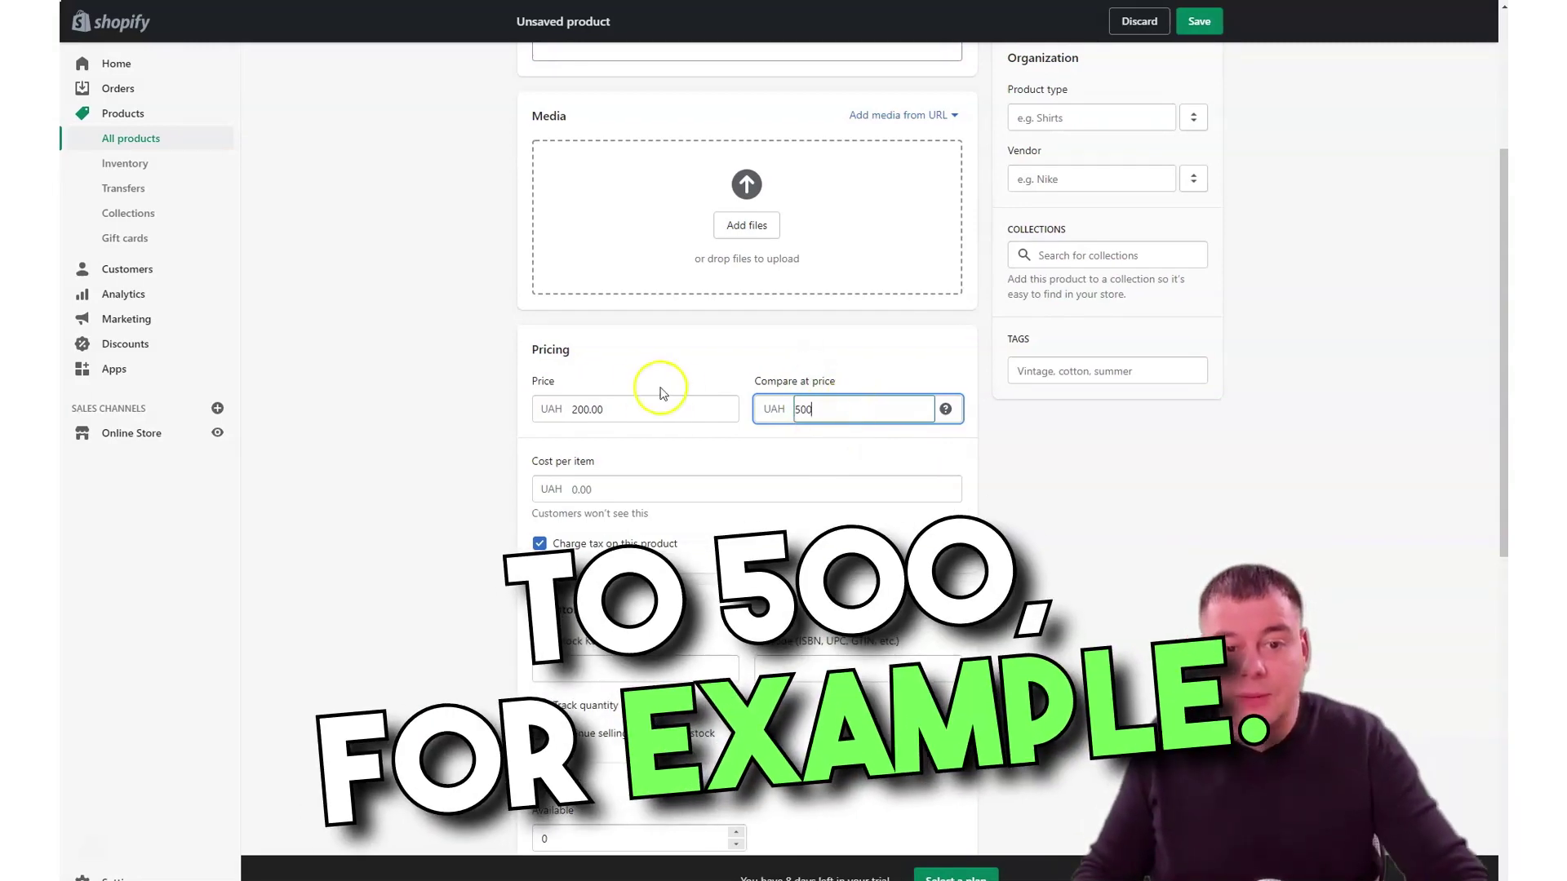
{"action": "left_click", "coordinate": [608, 490]}
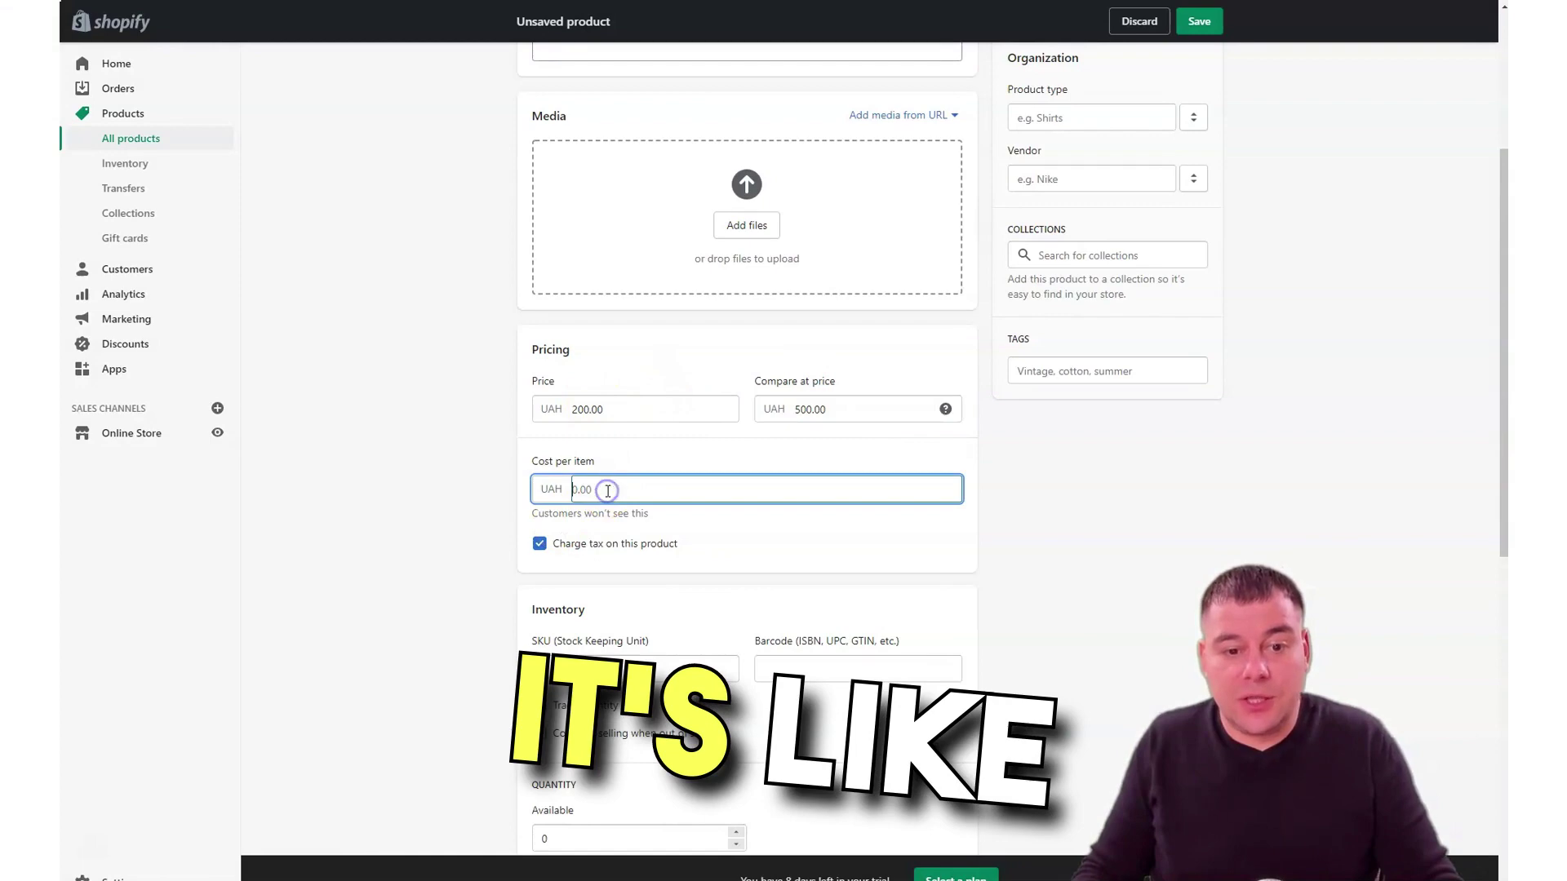
{"action": "left_click", "coordinate": [559, 545]}
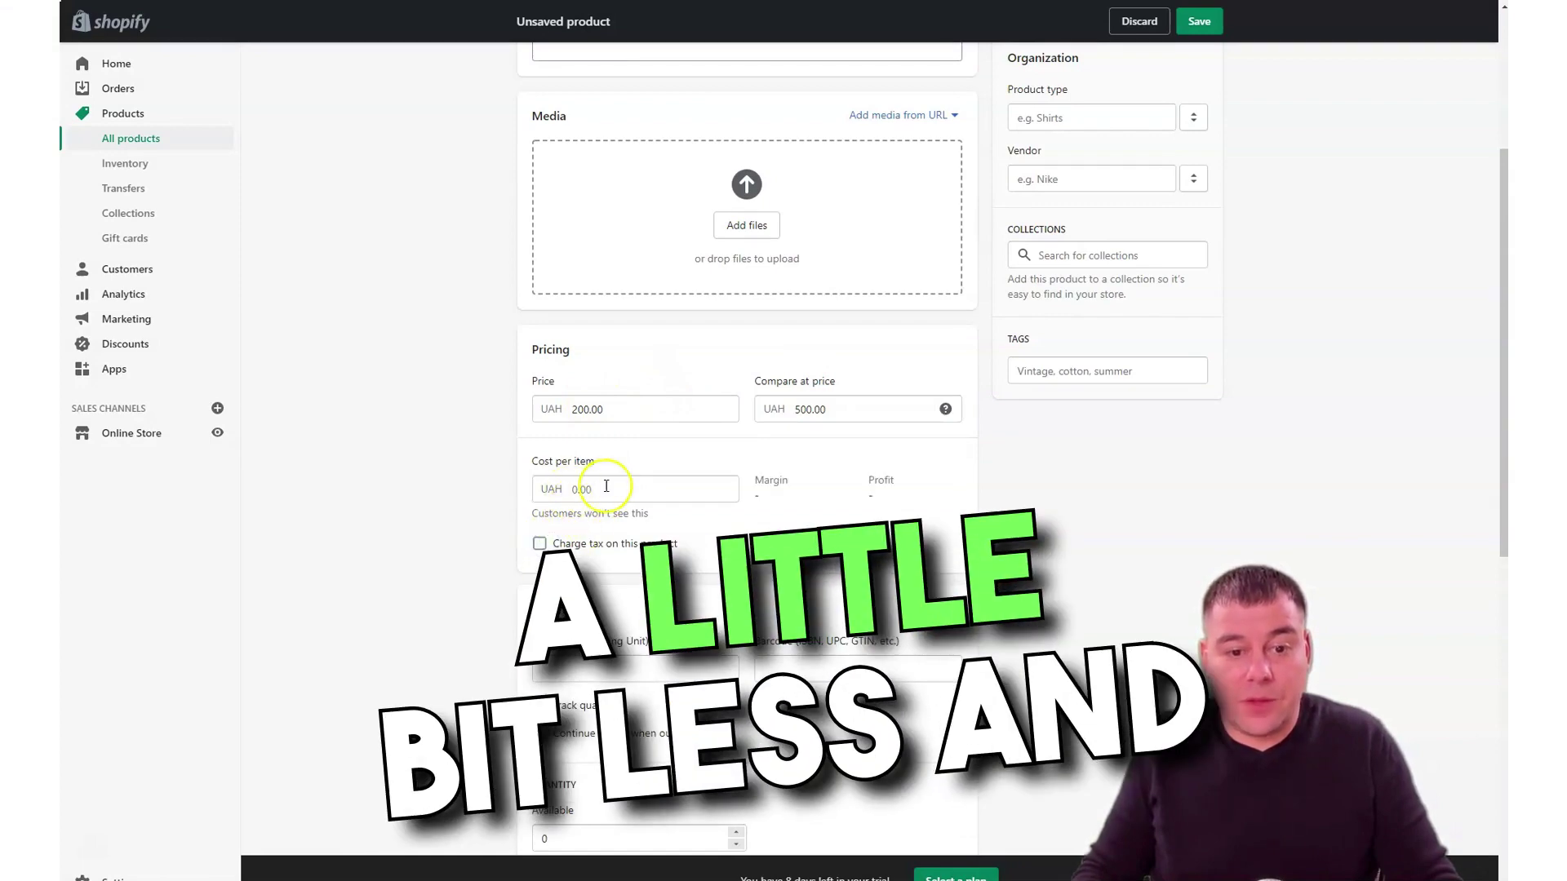
{"action": "left_click", "coordinate": [597, 492]}
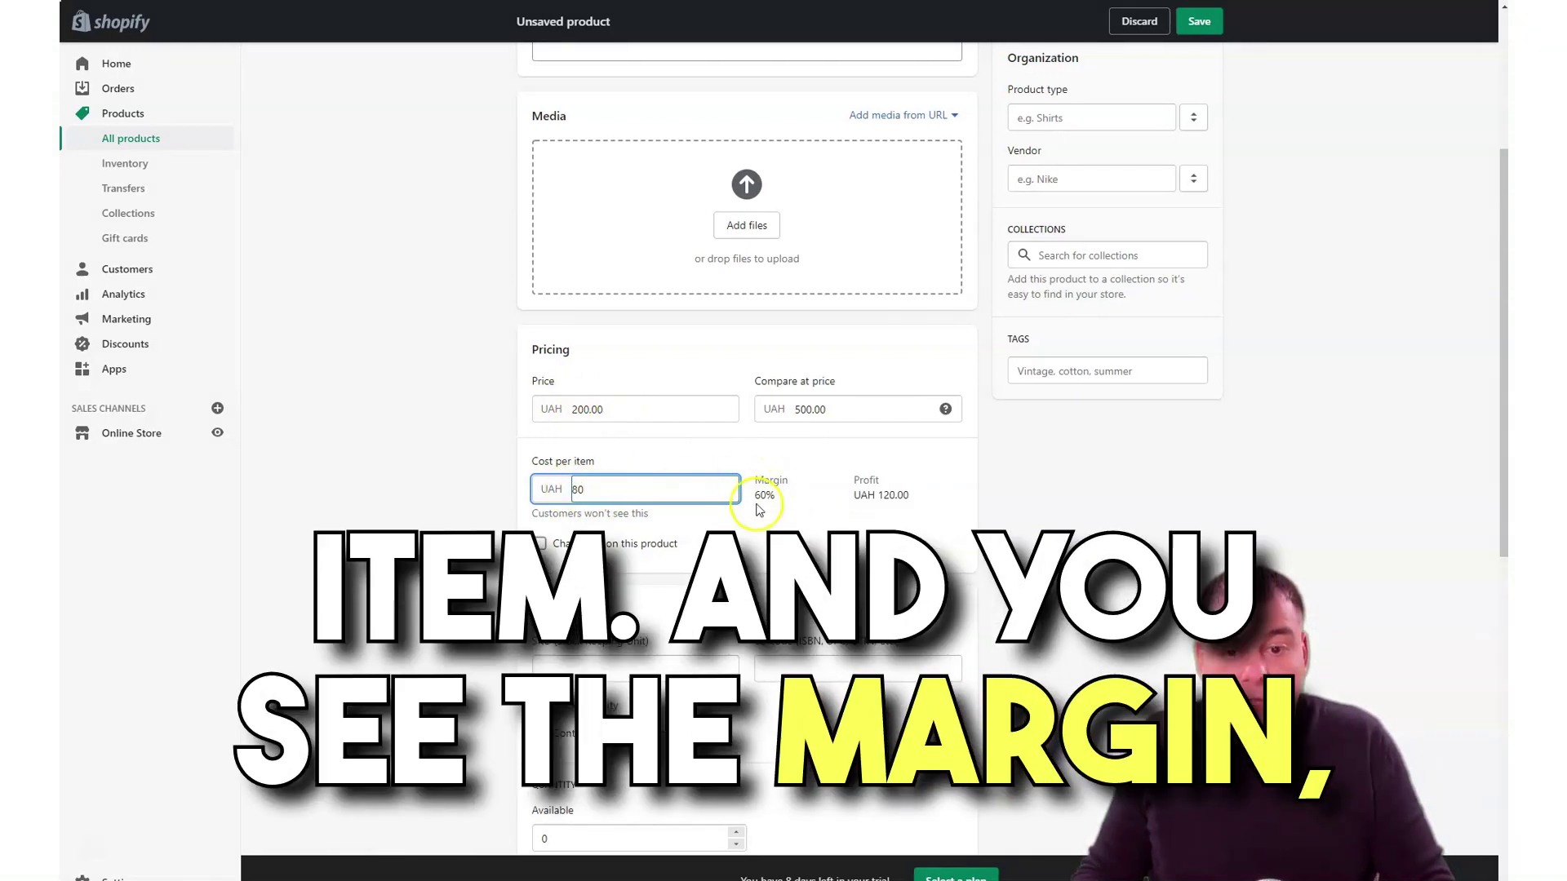
{"action": "left_click", "coordinate": [539, 545]}
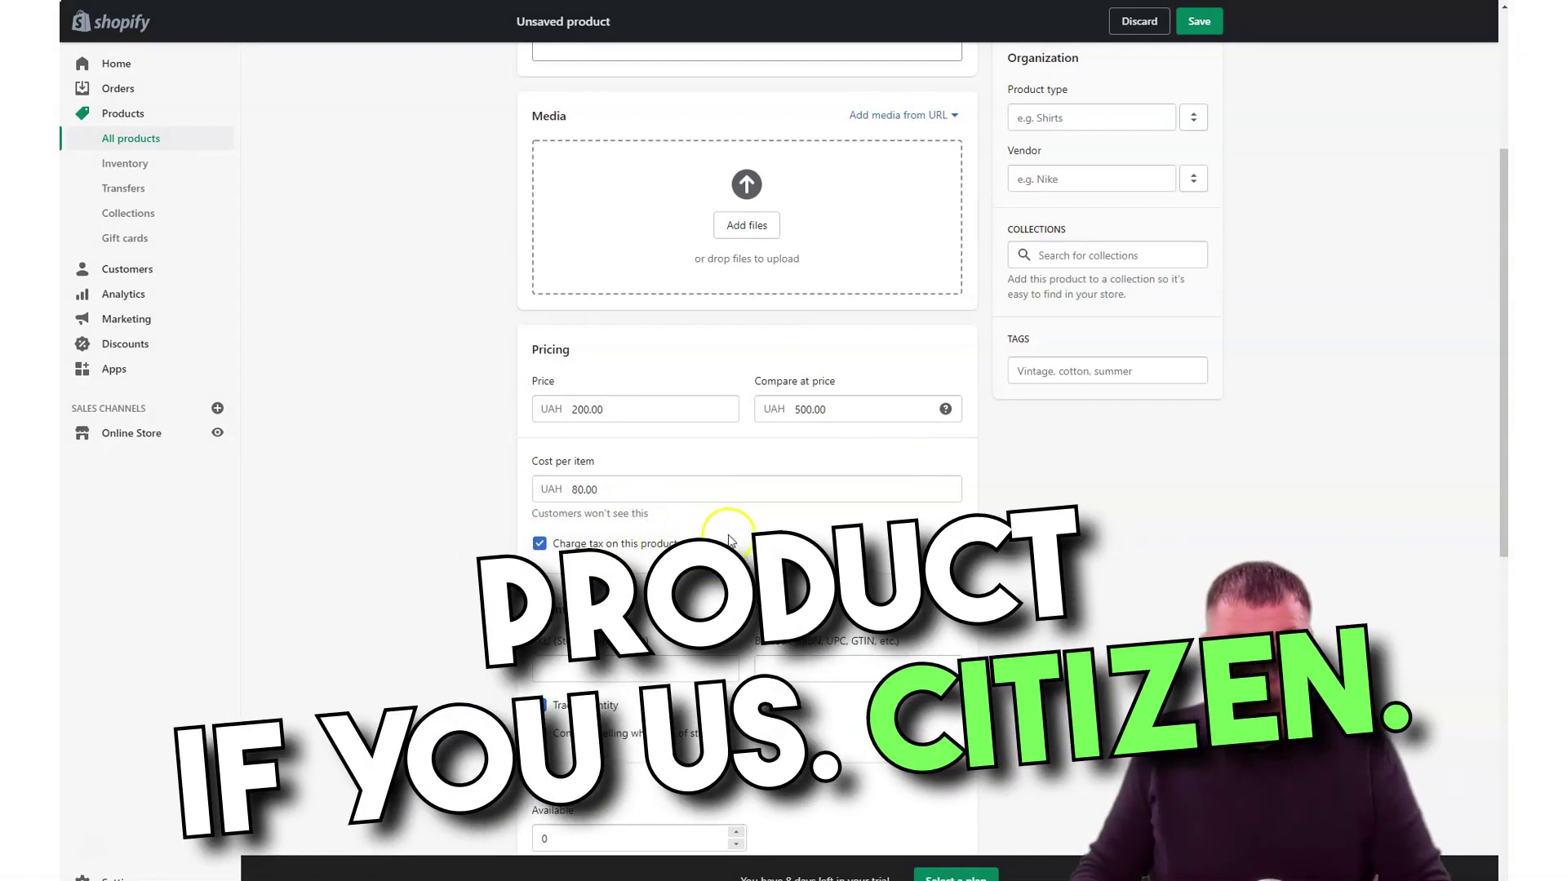
Step: Look through the rest of the product form, then return Home, discarding the unsaved product
{"action": "scroll", "coordinate": [729, 541], "scroll_direction": "down", "scroll_amount": 3}
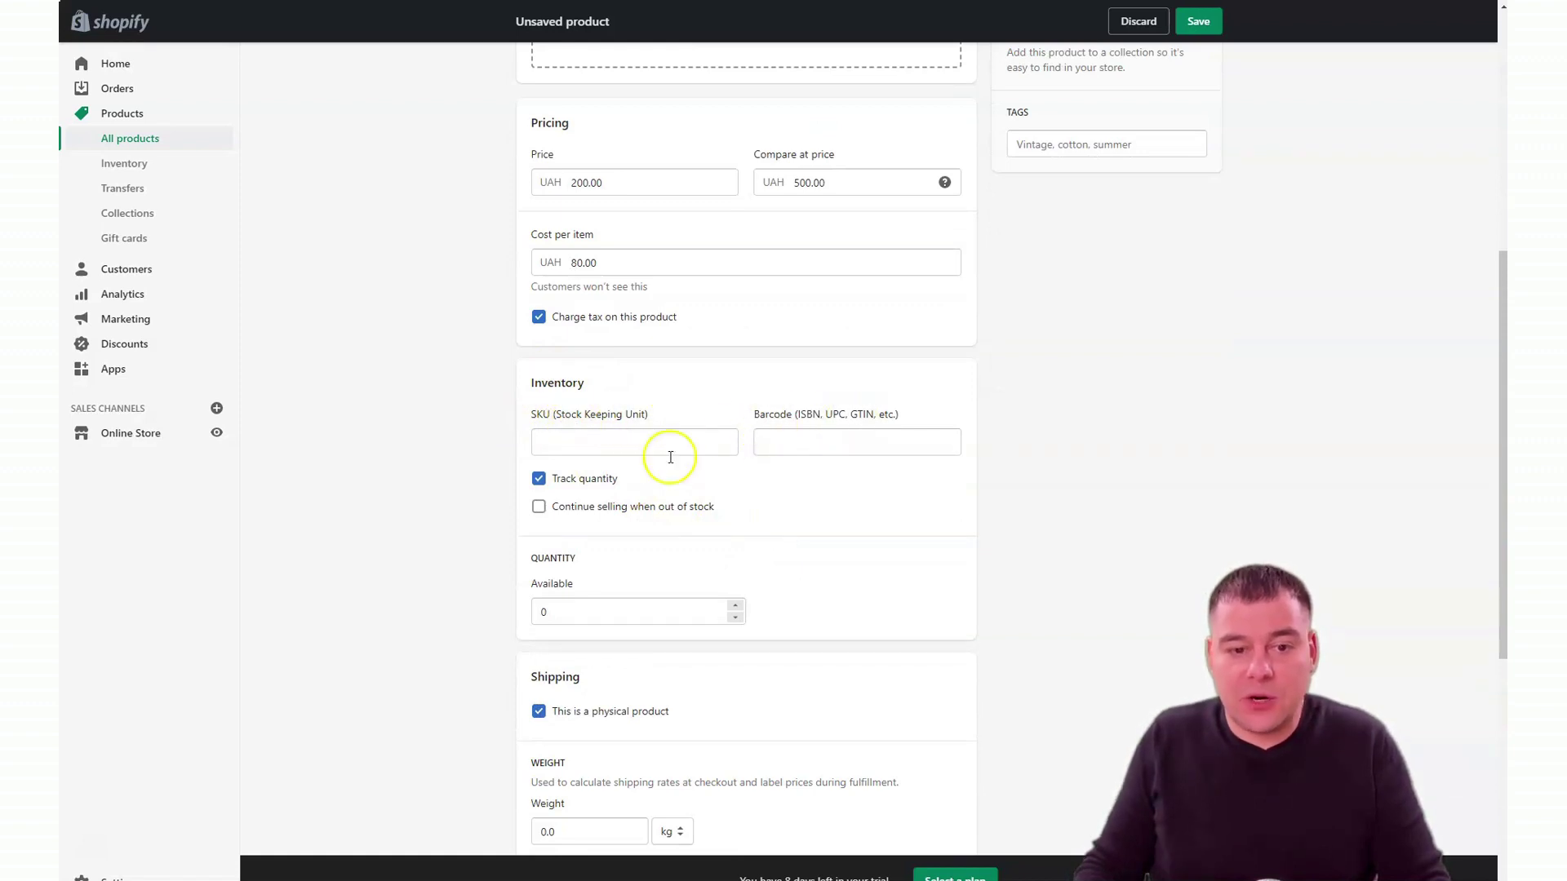
{"action": "scroll", "coordinate": [645, 510], "scroll_direction": "down", "scroll_amount": 4}
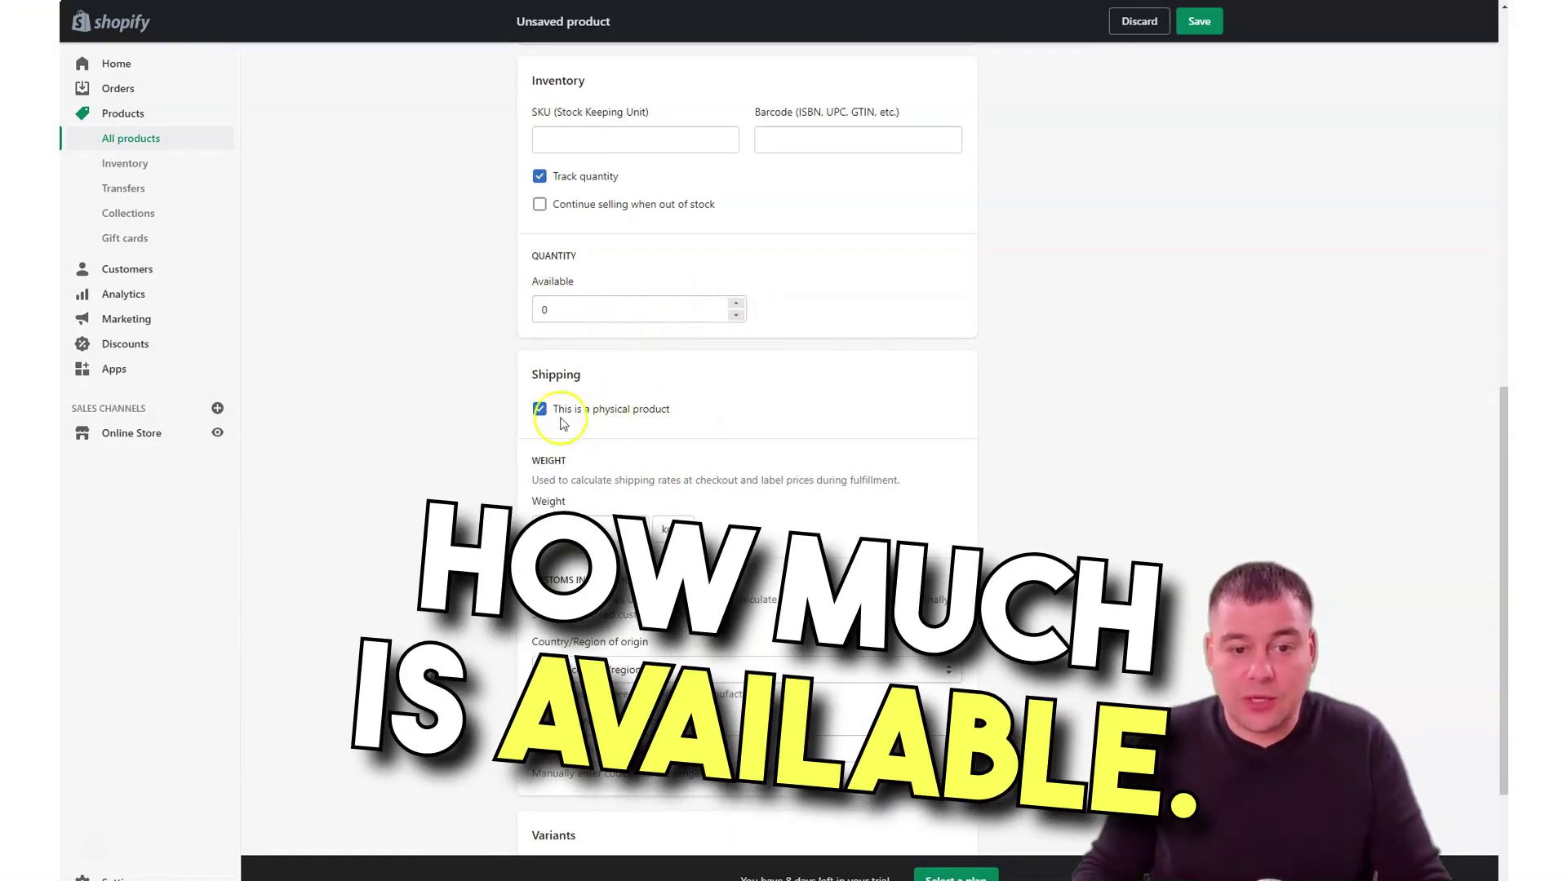
{"action": "scroll", "coordinate": [828, 489], "scroll_direction": "down", "scroll_amount": 3}
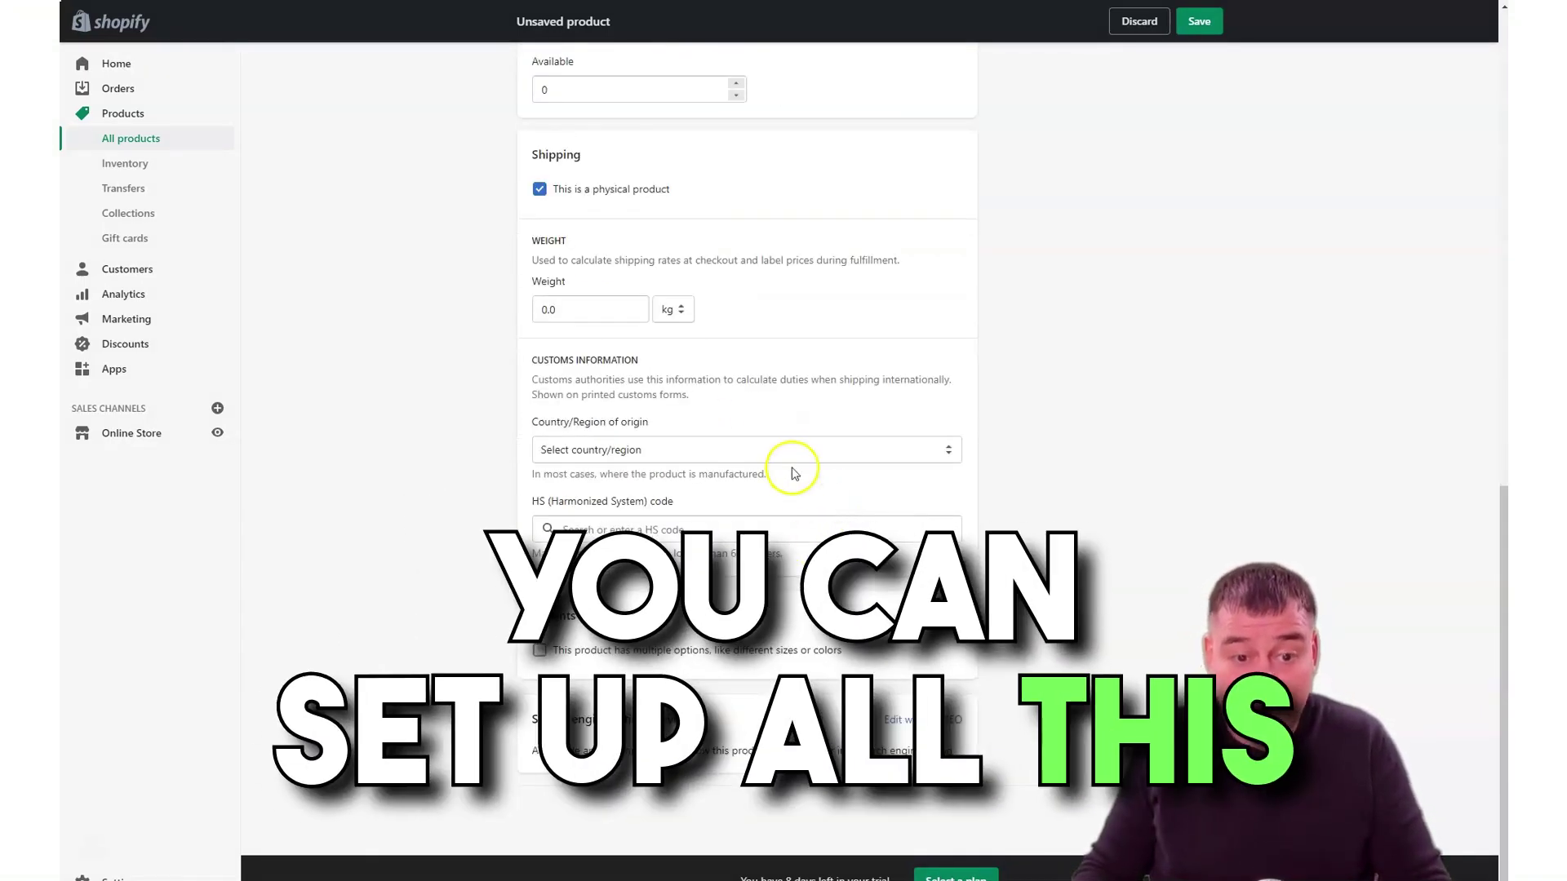
{"action": "scroll", "coordinate": [730, 432], "scroll_direction": "up", "scroll_amount": 12}
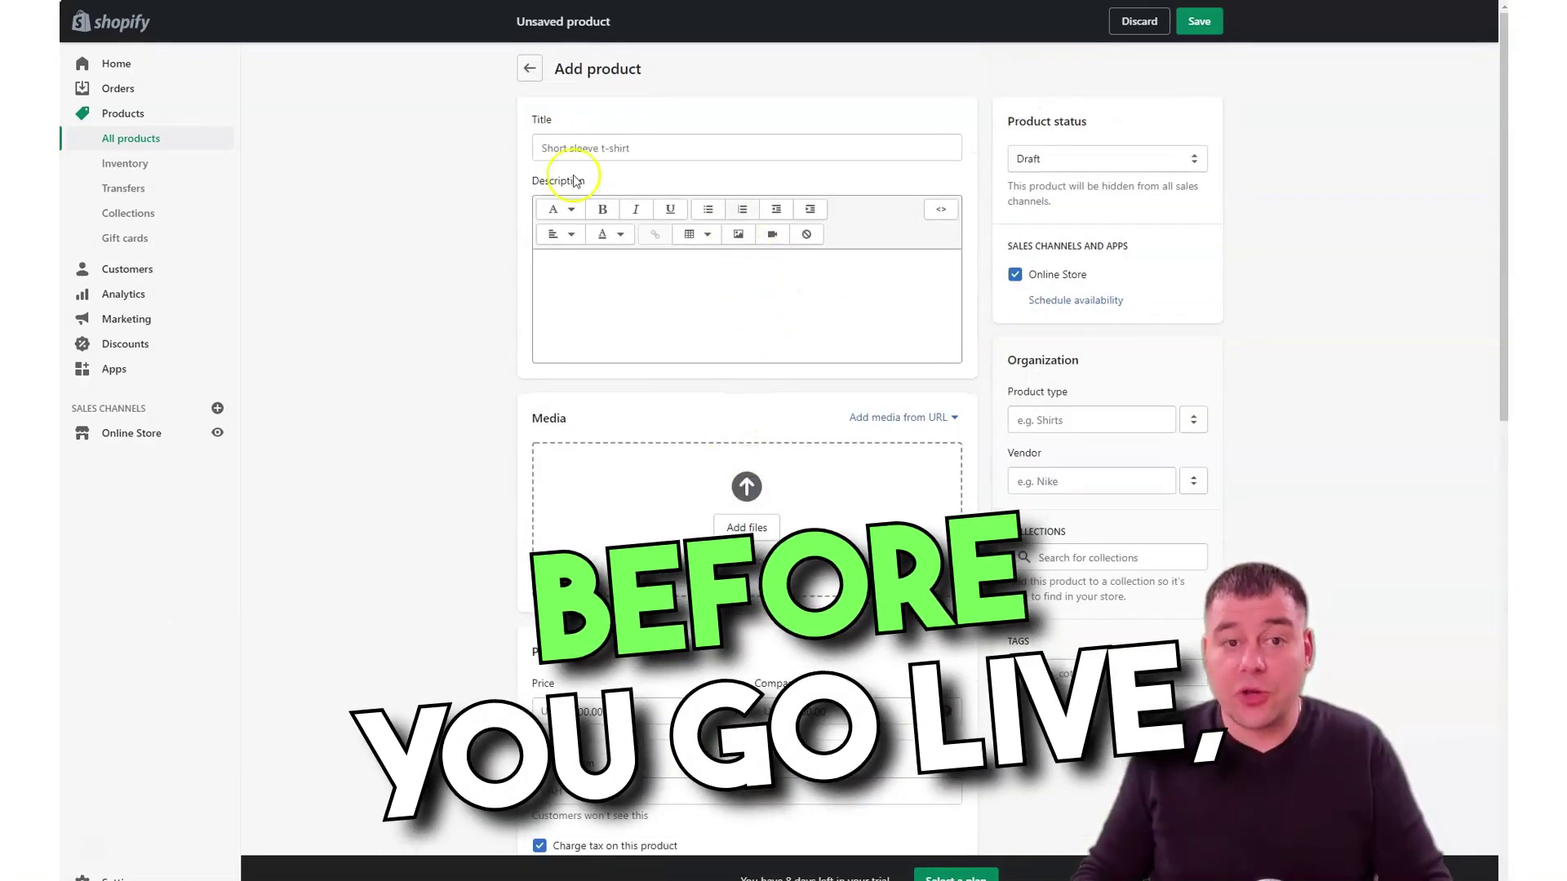
{"action": "left_click", "coordinate": [113, 65]}
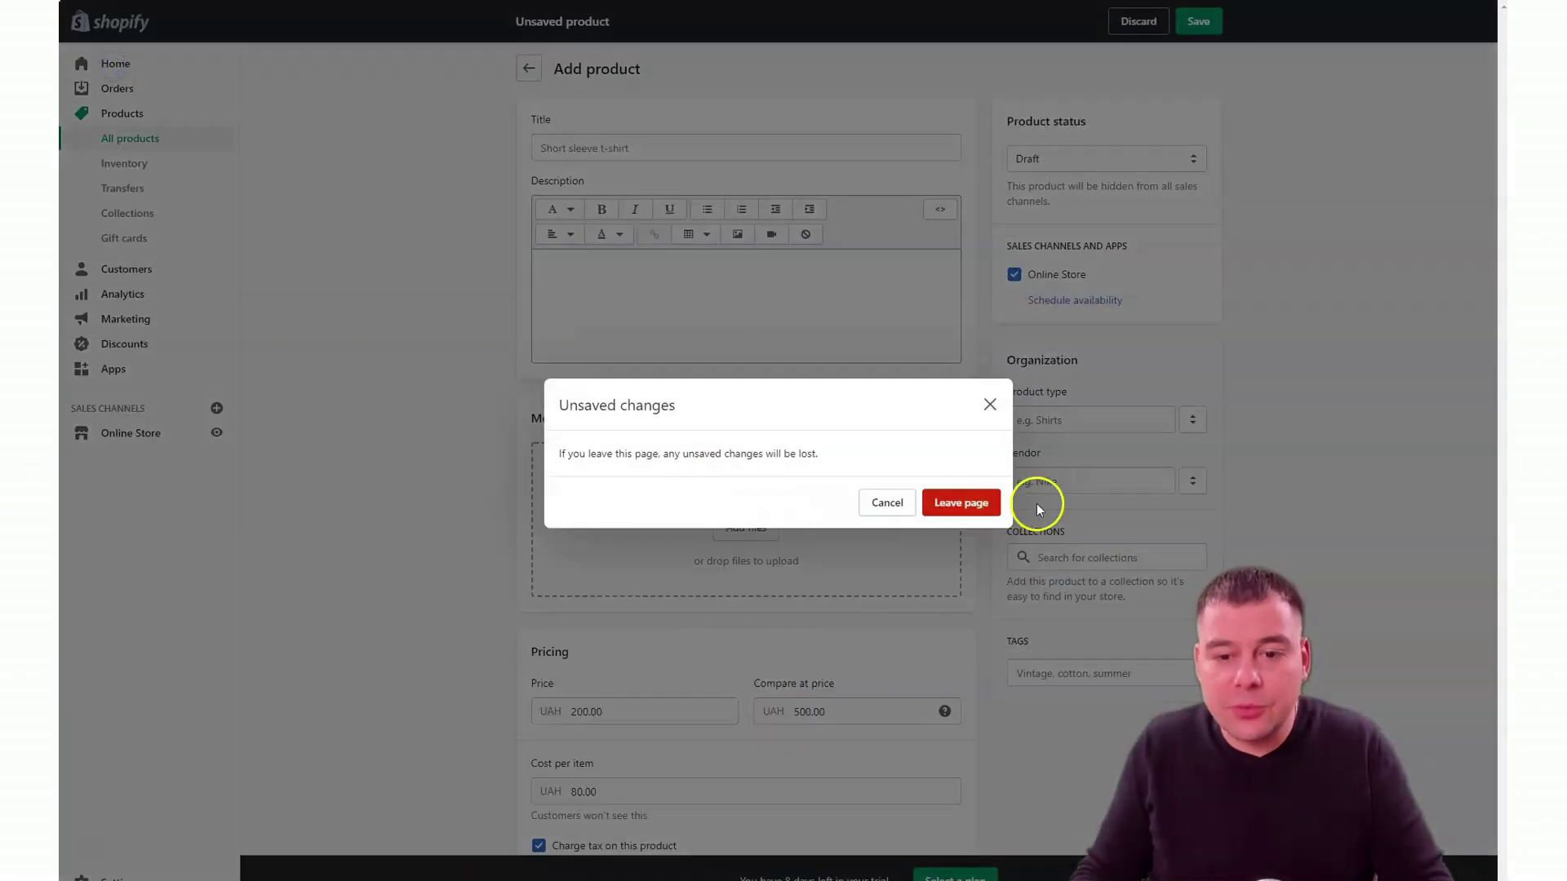
{"action": "left_click", "coordinate": [961, 505]}
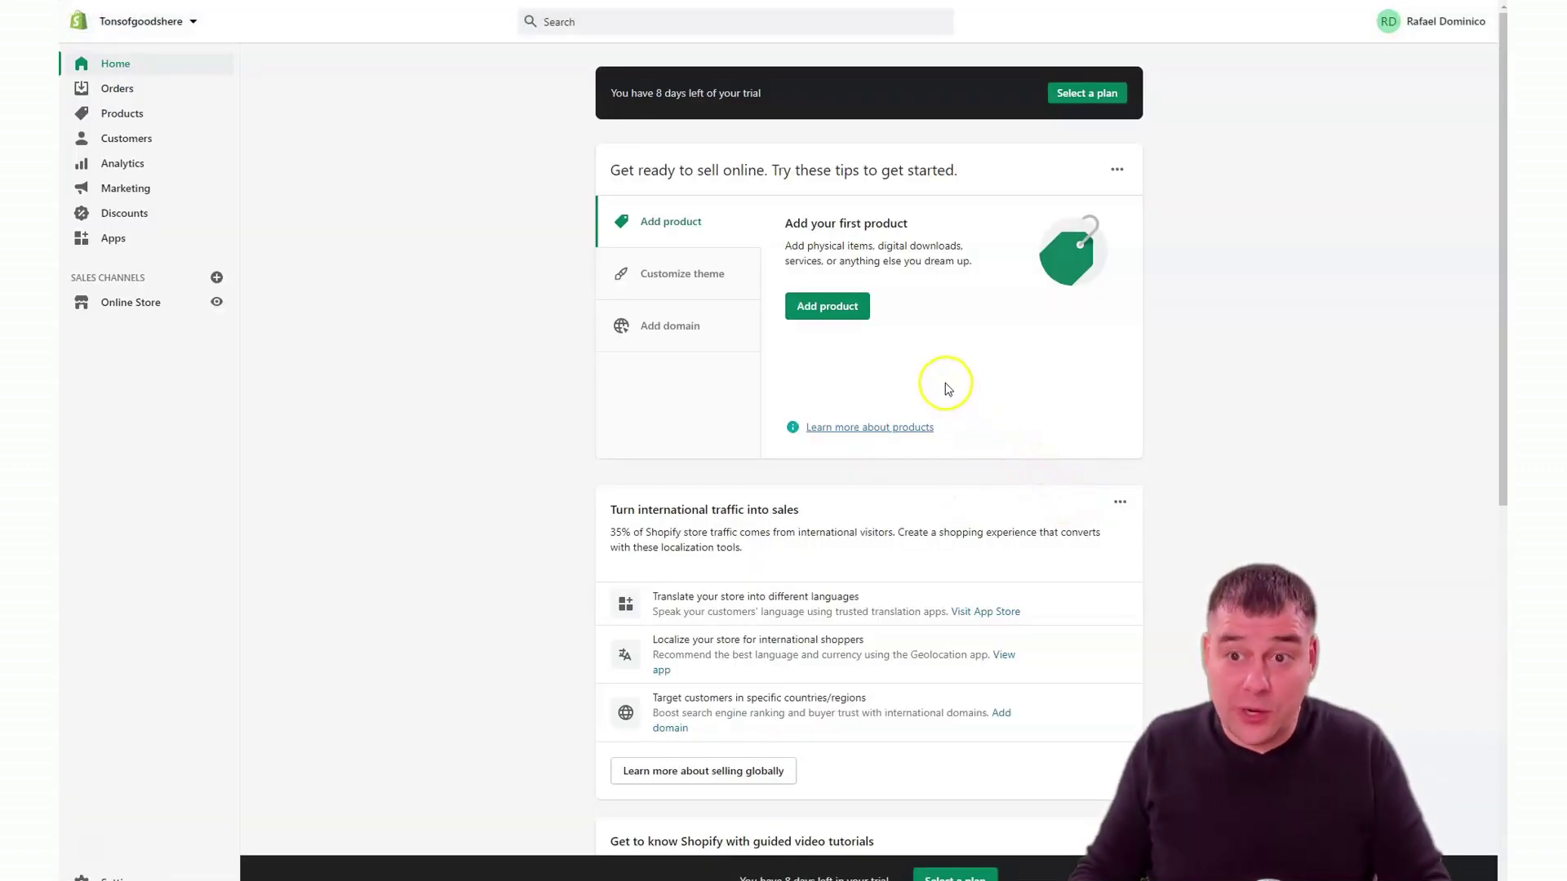
{"action": "left_click", "coordinate": [1087, 93]}
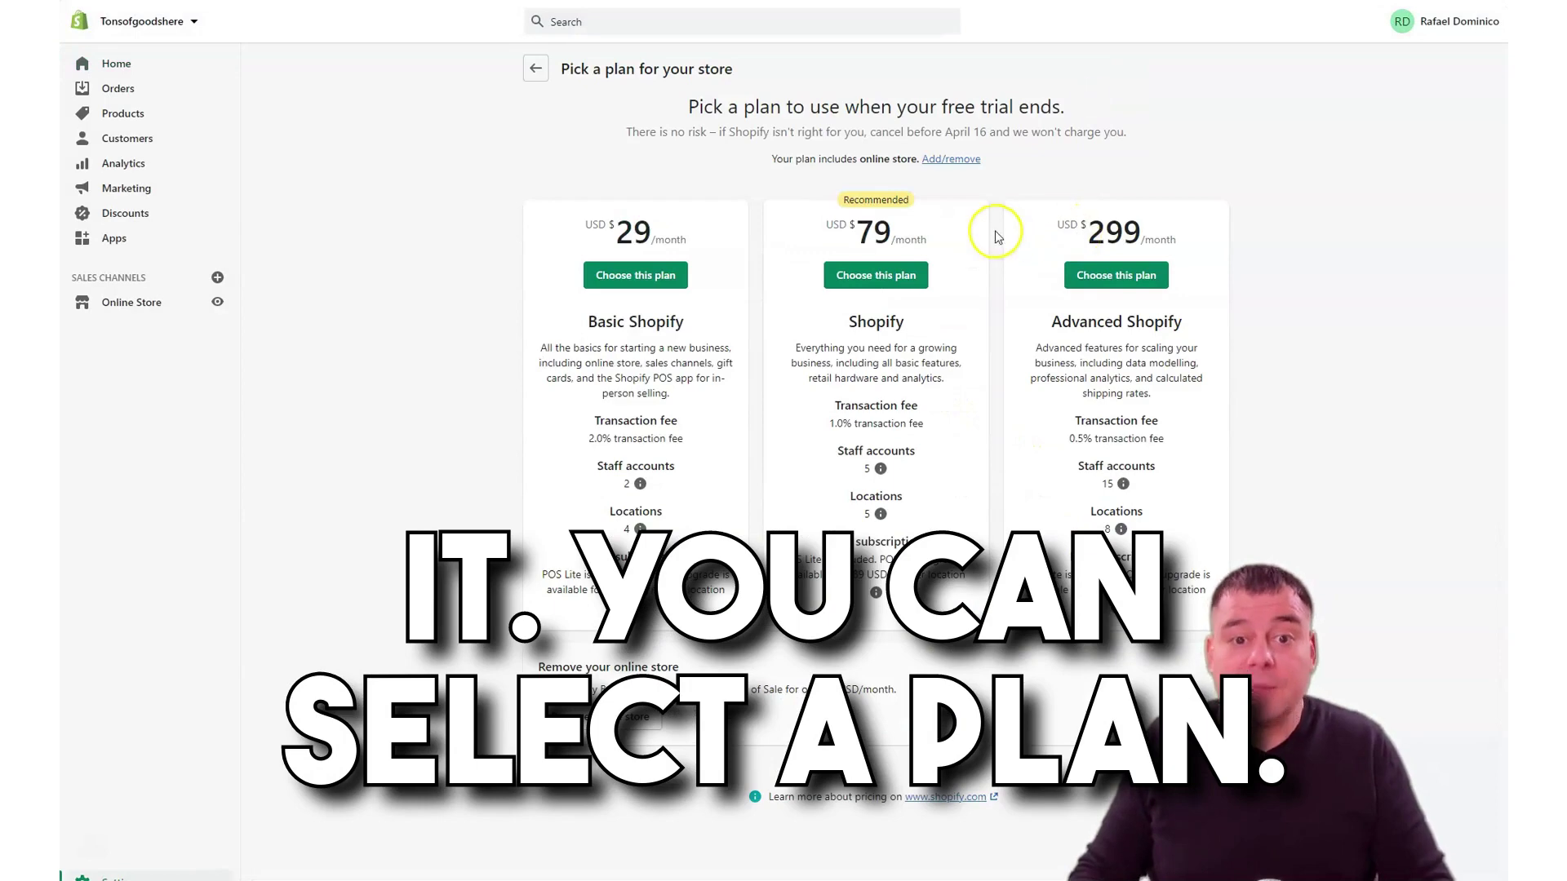